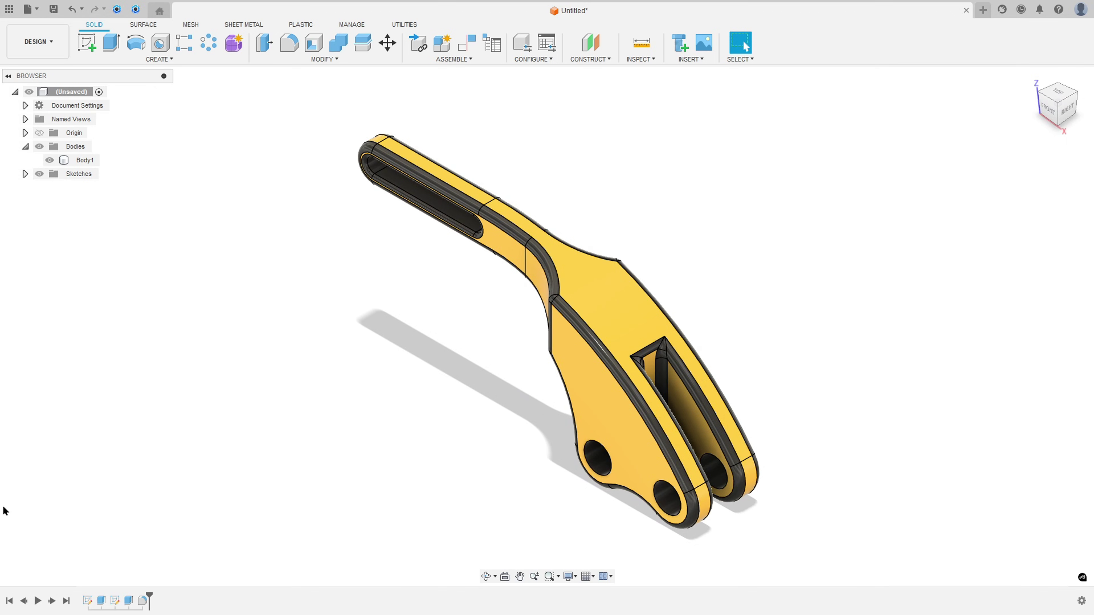
- Replay the yellow bracket's build history and add a red stroke on the Draw 22.pdf drawing
left_click(37, 603)
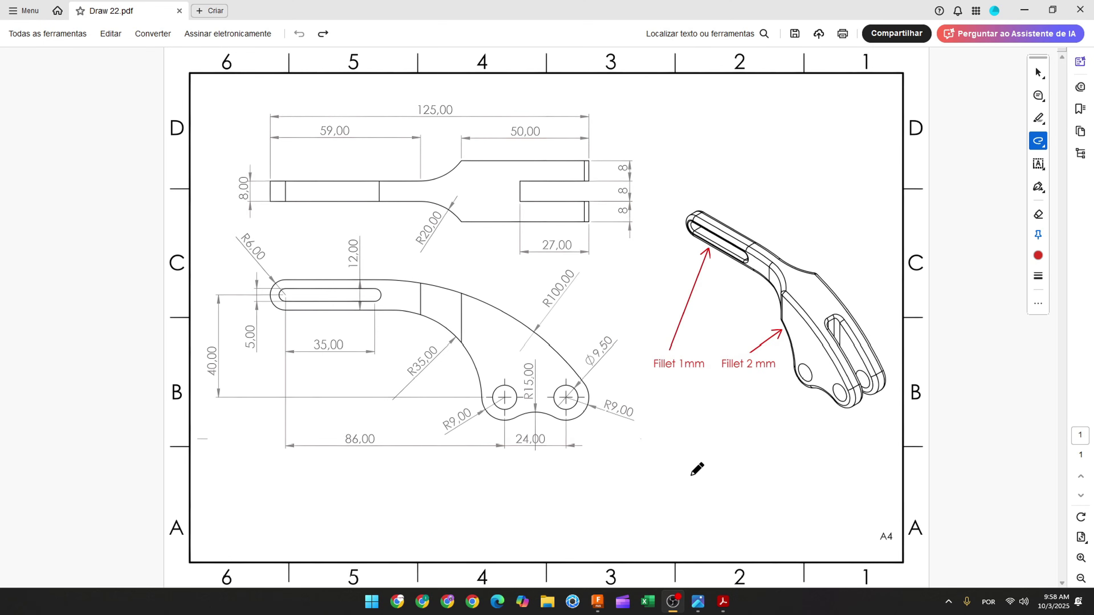
mouse_move(680, 482)
left_mouse_down()
mouse_move(730, 437)
mouse_move(725, 422)
mouse_move(730, 453)
left_mouse_up()
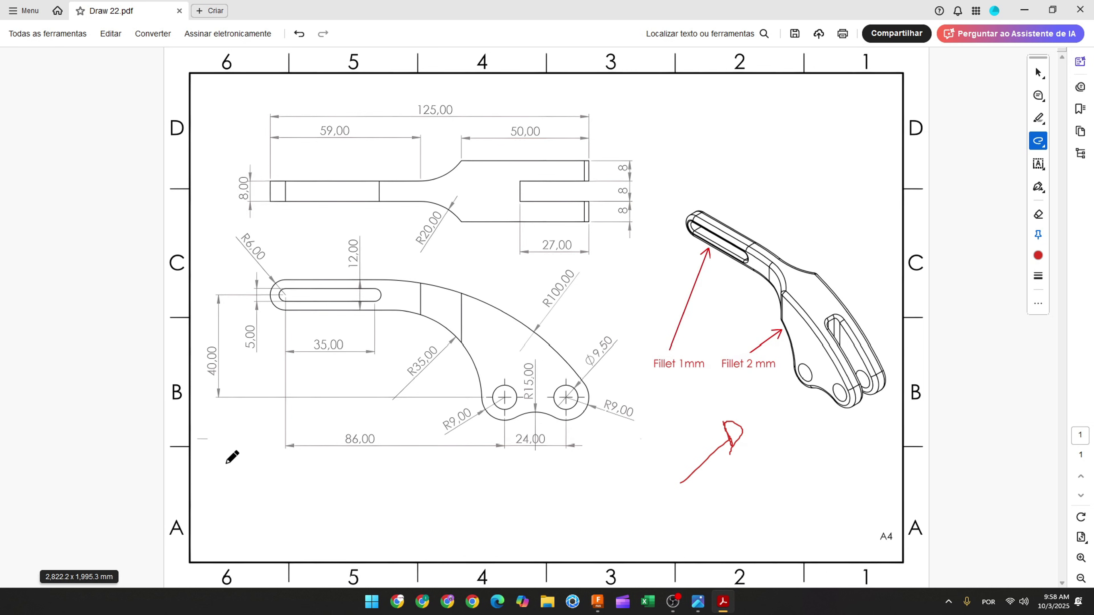
- Trace the slot end and lower curve in red, crossing out R6,00, R35,00 and R9,00
left_click_drag(214, 446, 261, 420)
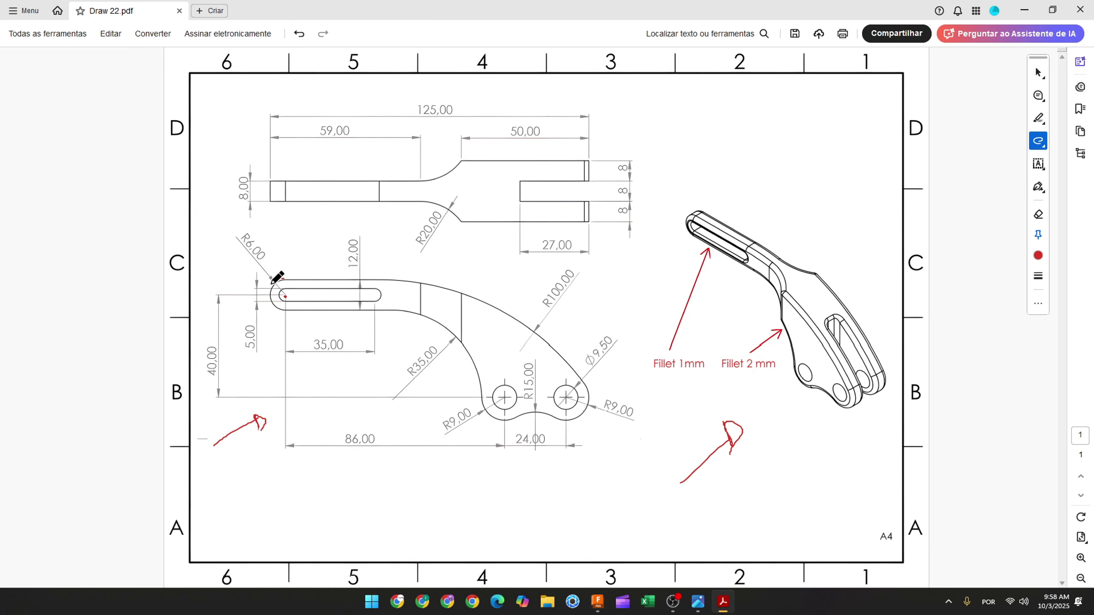
mouse_move(272, 283)
left_mouse_down()
mouse_move(265, 301)
mouse_move(285, 311)
left_mouse_up()
left_click_drag(246, 237, 265, 260)
mouse_move(285, 310)
left_mouse_down()
mouse_move(420, 316)
mouse_move(455, 338)
mouse_move(474, 396)
left_mouse_up()
left_click_drag(407, 379, 433, 349)
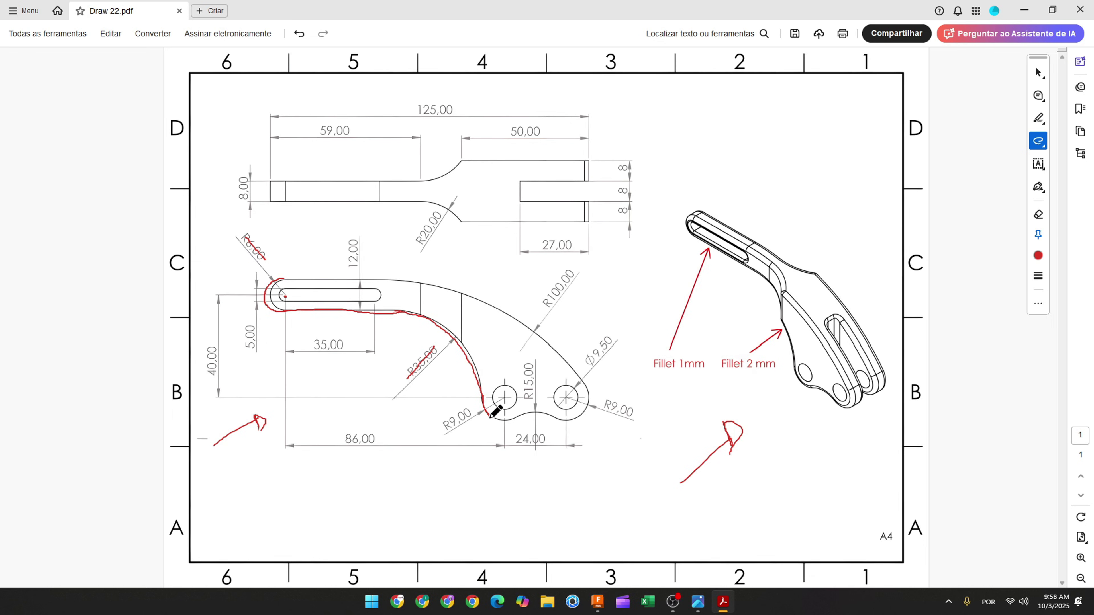
left_click_drag(490, 417, 517, 420)
left_click_drag(440, 428, 471, 412)
- Start a front-plane sketch and draw a 6 mm centre-point semicircle at the origin
key("alt+Tab")
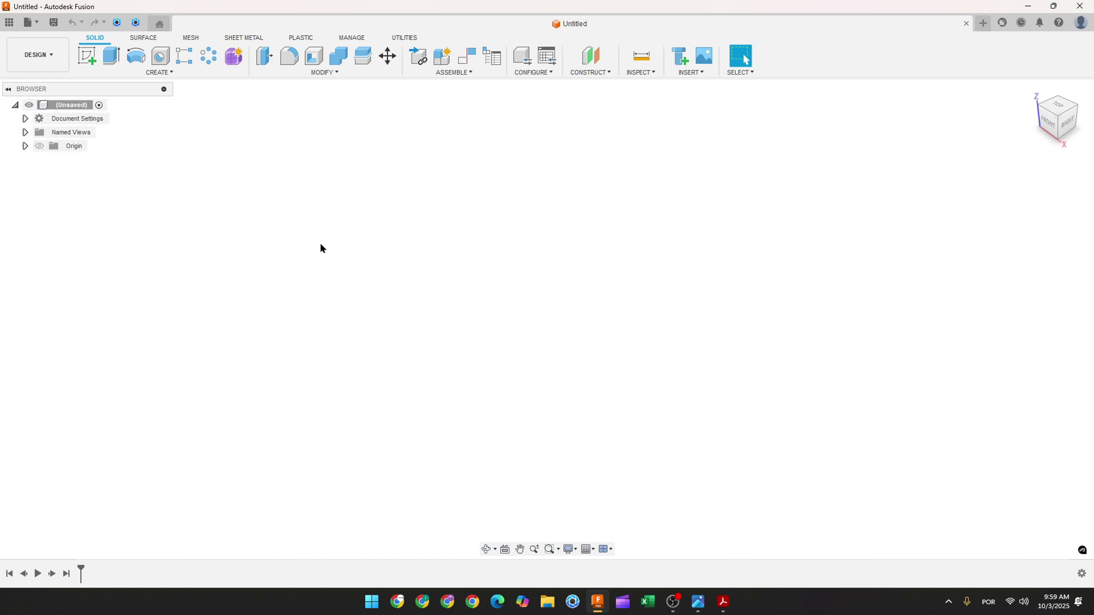
left_click(87, 56)
left_click(568, 283)
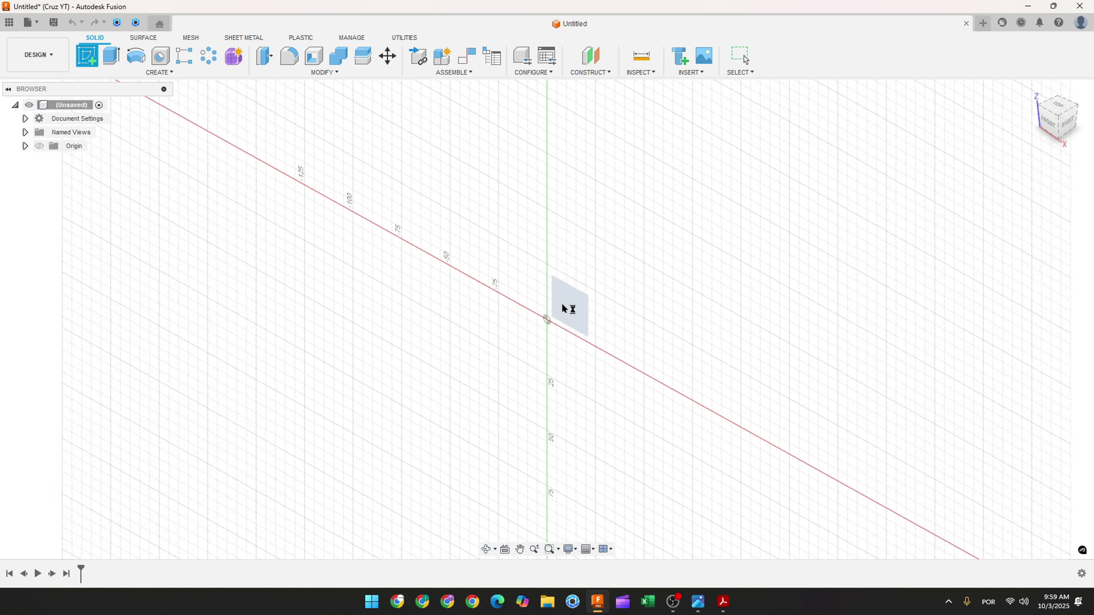
left_click(149, 72)
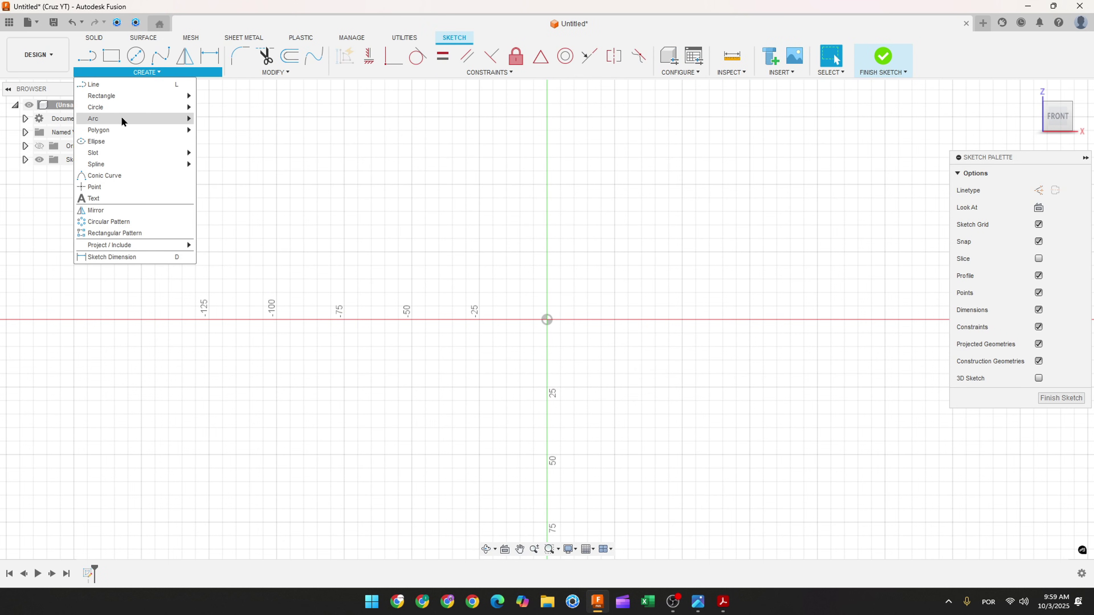
mouse_move(123, 122)
left_click(227, 129)
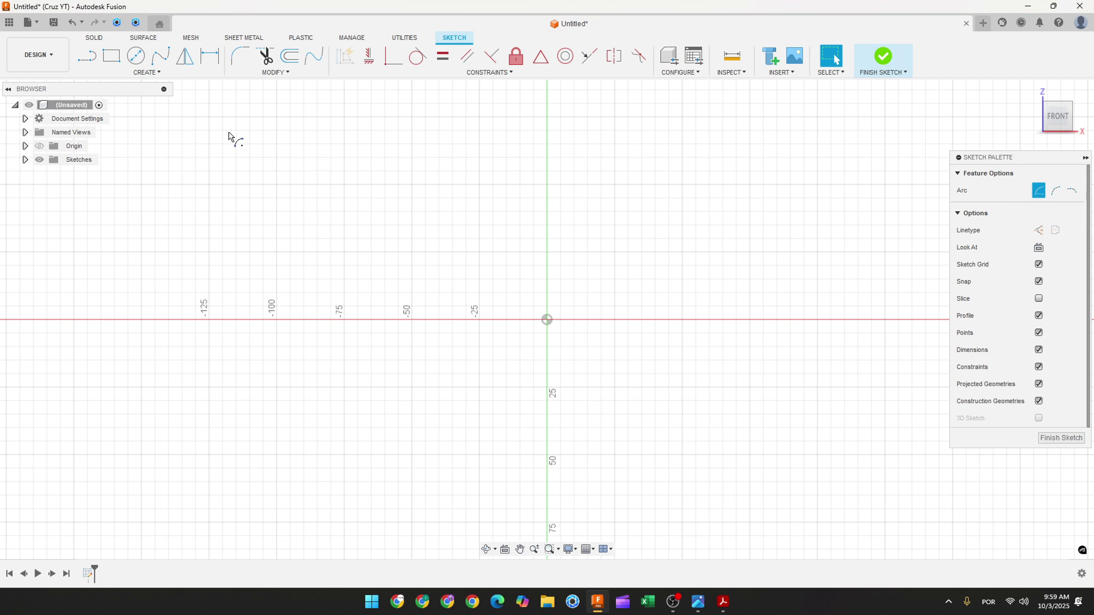
left_click(547, 319)
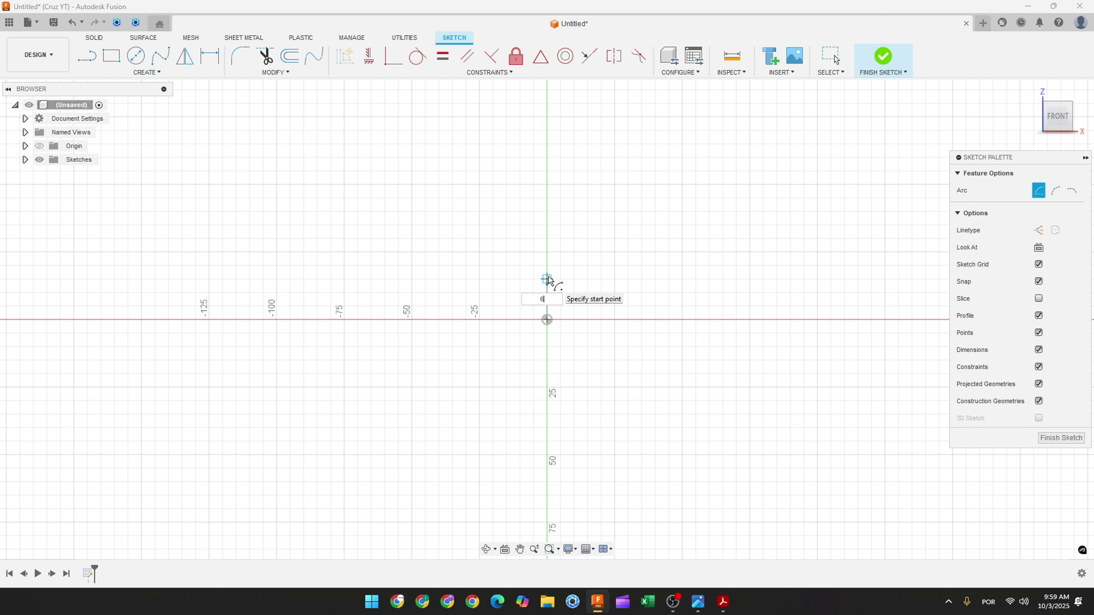
type("6")
key("Return")
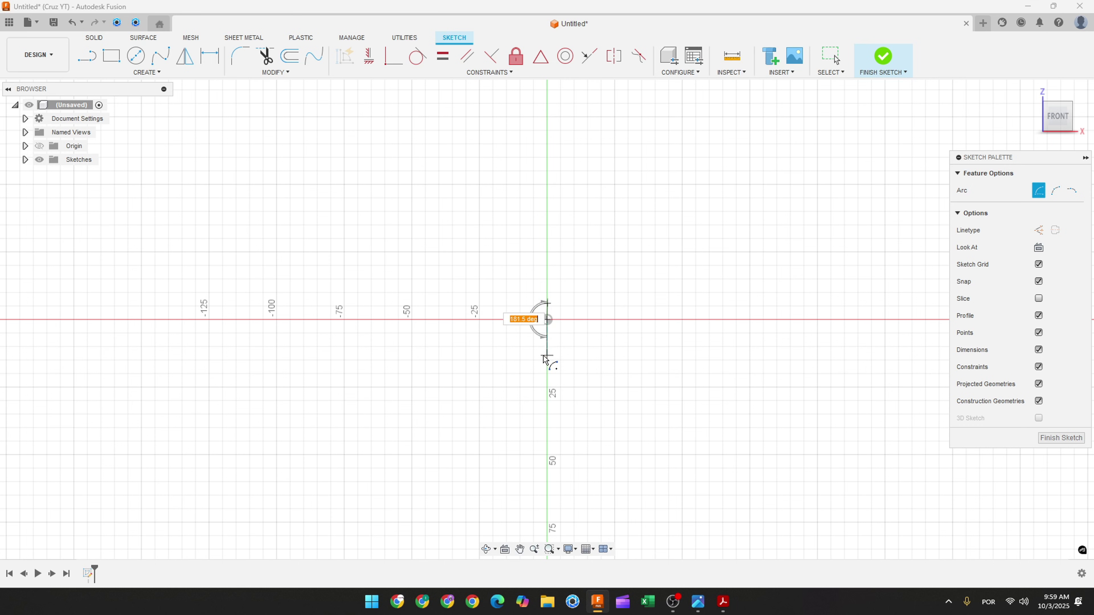
left_click(545, 358)
scroll(646, 347, "up", 4)
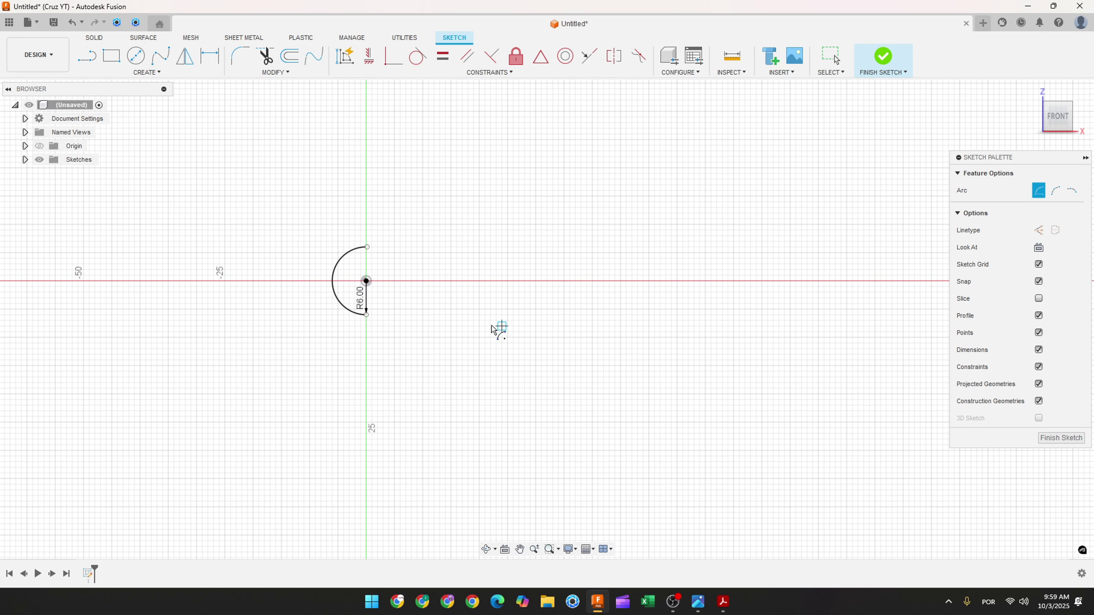
key("Escape")
- Constrain both arc endpoints to be vertically aligned with the arc's centre
left_click_drag(361, 297, 314, 224)
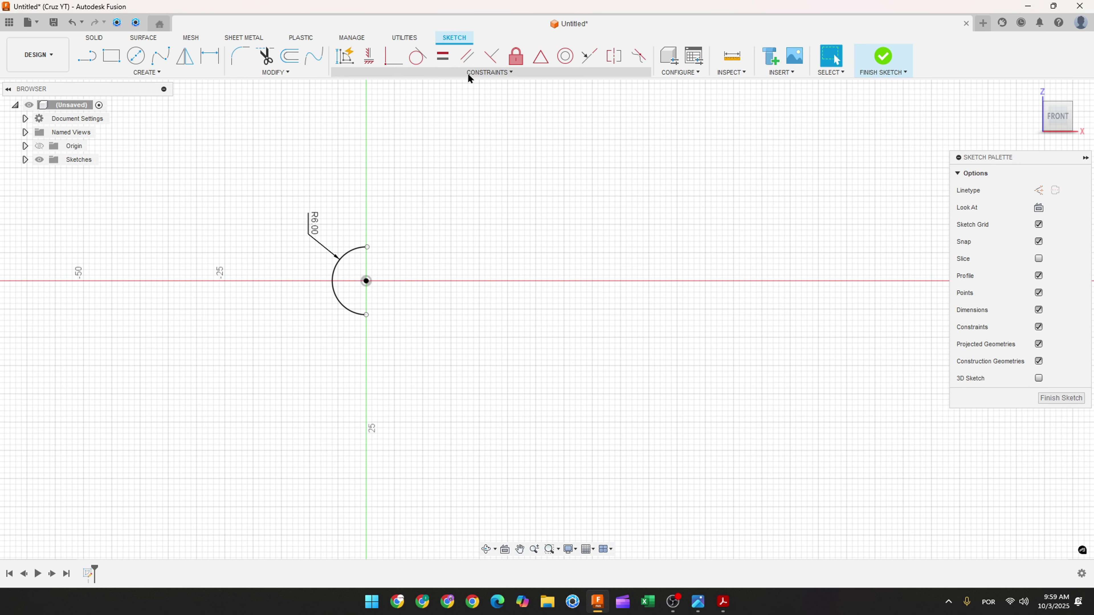
left_click(369, 58)
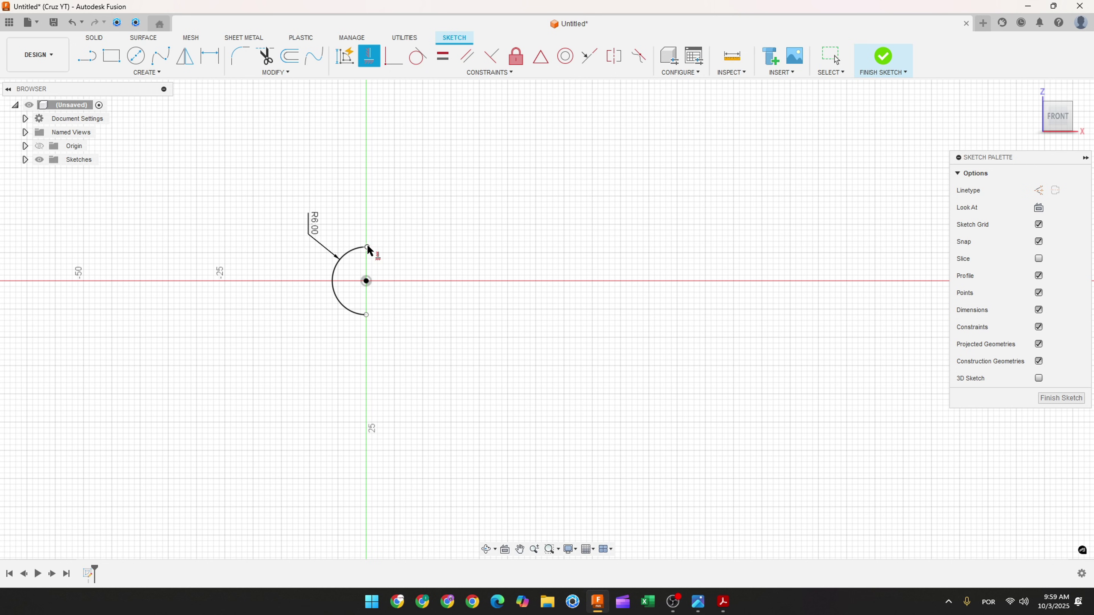
left_click(366, 247)
left_click(366, 282)
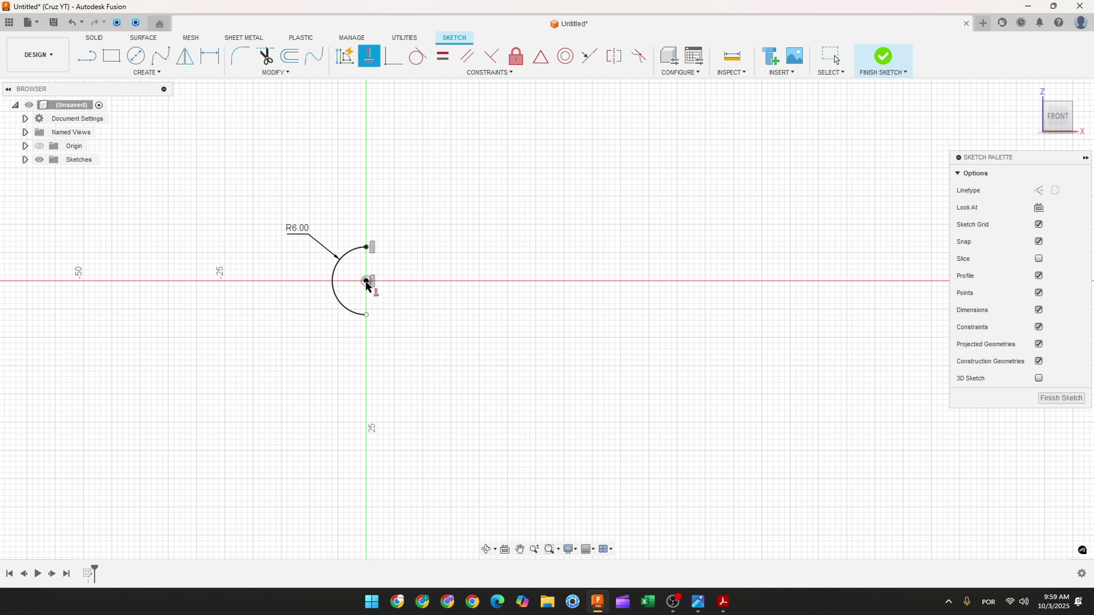
left_click(366, 315)
left_click(367, 281)
scroll(430, 352, "down", 2)
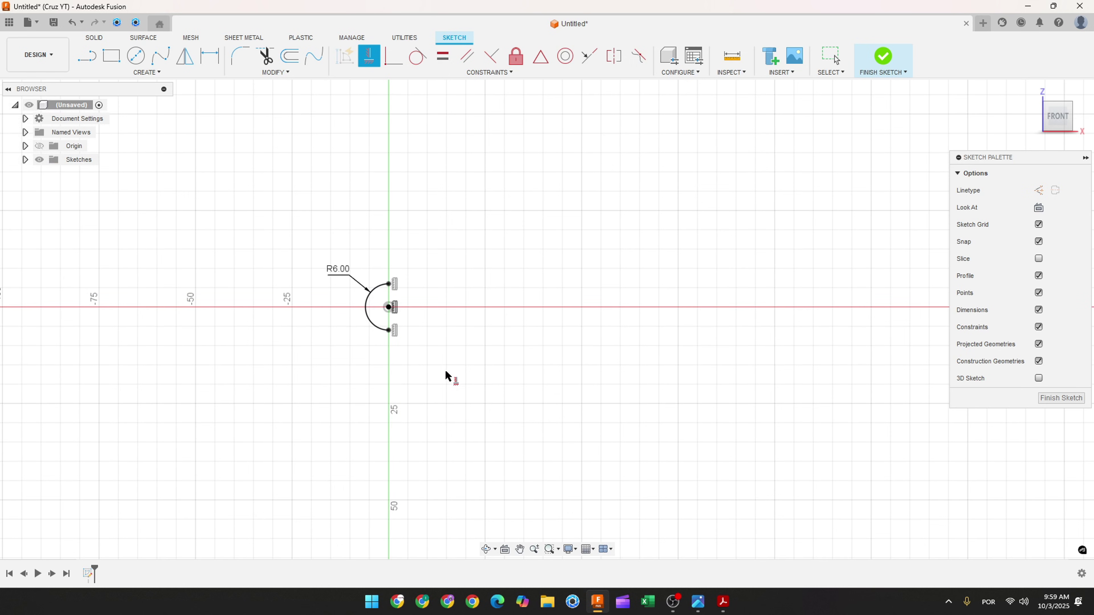
key("Escape")
- Draw a horizontal line from the arc's lower end flowing into a downward tangent curve
left_click(88, 53)
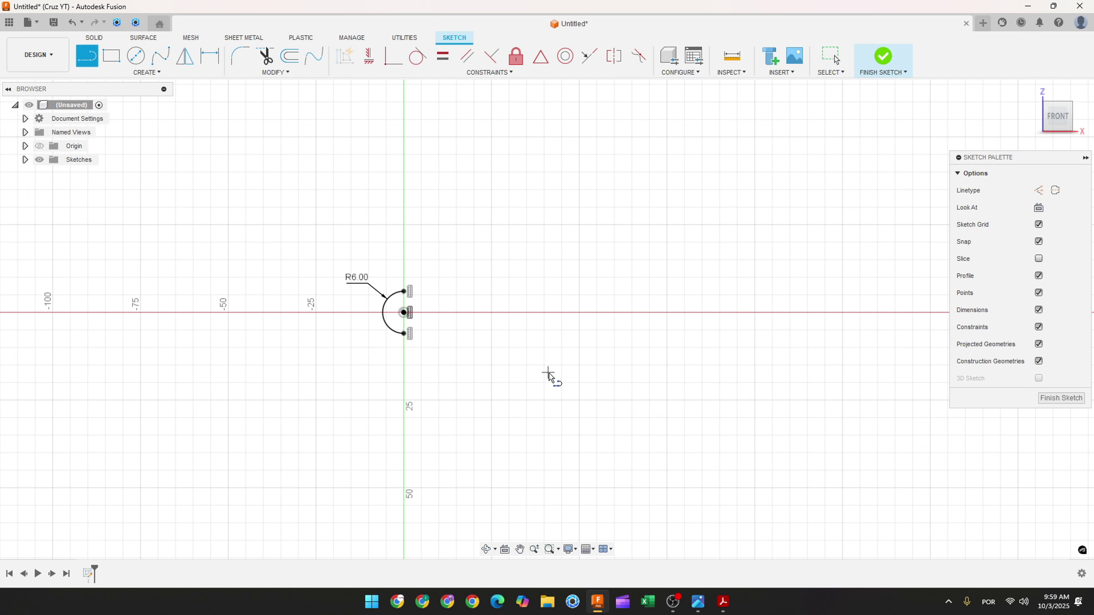
mouse_move(550, 379)
middle_mouse_down()
mouse_move(448, 298)
mouse_move(362, 285)
middle_mouse_up()
left_click(201, 259)
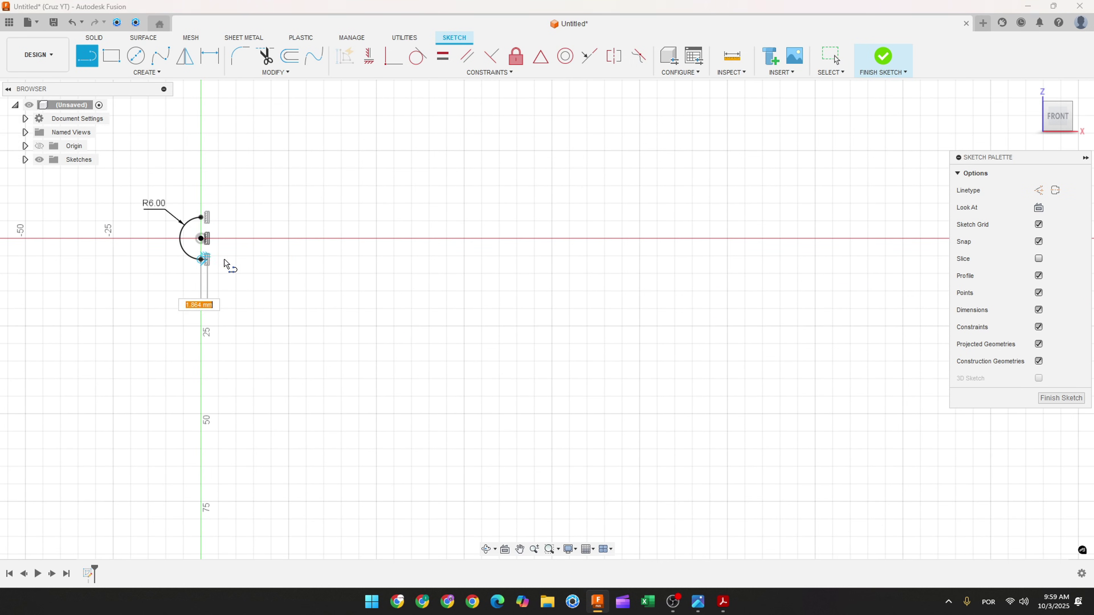
left_click(306, 259)
left_click_drag(306, 258, 423, 339)
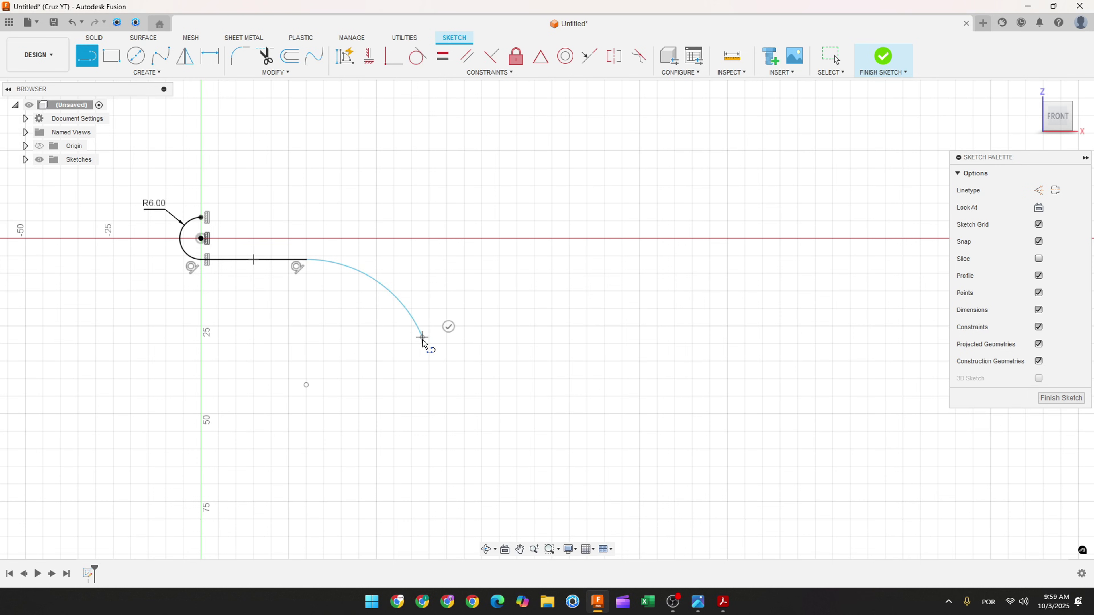
left_click_drag(422, 339, 490, 370)
key("Escape")
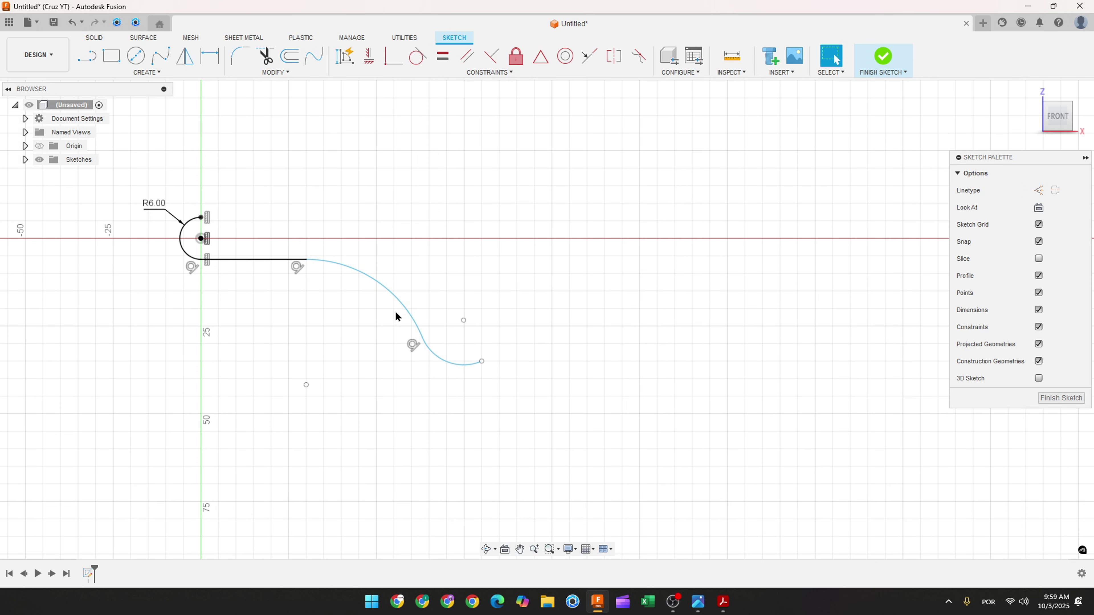
scroll(243, 203, "down", 1)
- Cross off the 86,00 and 40,00 dimensions on the reference drawing
left_click(208, 58)
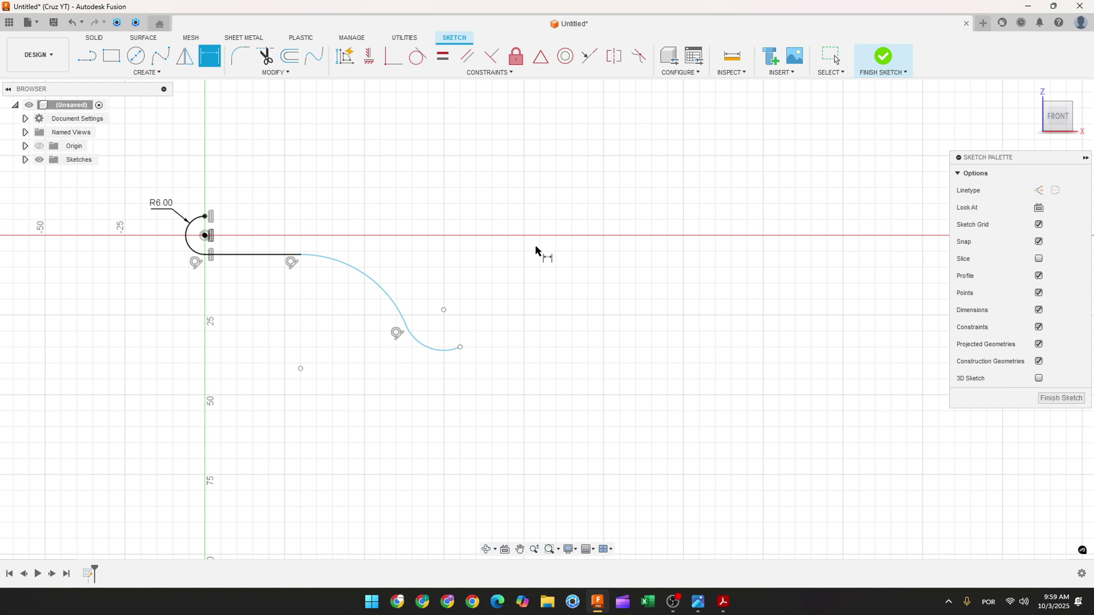
left_click(724, 602)
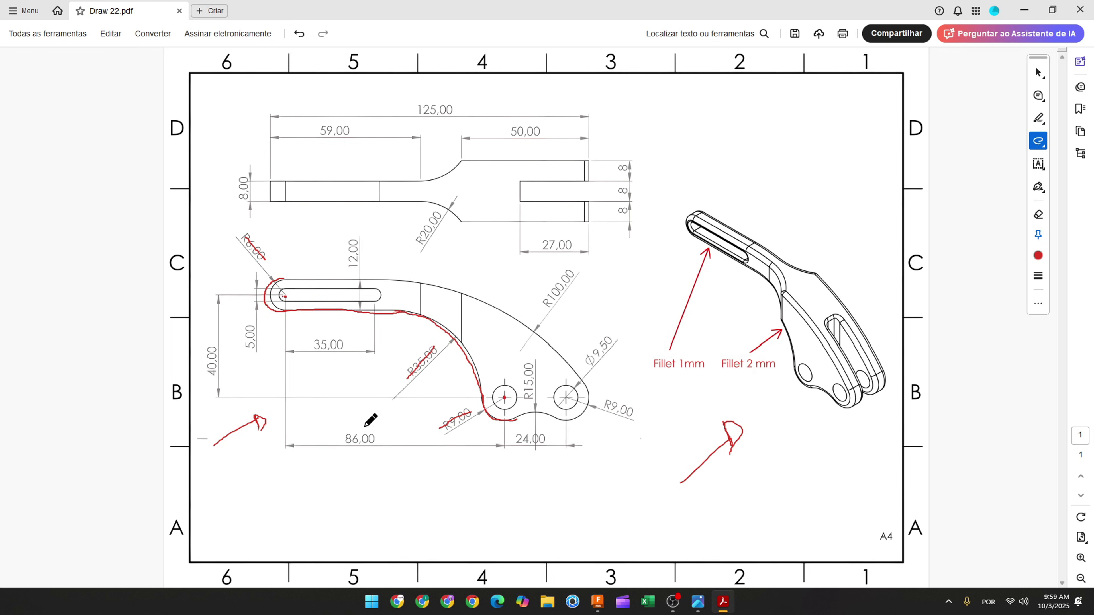
left_click_drag(345, 436, 368, 439)
left_click_drag(211, 350, 211, 371)
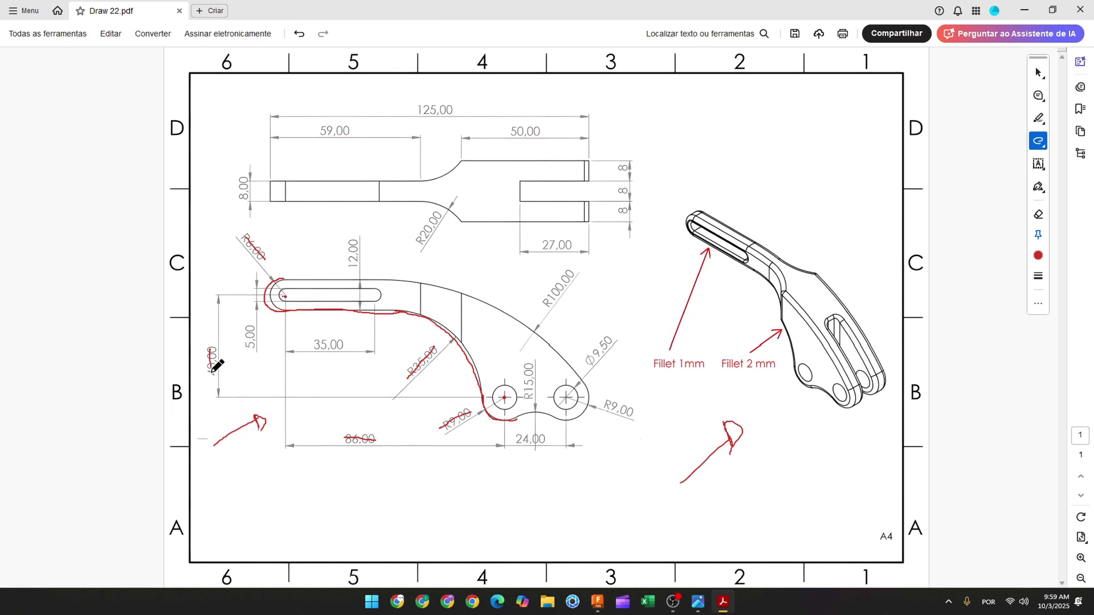
left_click(597, 602)
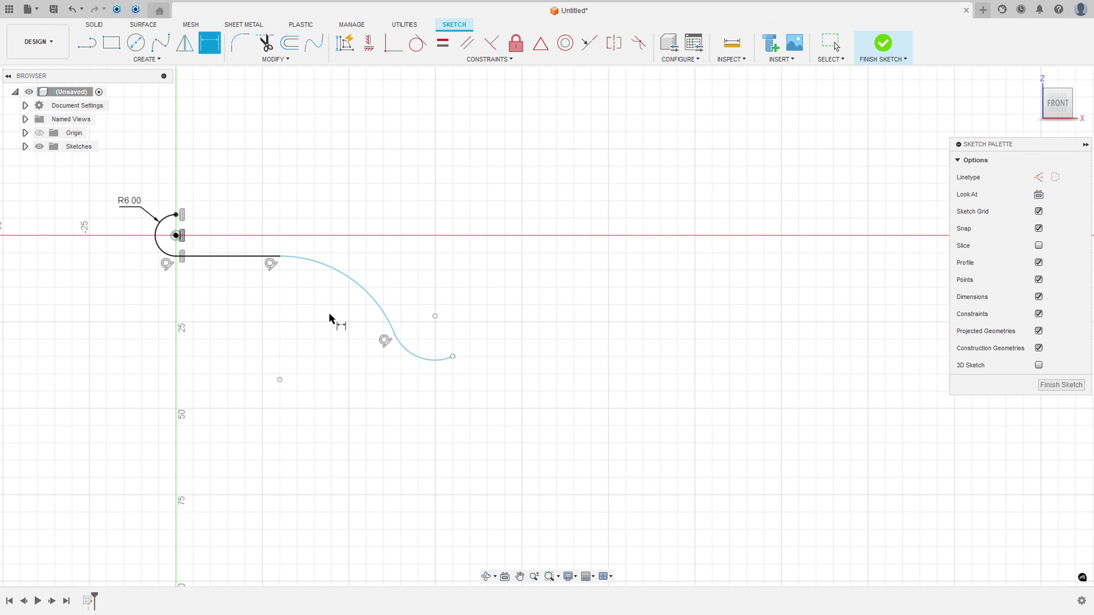
- Dimension the curve's ends from the origin: 86 mm horizontally and 40 mm vertically
left_click(434, 316)
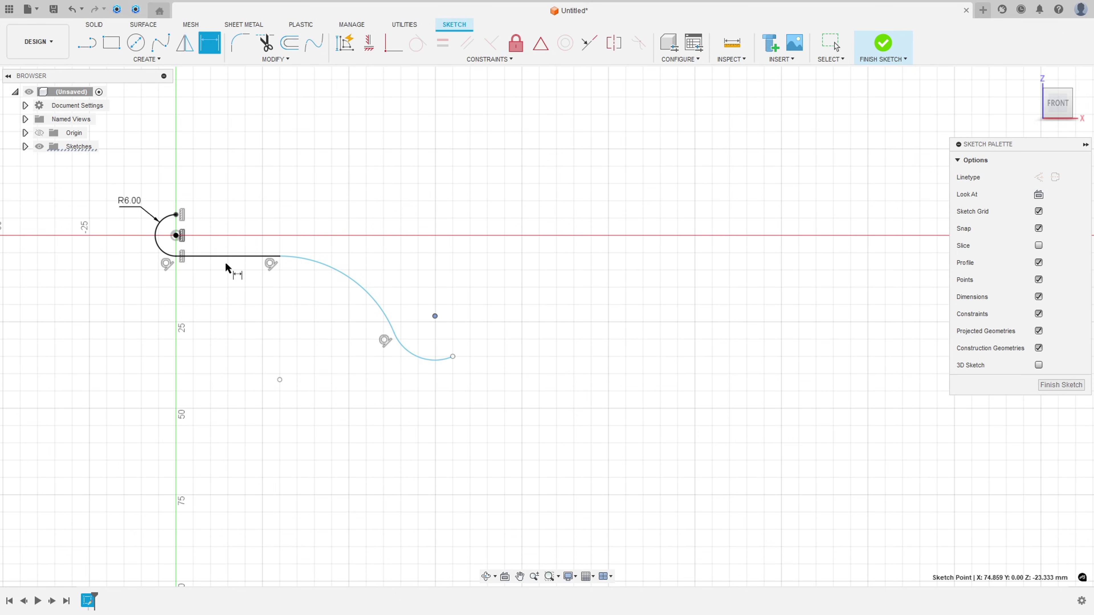
left_click(176, 235)
left_click(314, 474)
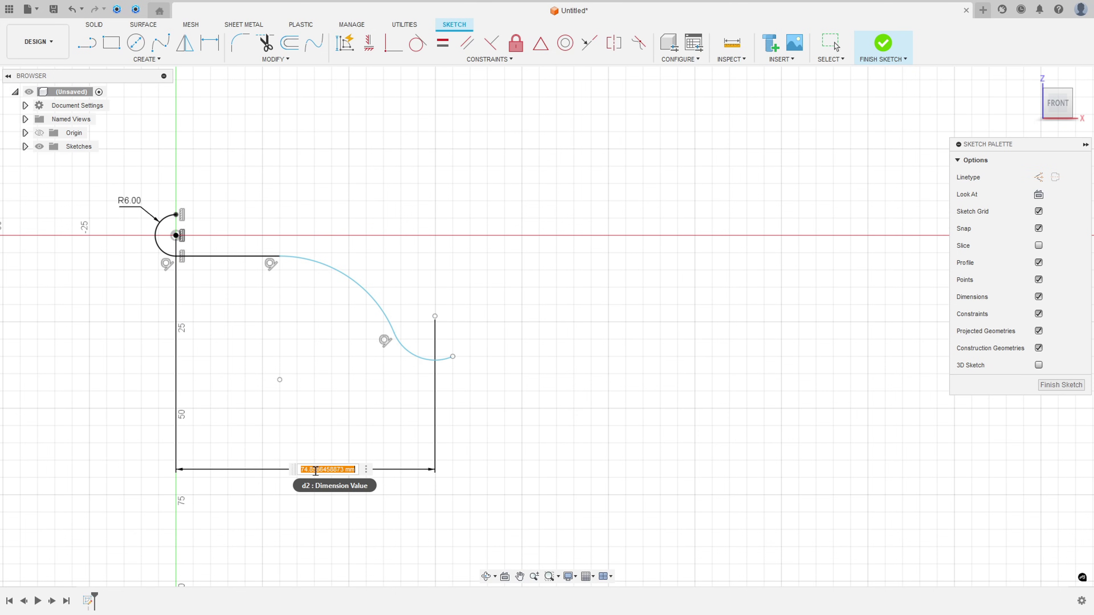
type("86")
key("Return")
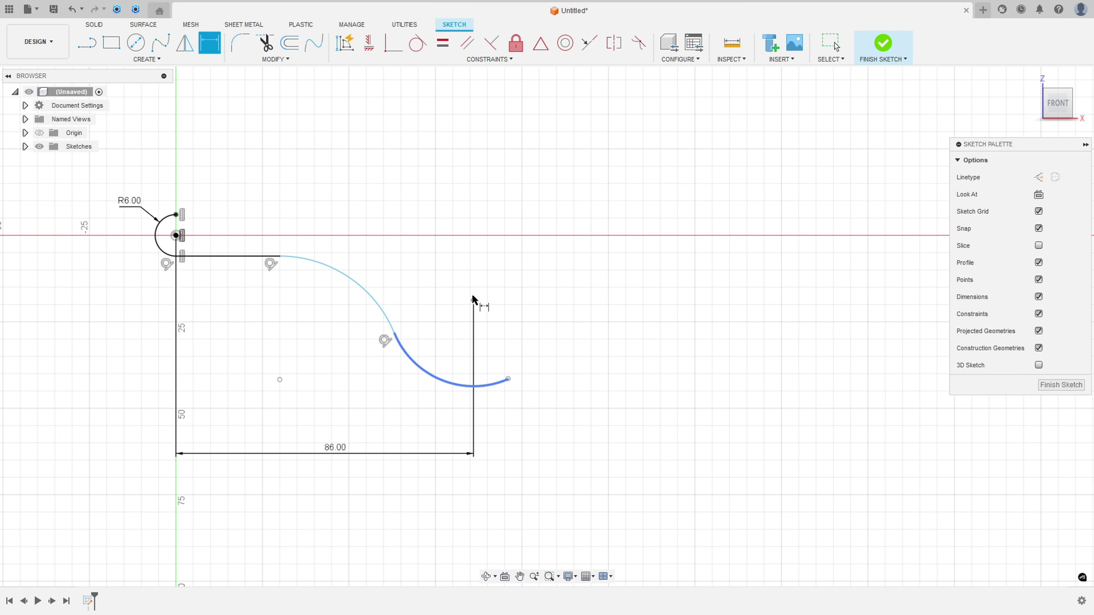
left_click(473, 300)
left_click(175, 236)
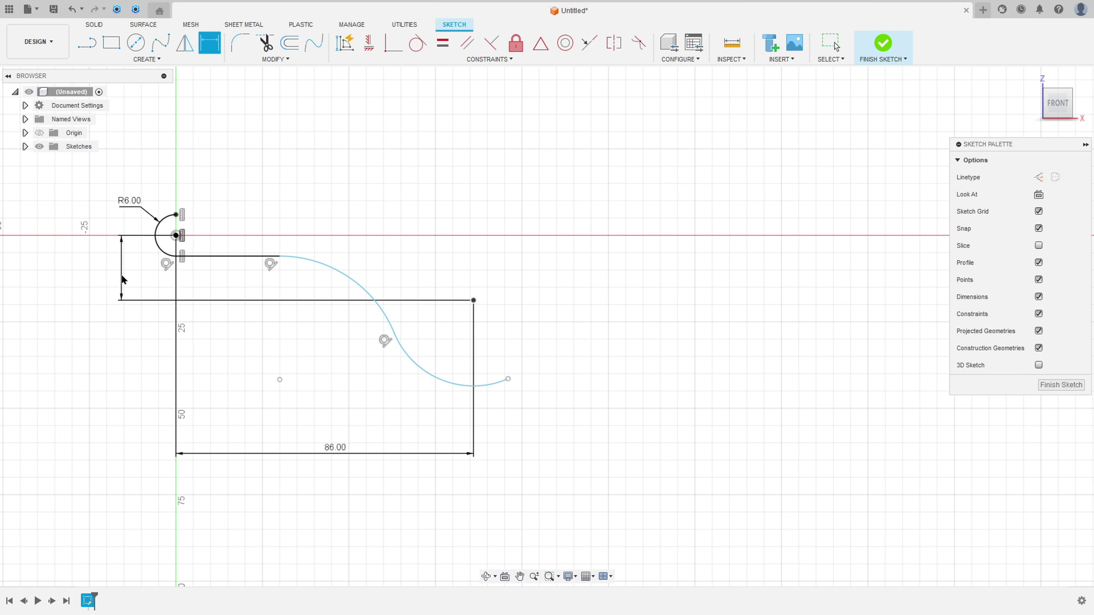
left_click(115, 274)
type("40")
key("Return")
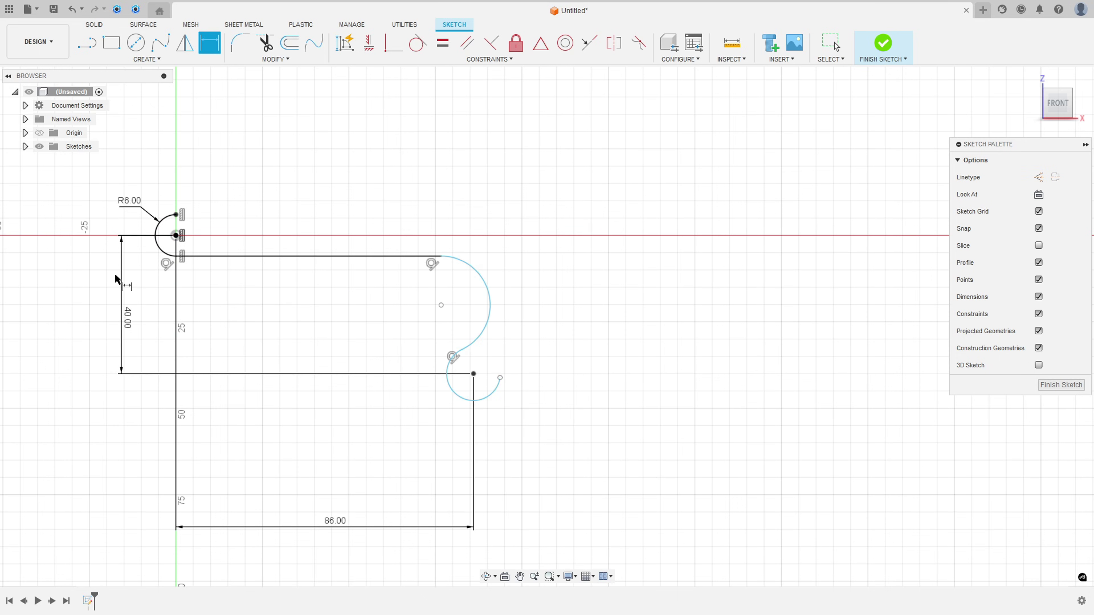
key("Escape")
- Slide the curve's start point left, check the drawing, and begin dimensioning the large arc
left_click_drag(441, 258, 267, 265)
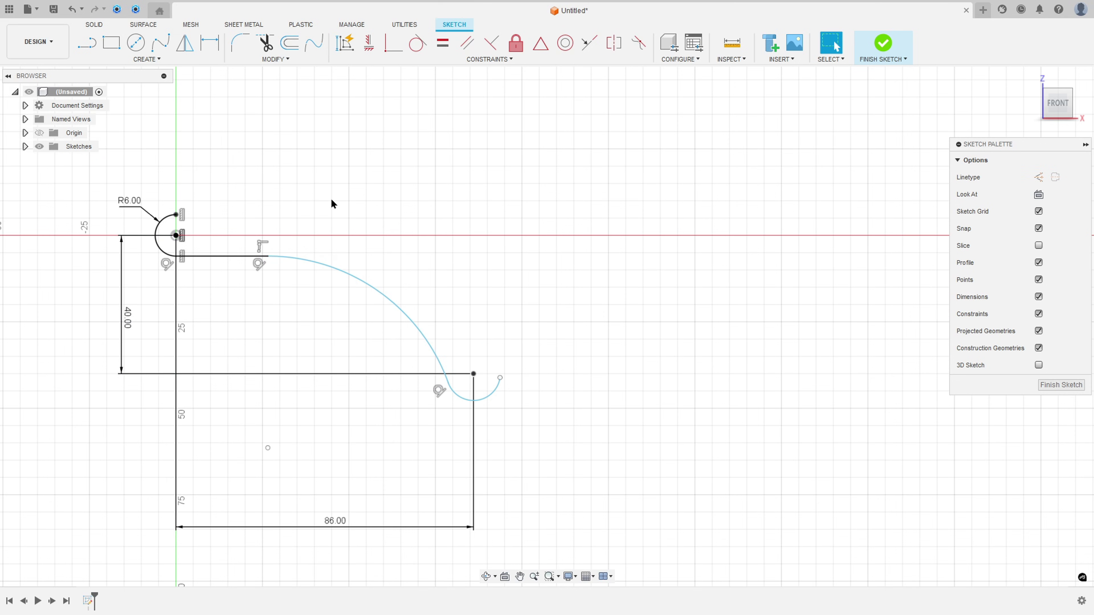
key("d")
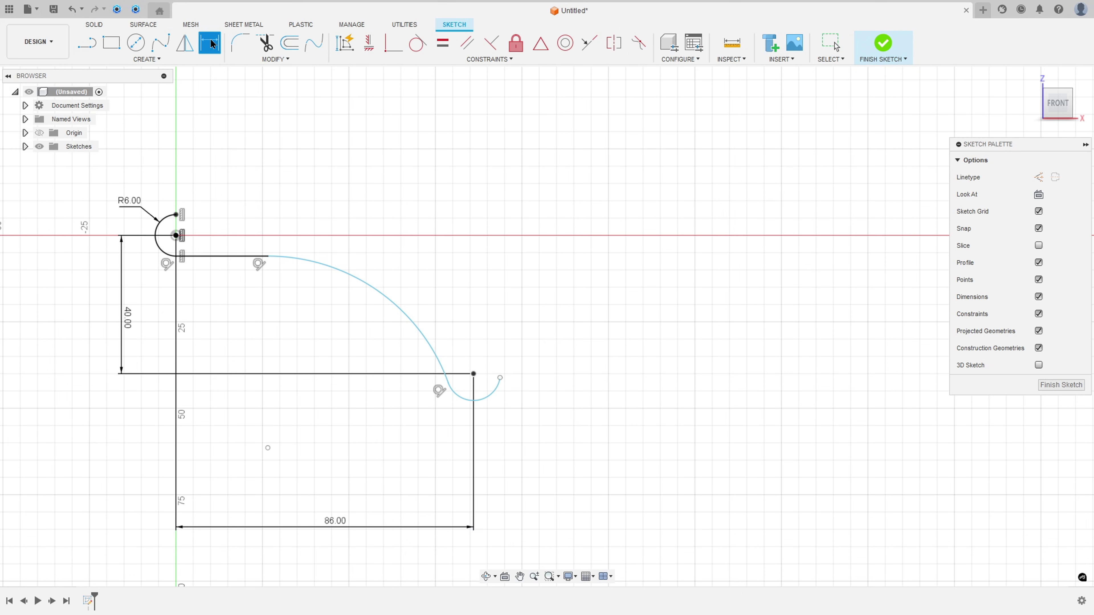
key("alt+Tab")
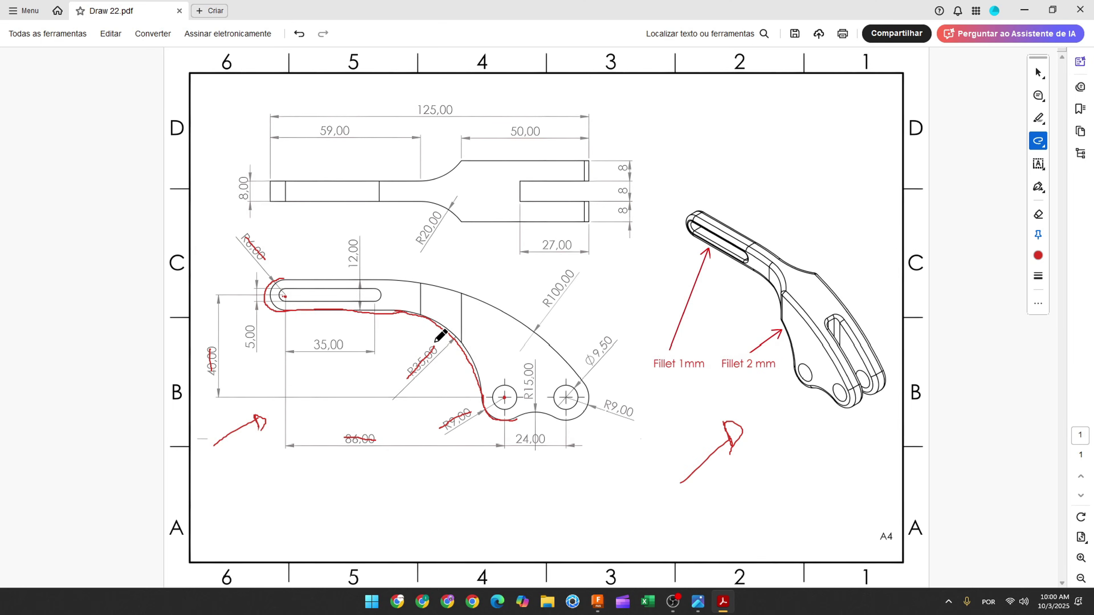
key("alt+Tab")
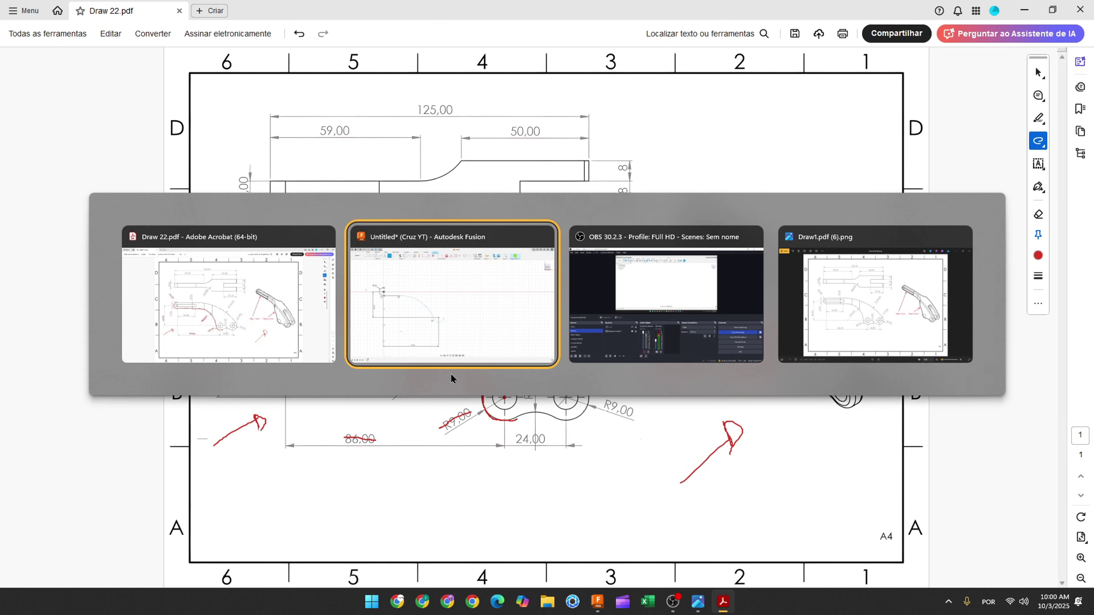
left_click(393, 303)
- Give the large arc a 35 mm radius dimension and the lower arc a 9 mm one
left_click(356, 315)
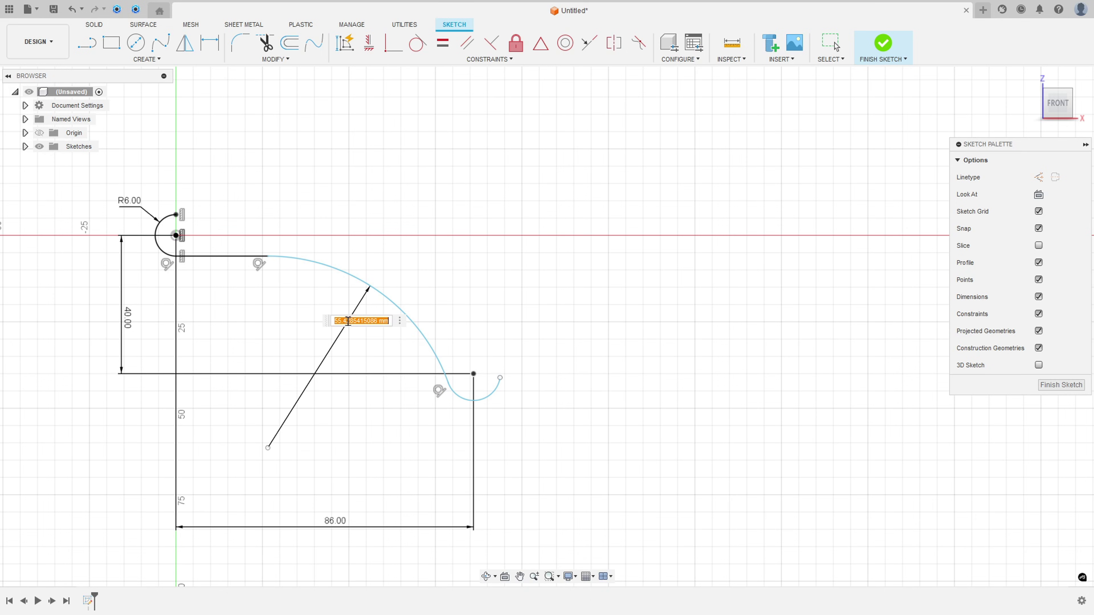
type("35")
key("Return")
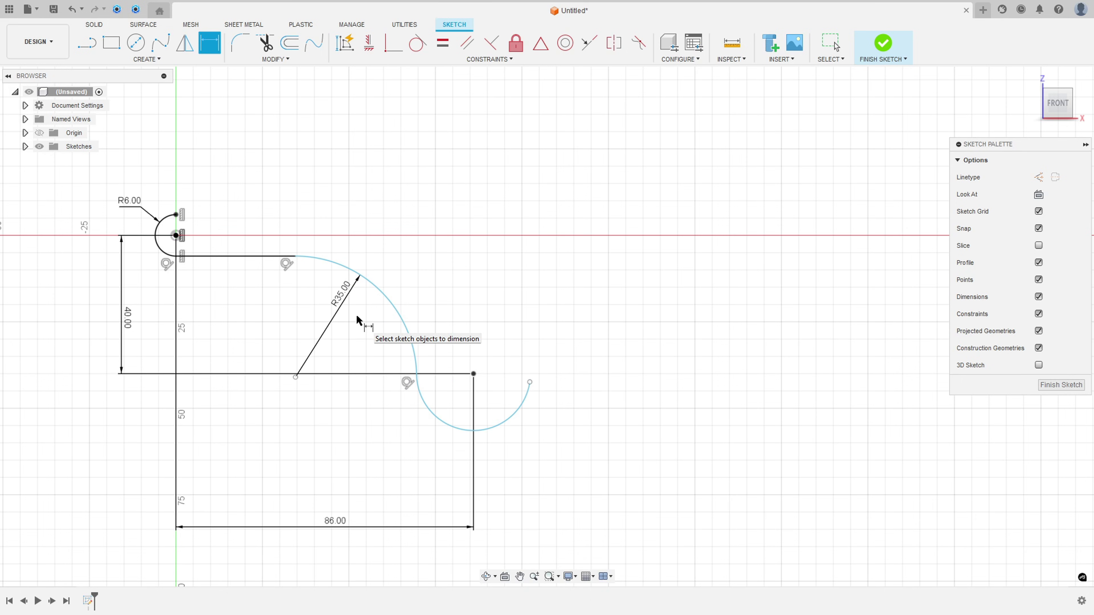
left_click(444, 429)
left_click(408, 446)
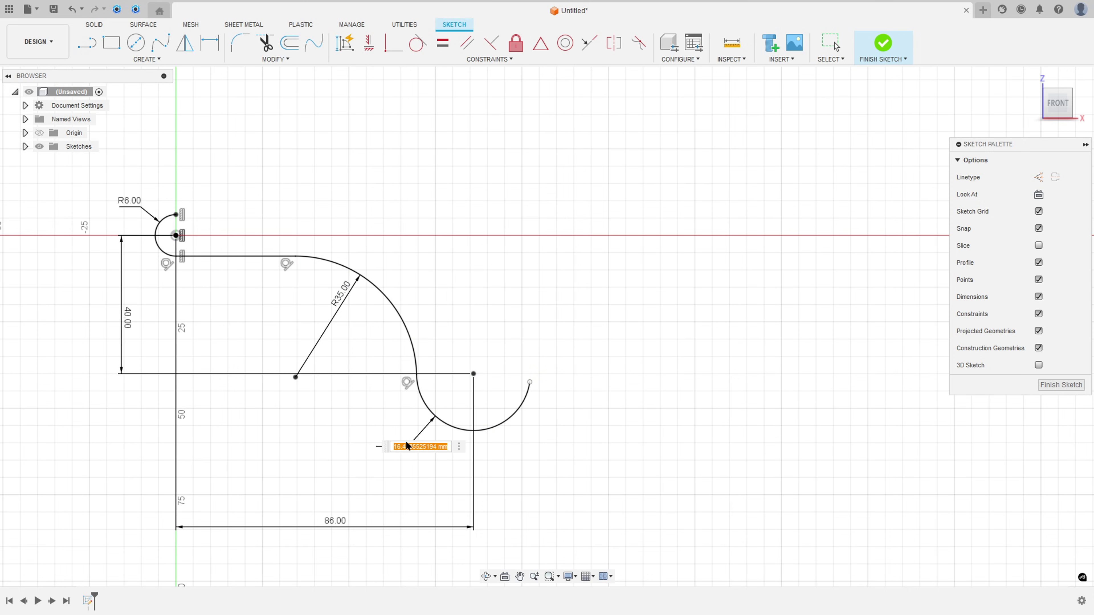
type("9")
key("Return")
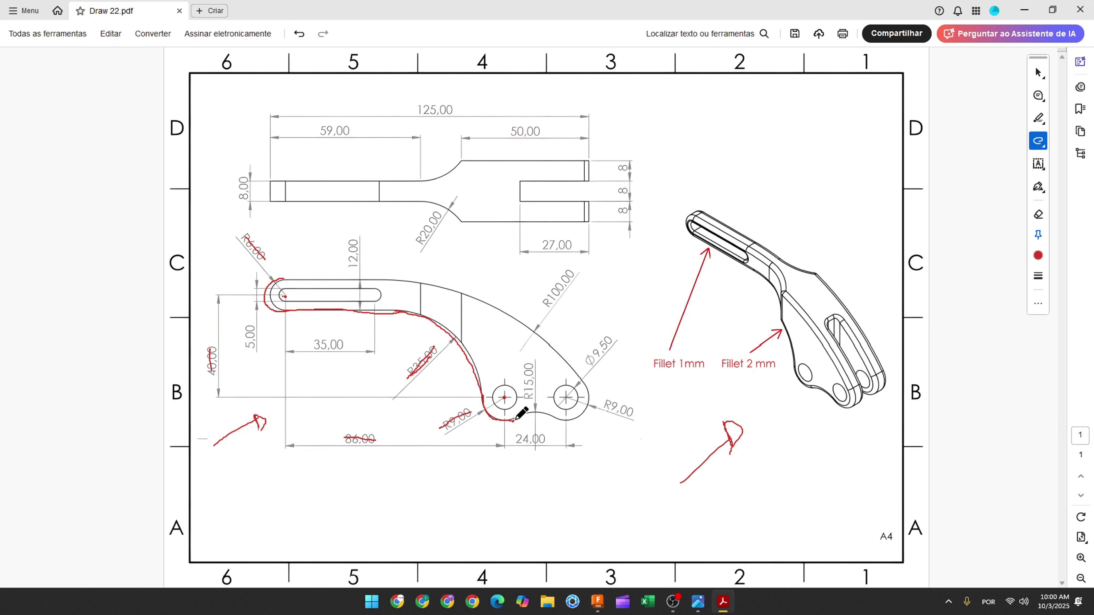
- Trace the outline toward the right hole, mark its centre, and cross out R15,00 and 24,00
left_click_drag(547, 413, 559, 420)
mouse_move(531, 369)
left_mouse_down()
mouse_move(530, 400)
mouse_move(569, 423)
mouse_move(588, 409)
mouse_move(585, 389)
mouse_move(637, 413)
left_mouse_up()
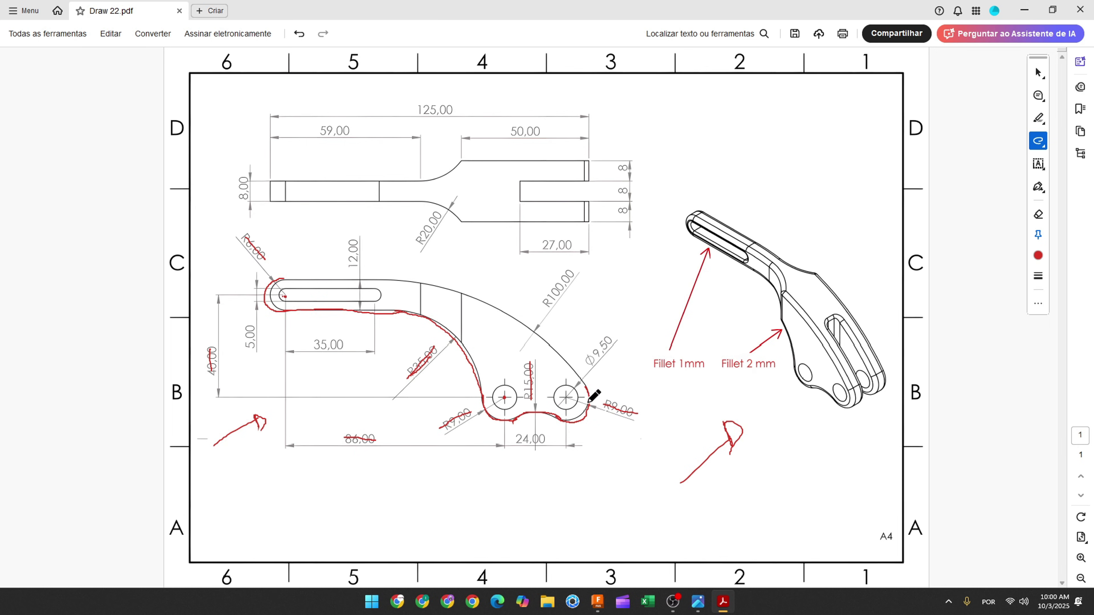
left_click(567, 397)
left_click_drag(517, 439, 537, 438)
key("alt+Tab")
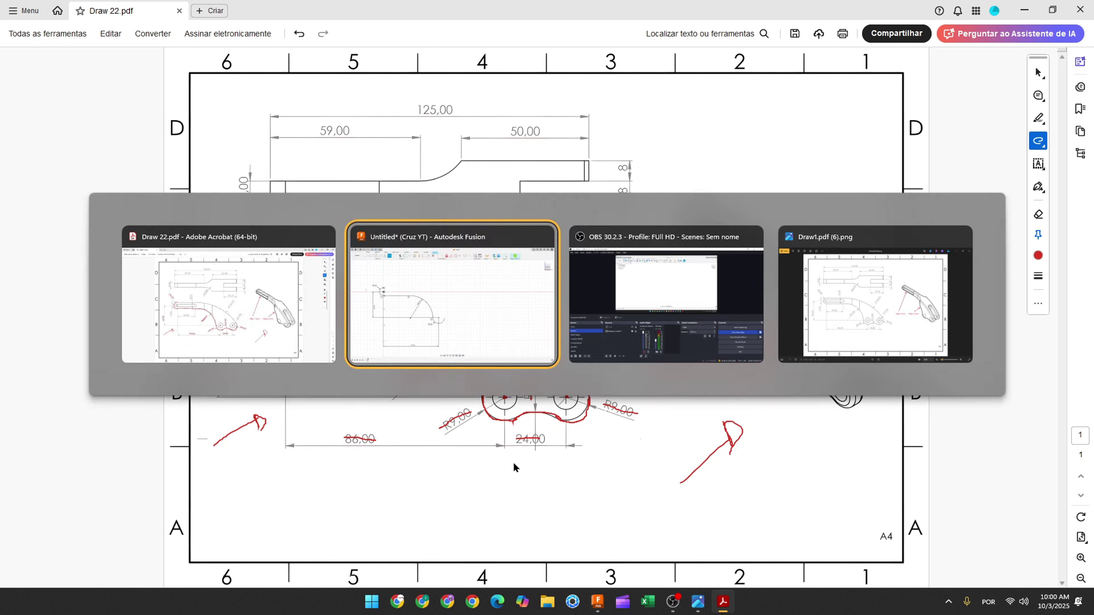
left_click(86, 42)
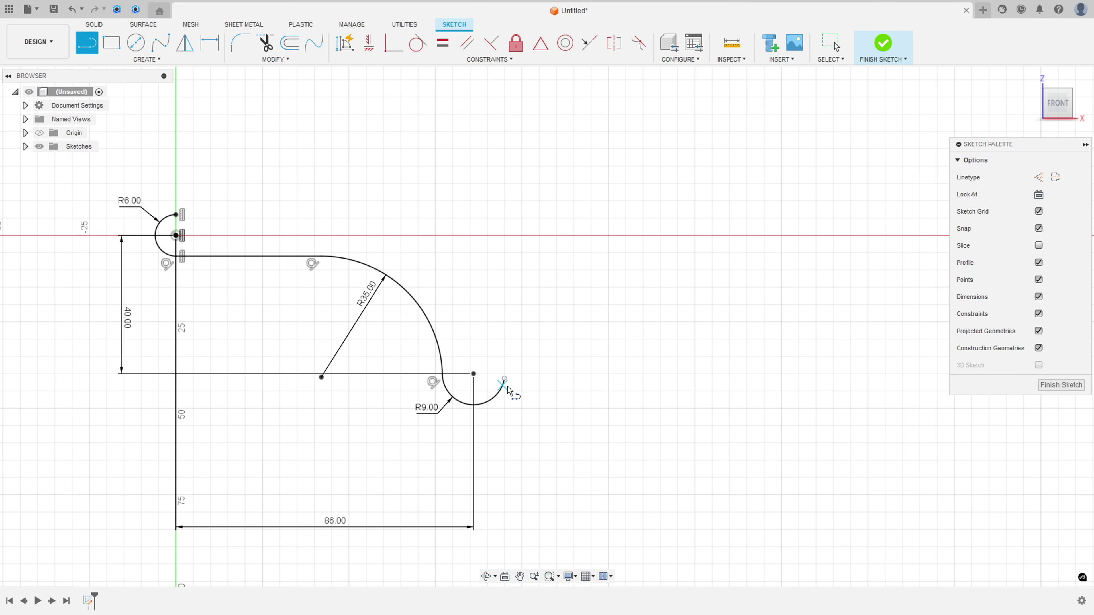
- Draw tangent arcs from the R9 arc's end and make the end arc equal to R9
left_click_drag(504, 378, 642, 391)
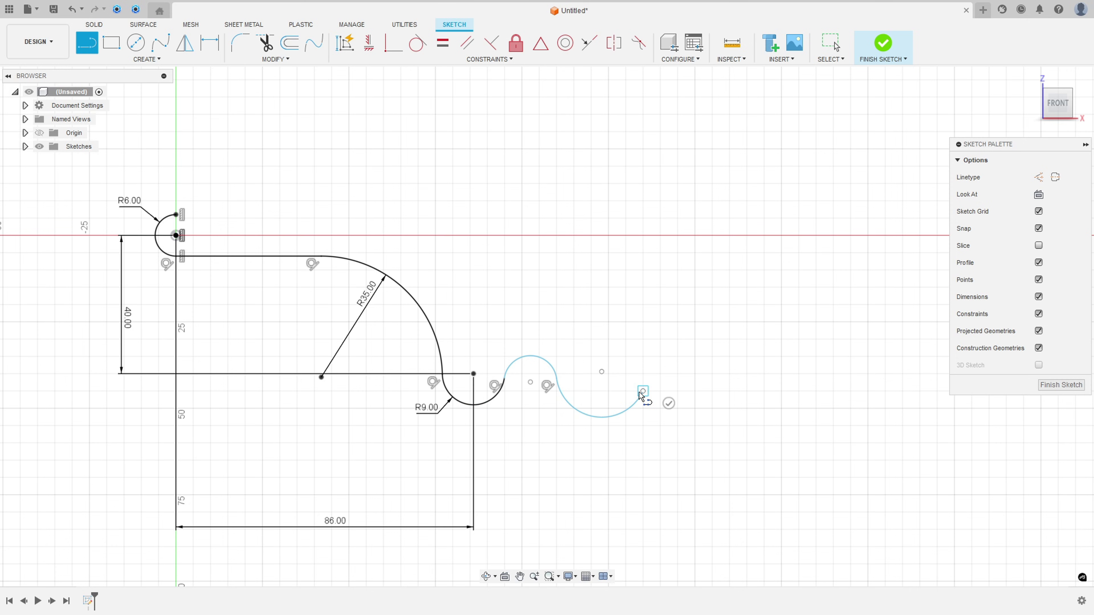
key("Escape")
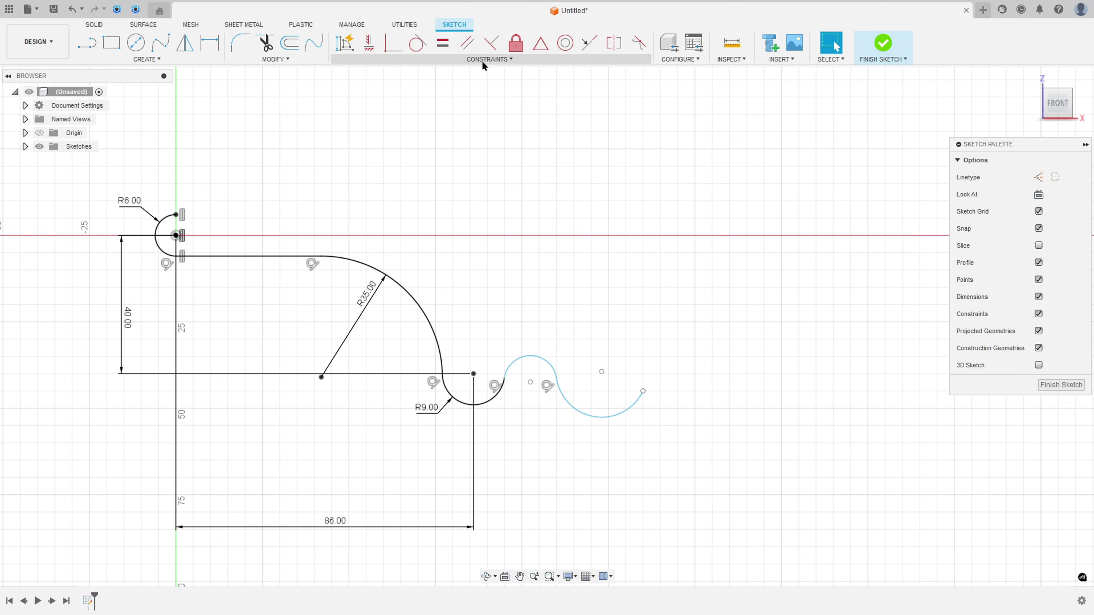
left_click(443, 43)
left_click(486, 406)
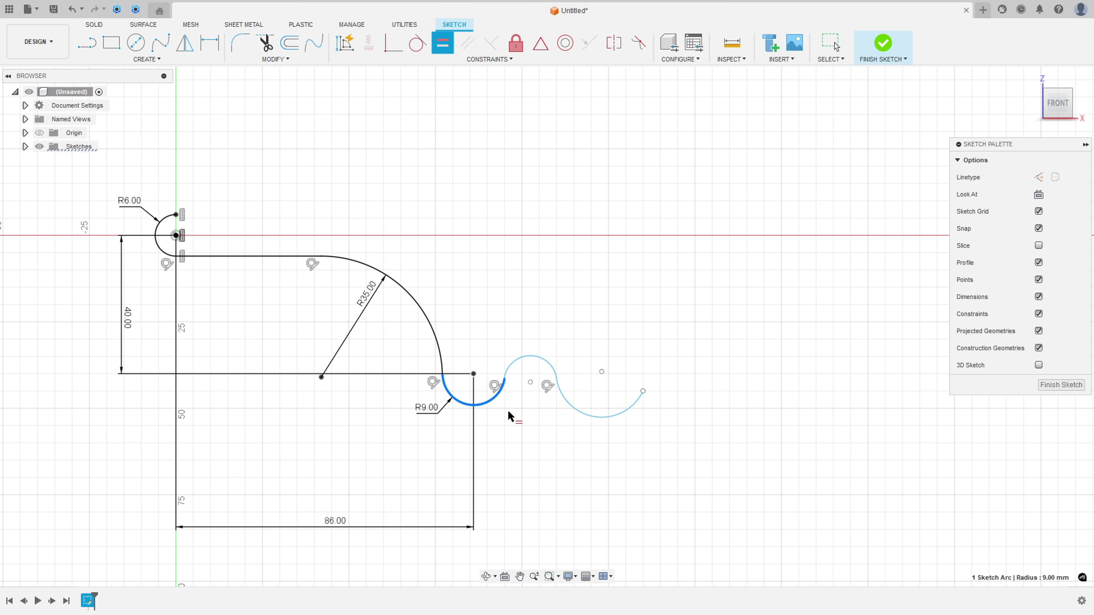
left_click(601, 417)
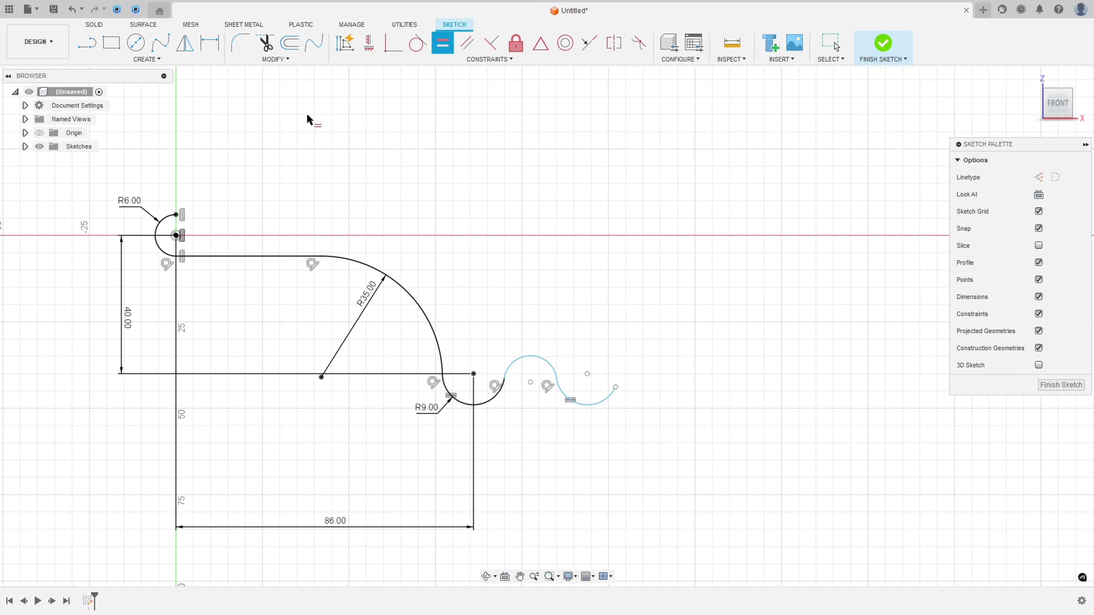
- Dimension the middle arc at R15 and the distance between arc centres at 24 mm
left_click(210, 43)
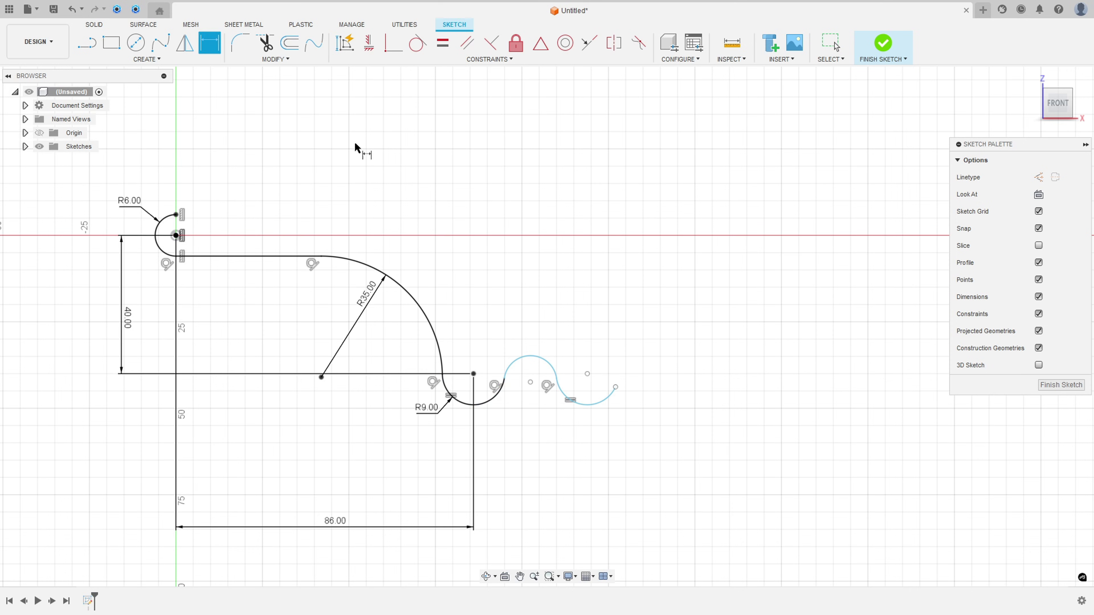
left_click(528, 357)
left_click(540, 326)
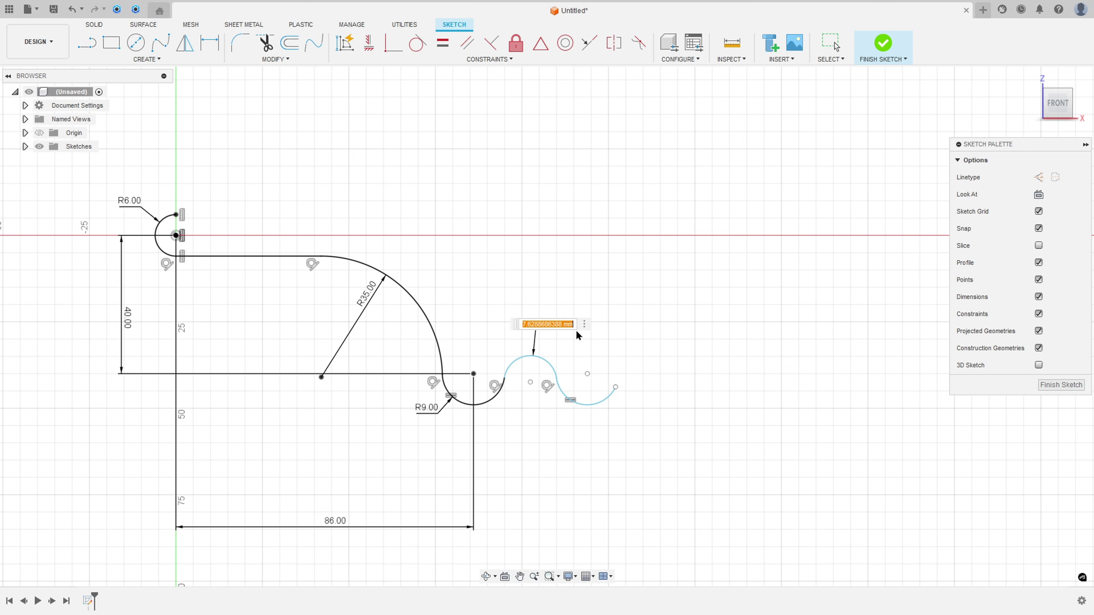
type("15")
key("Return")
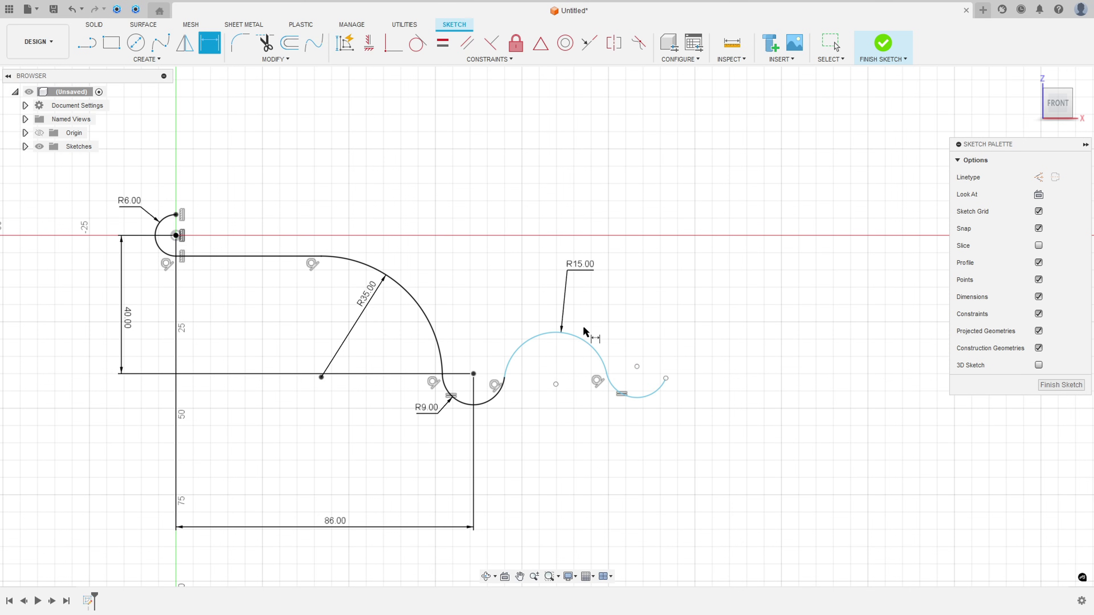
left_click(637, 366)
left_click(473, 373)
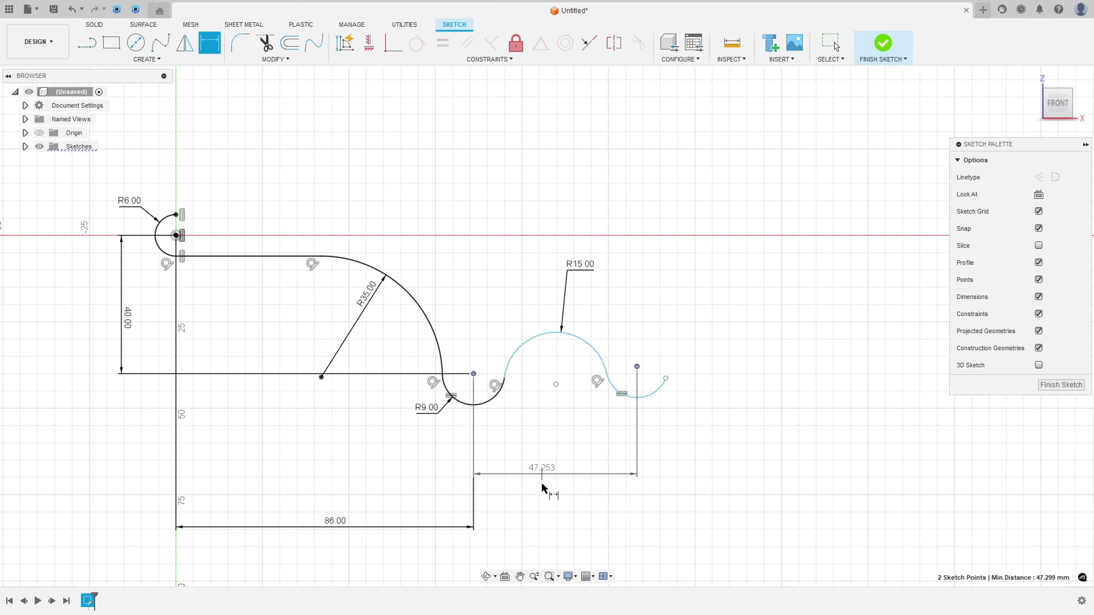
left_click(546, 527)
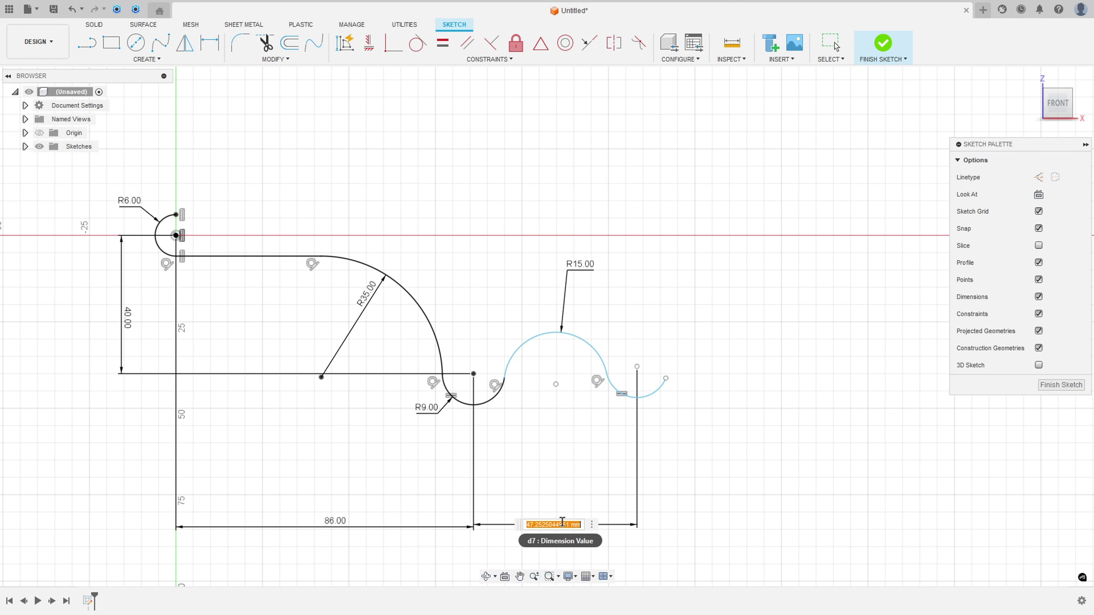
type("24")
key("Return")
key("Escape")
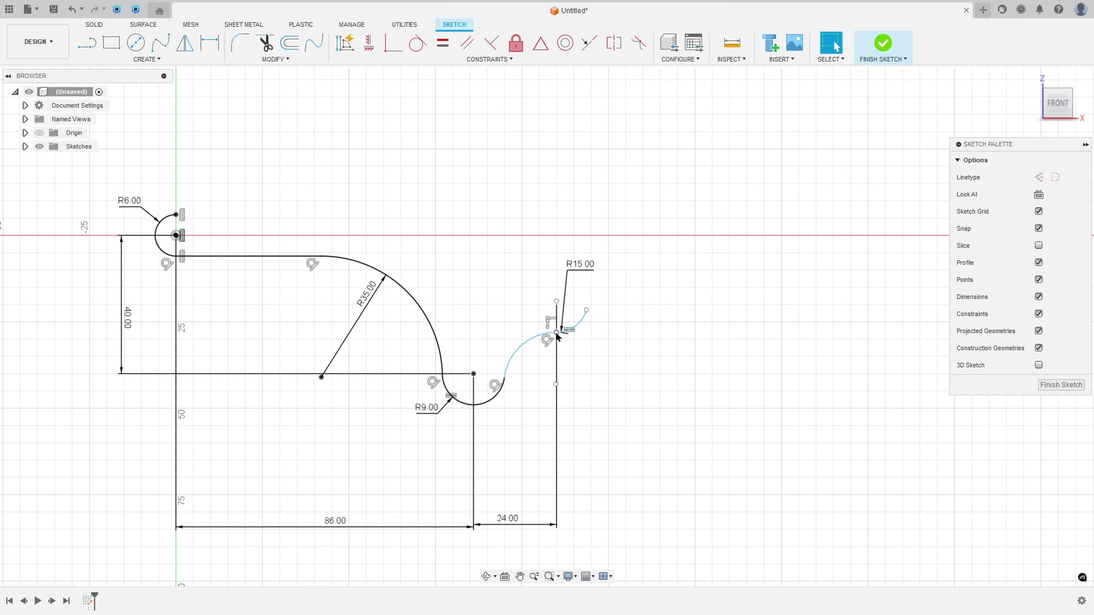
- Lower the second centre, level the right line's top with the first centre, and tidy the end arc
left_click_drag(556, 384, 554, 447)
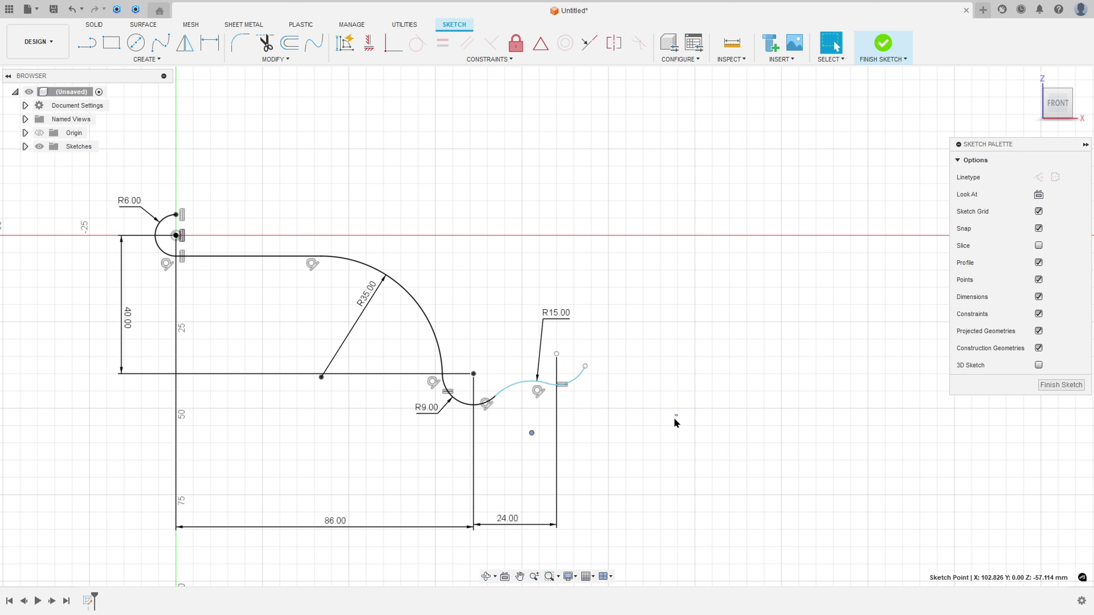
left_click(369, 45)
left_click(556, 354)
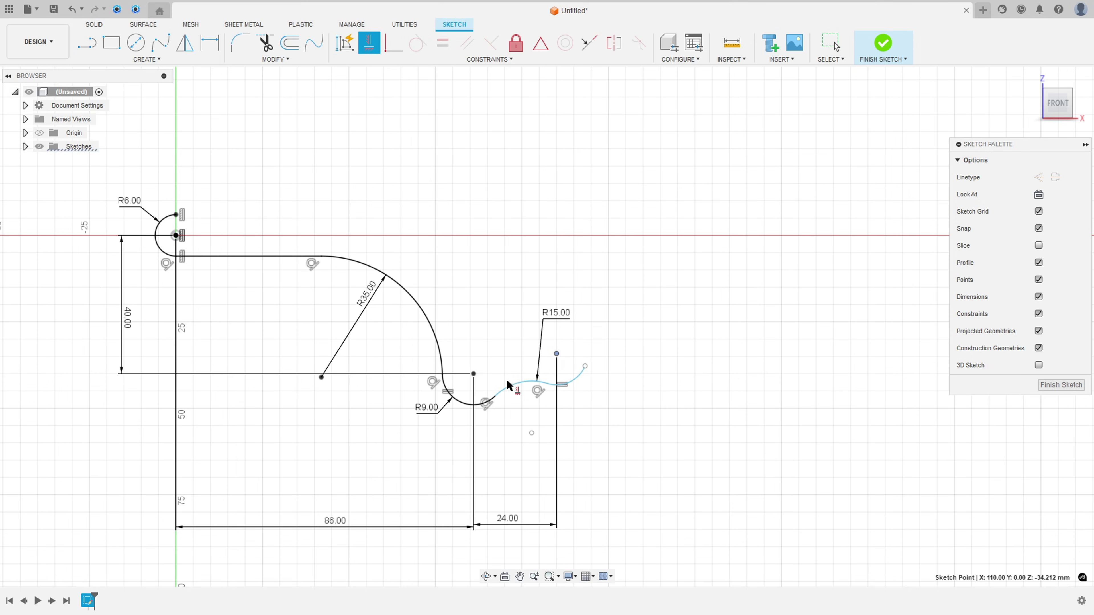
left_click(473, 374)
key("Escape")
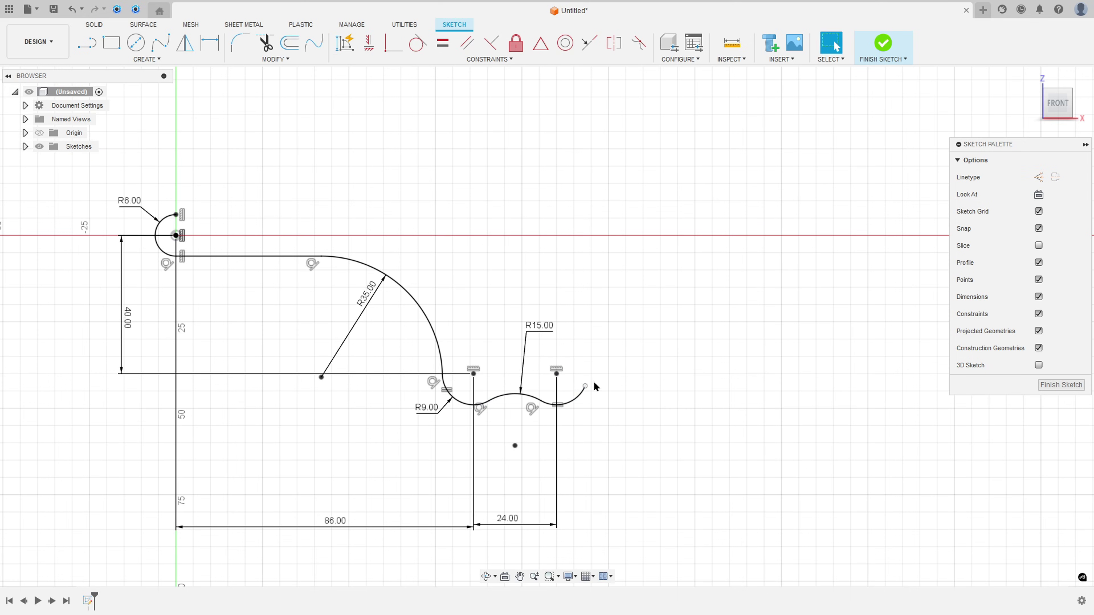
left_click_drag(585, 387, 587, 367)
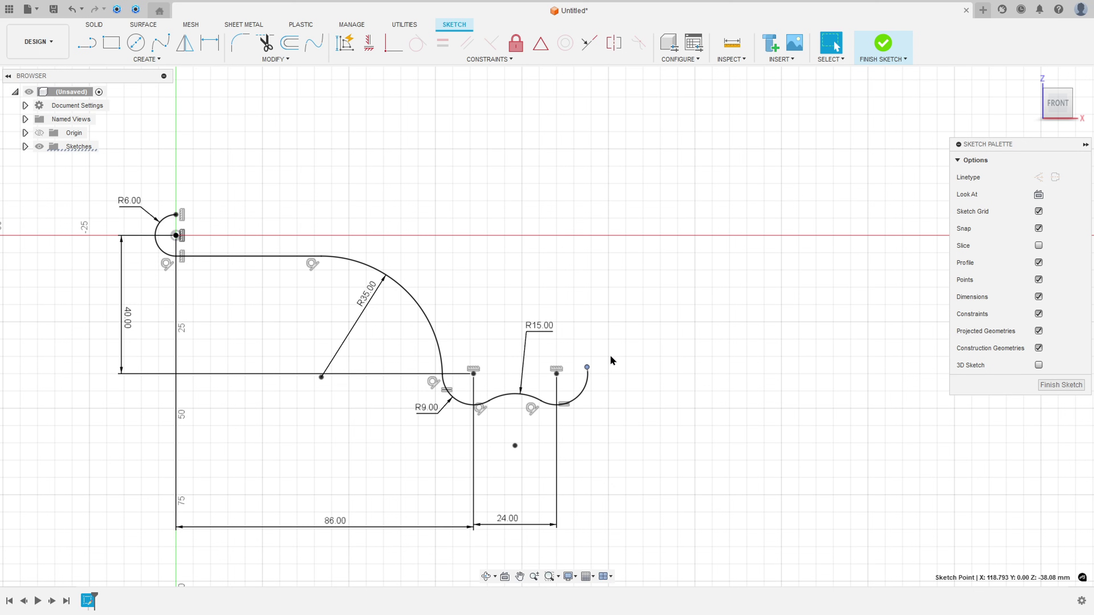
left_click_drag(555, 332, 529, 373)
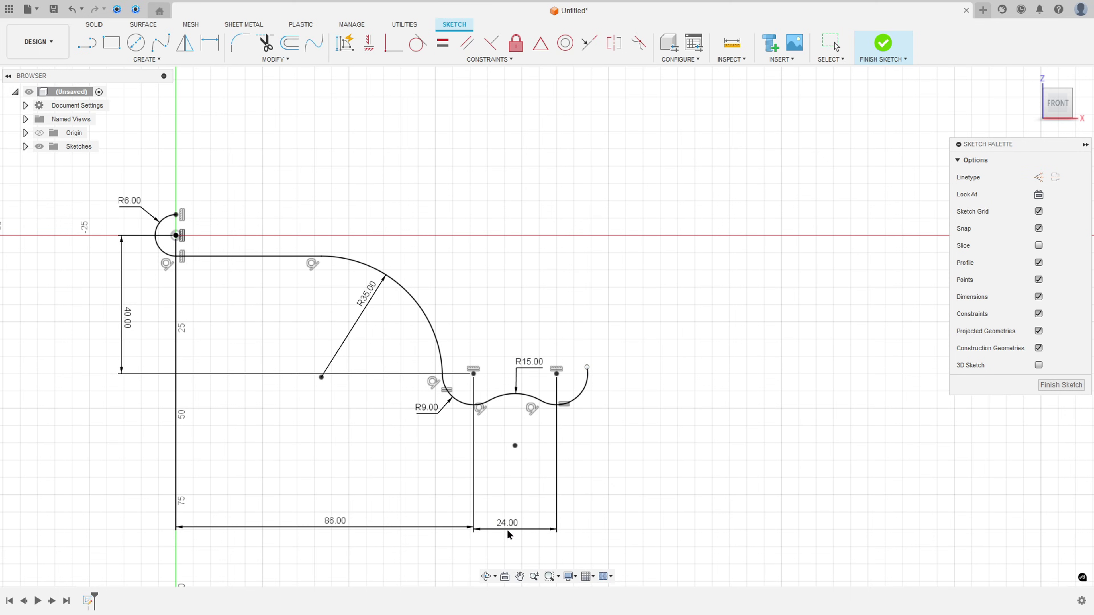
- Trace the slot's top edge and outer curve in red and strike through R100,00
key("alt+Tab")
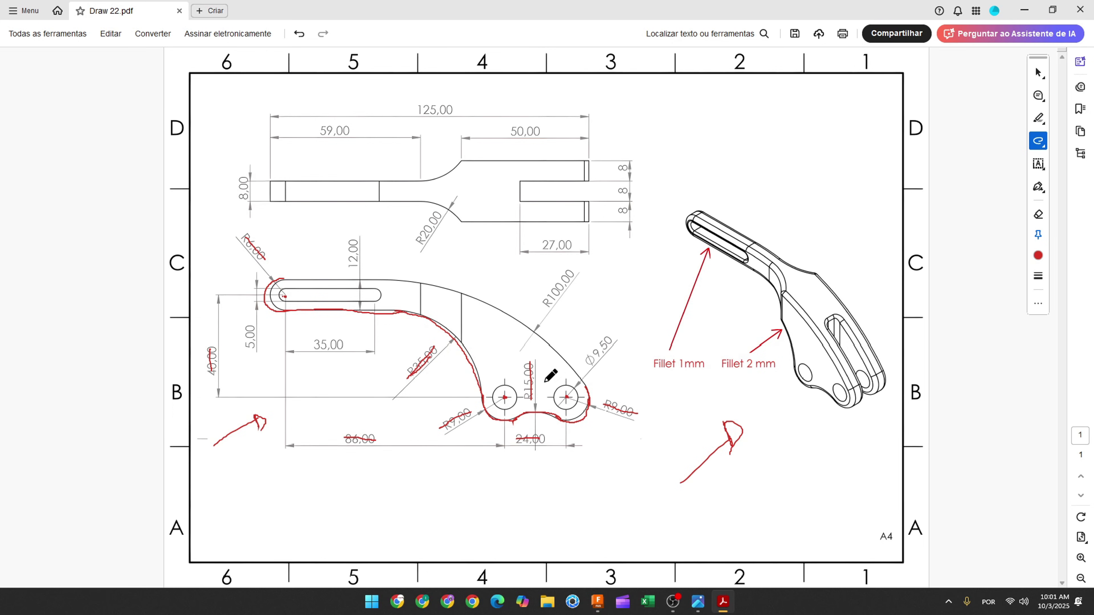
left_click_drag(286, 281, 430, 285)
left_click_drag(501, 310, 582, 380)
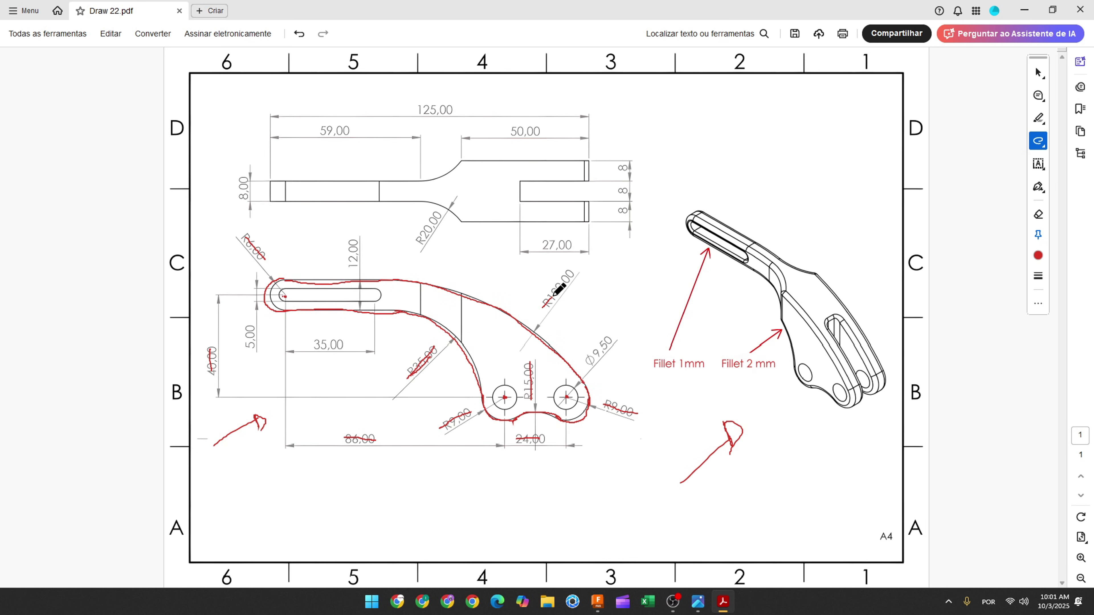
left_click_drag(553, 294, 566, 277)
left_click_drag(327, 279, 359, 280)
- Close the outline with a top line from the R6 arc and a tangent arc to the R15 arc
left_click(599, 604)
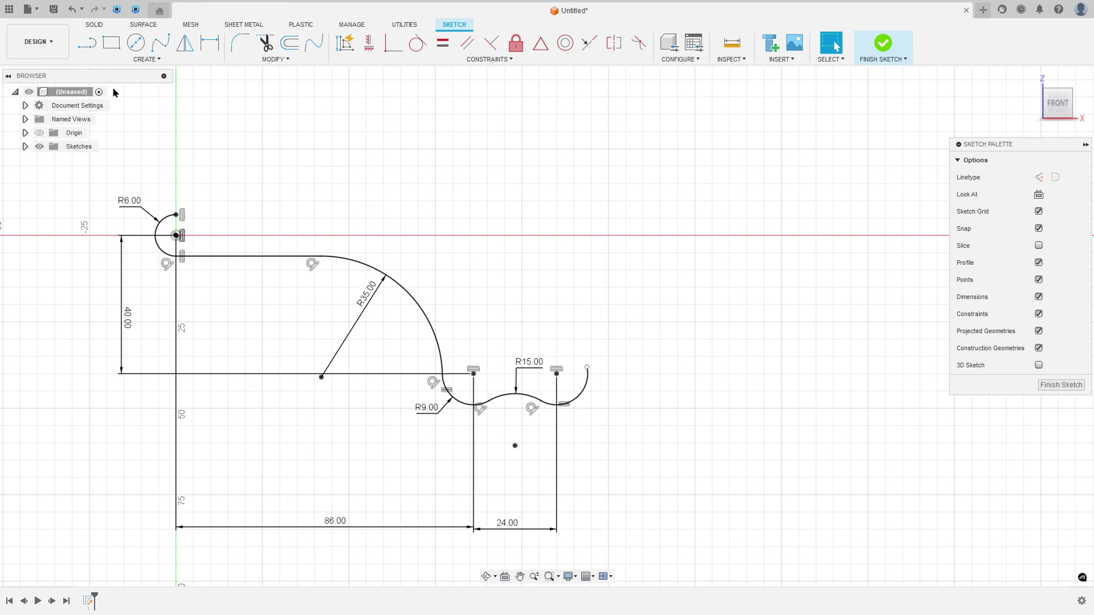
left_click(87, 43)
left_click(176, 214)
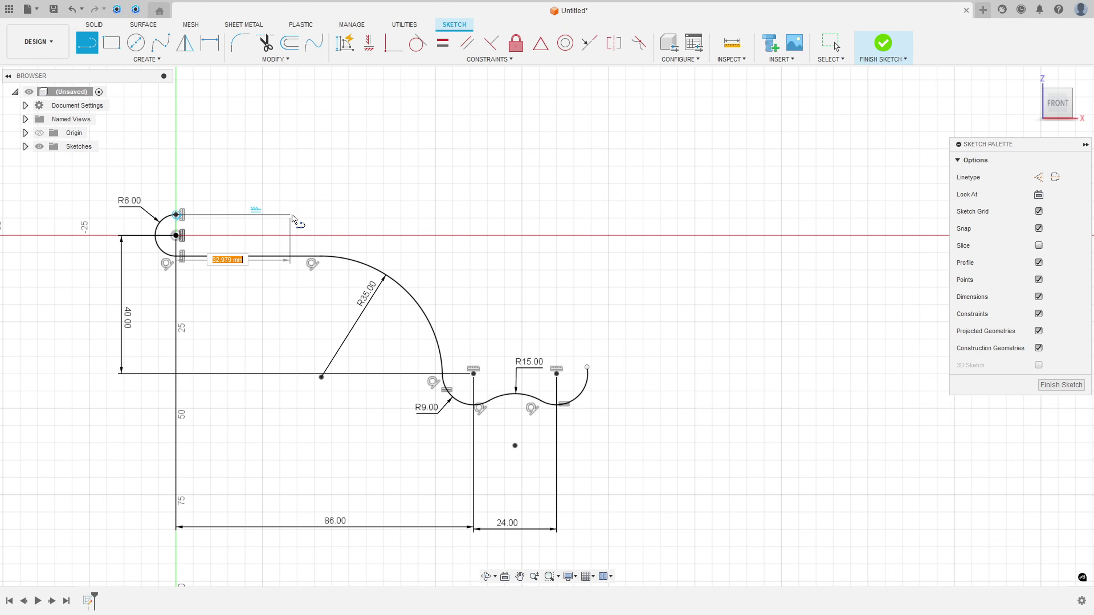
left_click(307, 214)
mouse_move(306, 214)
left_mouse_down()
mouse_move(370, 228)
mouse_move(545, 303)
mouse_move(588, 370)
left_mouse_up()
key("Escape")
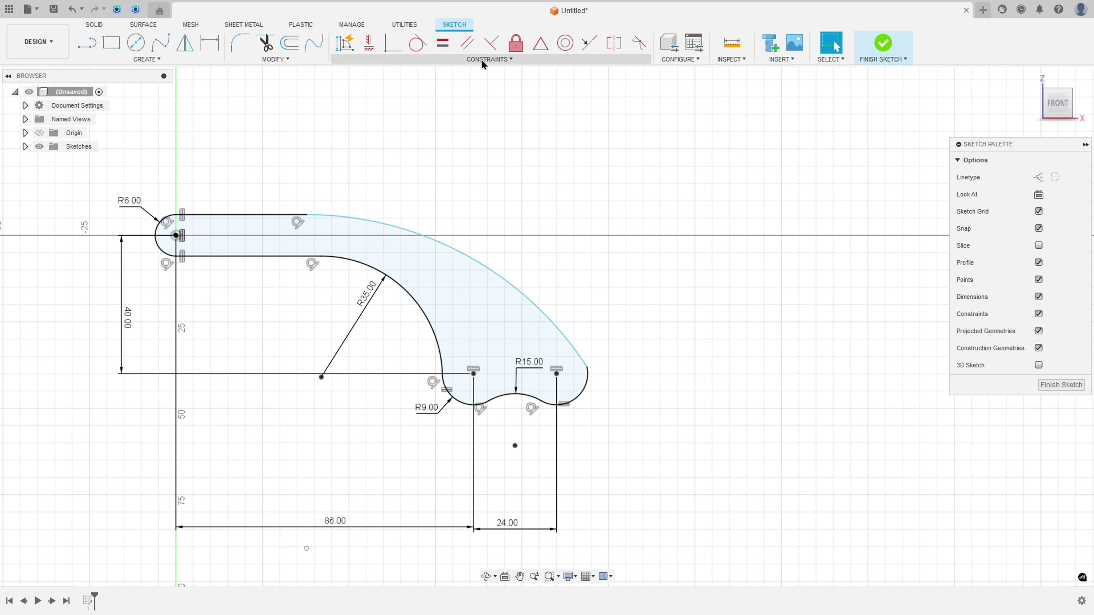
- Make the outer curve tangent to the R15 arc and dimension its radius at 100 mm
left_click(416, 43)
left_click(589, 384)
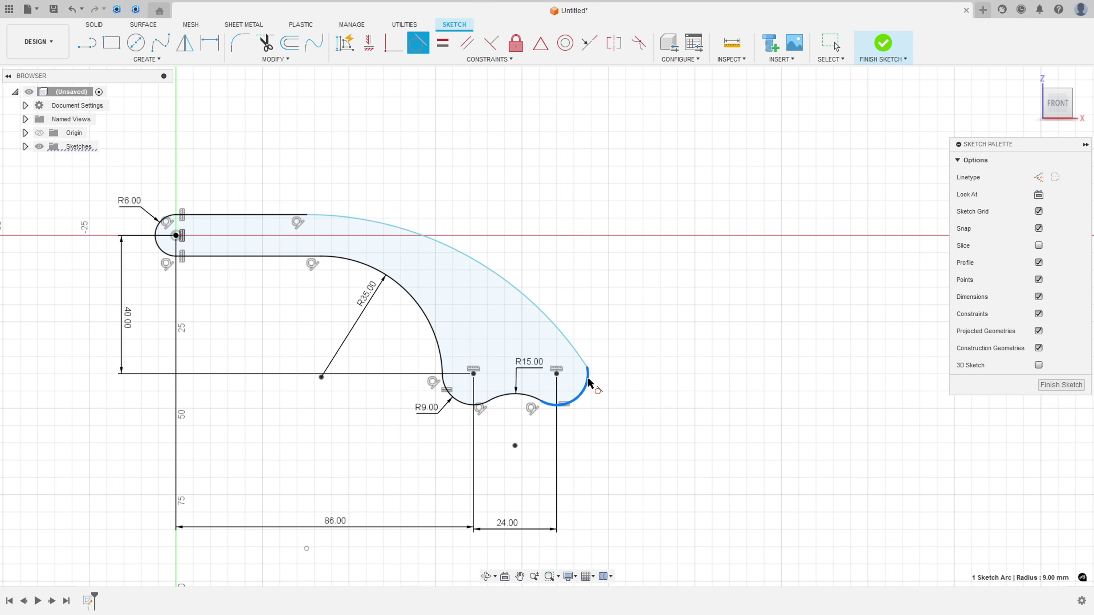
left_click(582, 357)
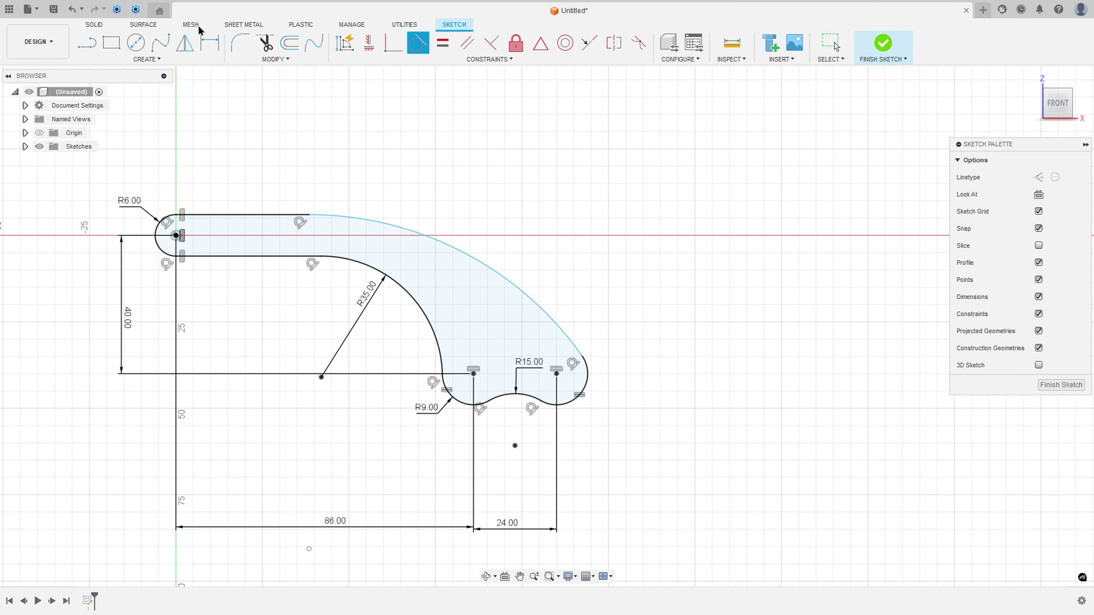
left_click(210, 43)
left_click(447, 245)
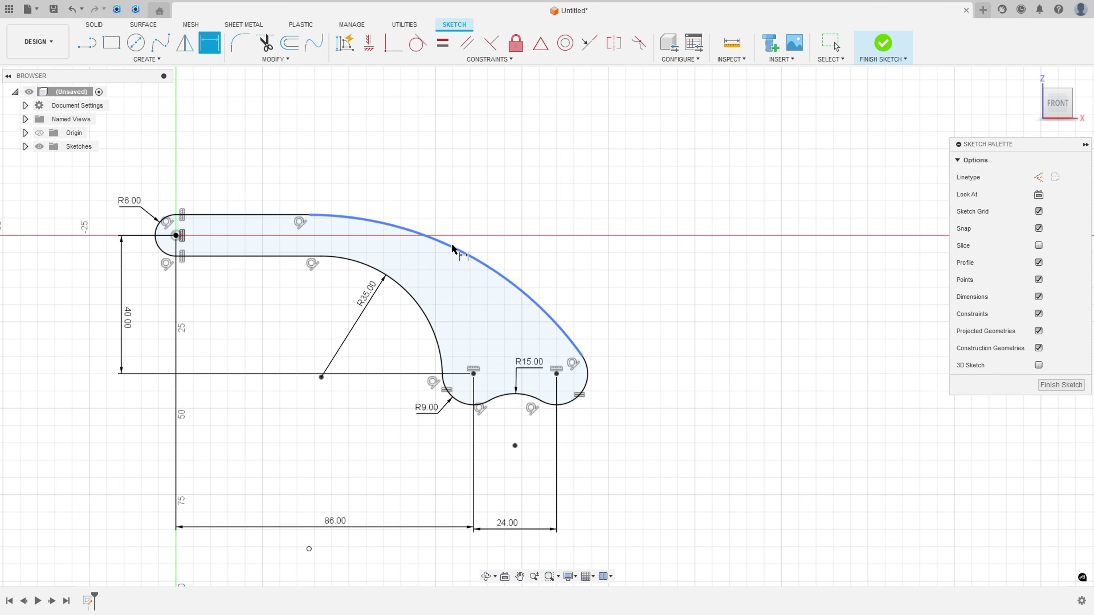
left_click(516, 233)
type("100")
key("Return")
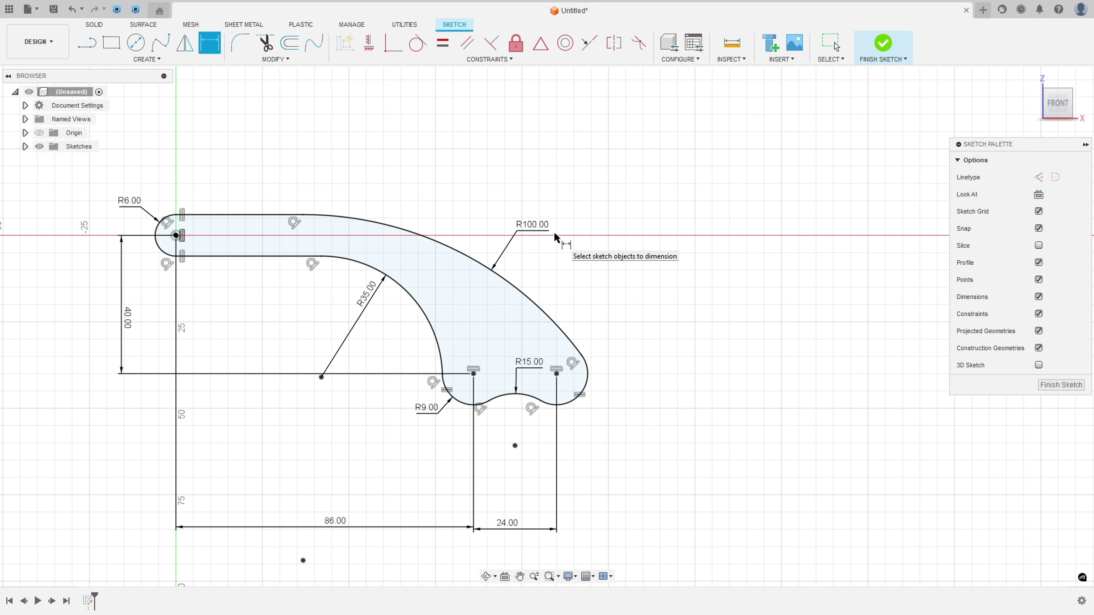
key("Escape")
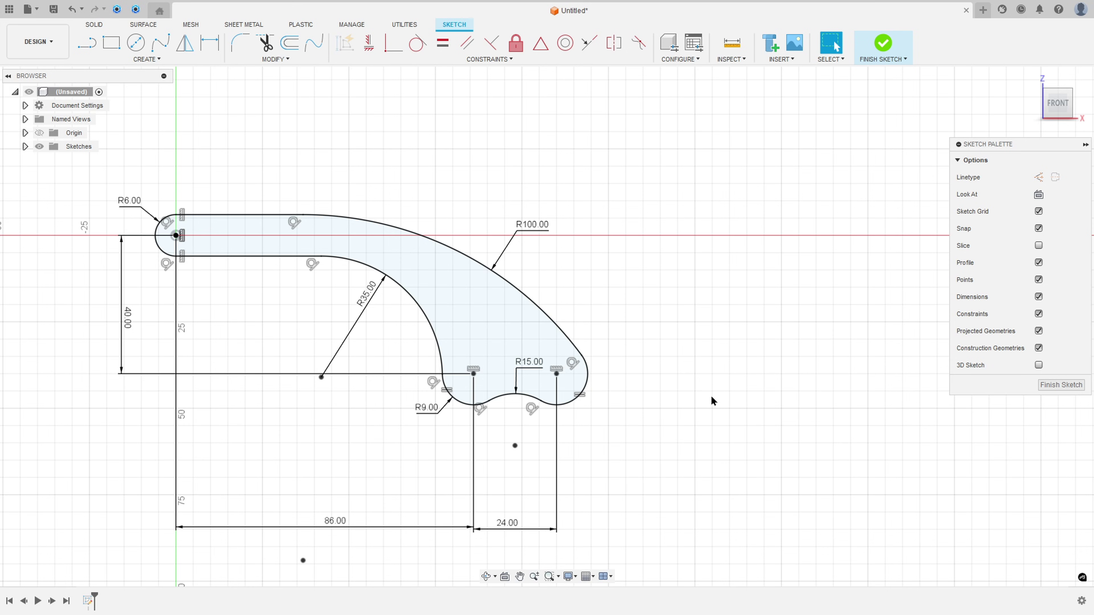
scroll(459, 366, "up", 2)
mouse_move(459, 366)
middle_mouse_down()
mouse_move(510, 351)
mouse_move(506, 362)
middle_mouse_up()
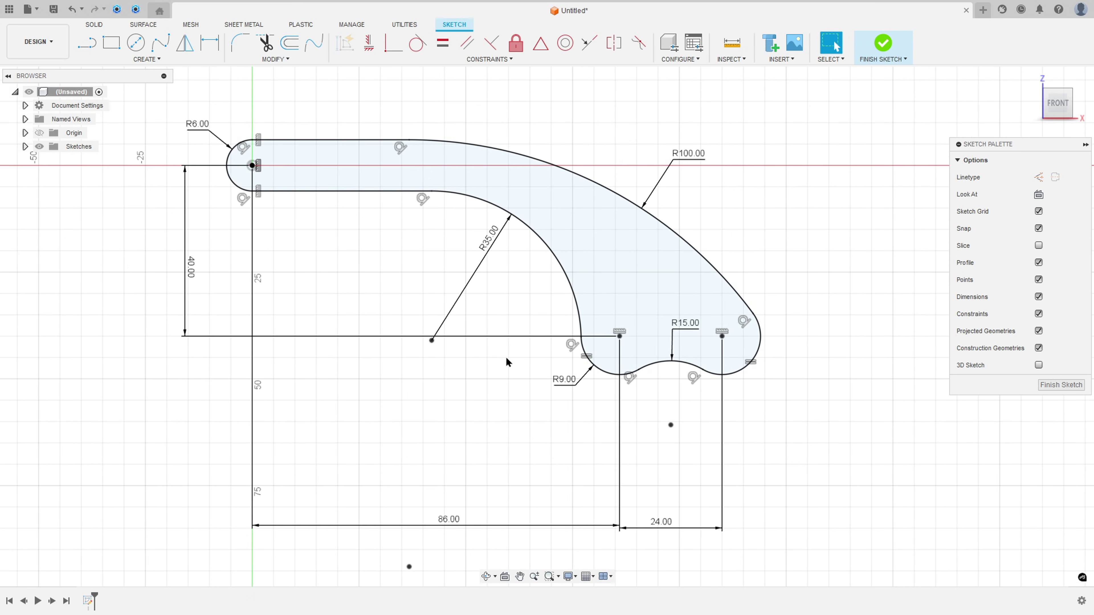
key("alt+Tab")
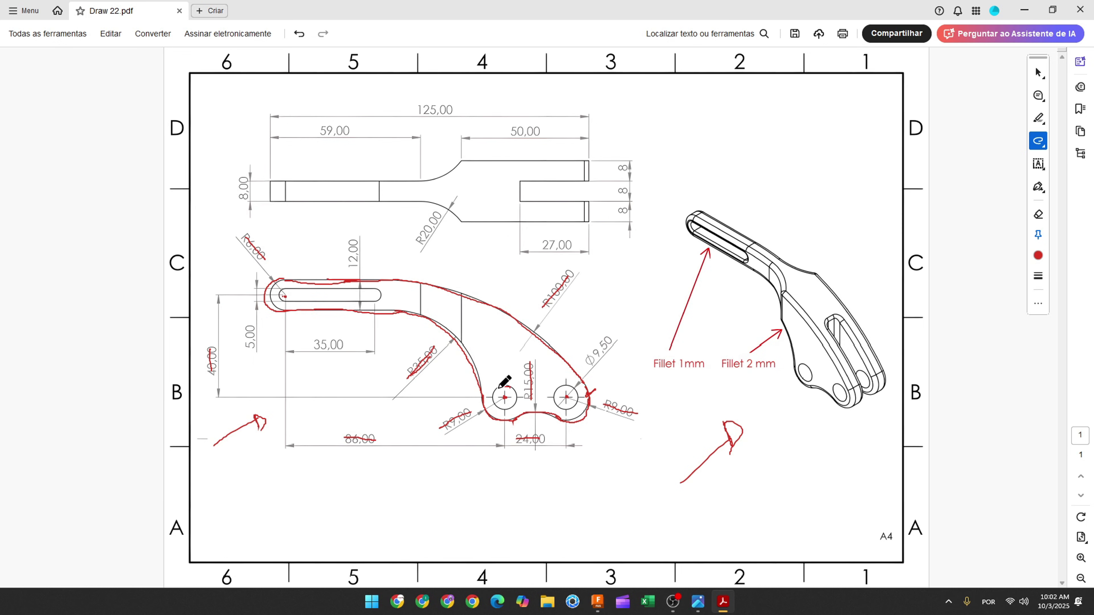
- Circle the drawing's left Ø9,50 fork hole in red in Acrobat, then go back to Fusion
mouse_move(498, 388)
left_mouse_down()
mouse_move(515, 407)
mouse_move(513, 388)
mouse_move(559, 388)
mouse_move(564, 408)
mouse_move(577, 402)
mouse_move(611, 341)
left_mouse_up()
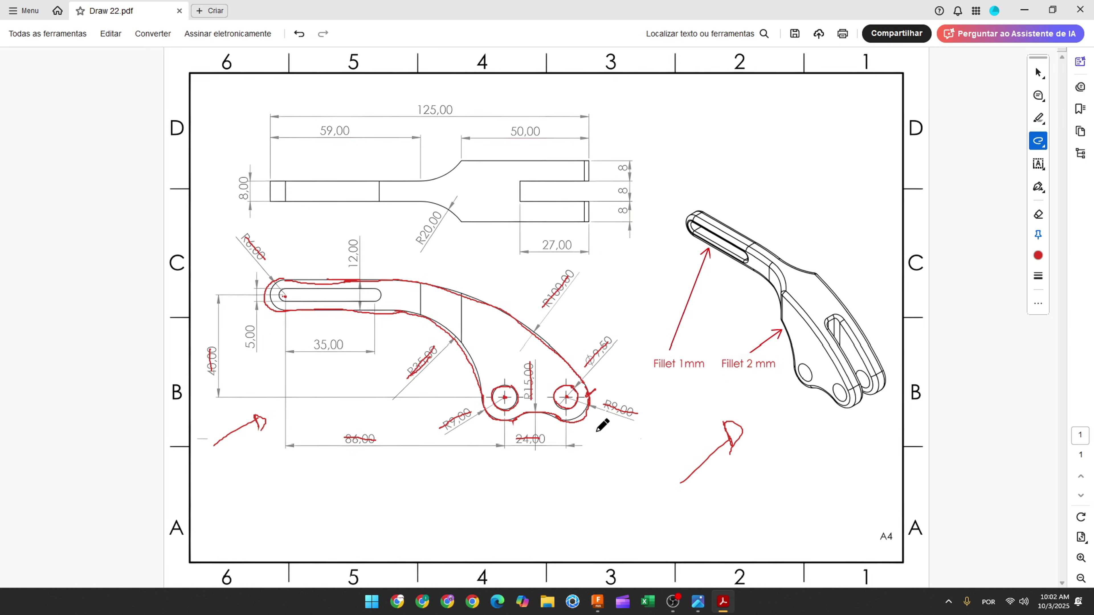
left_click(597, 602)
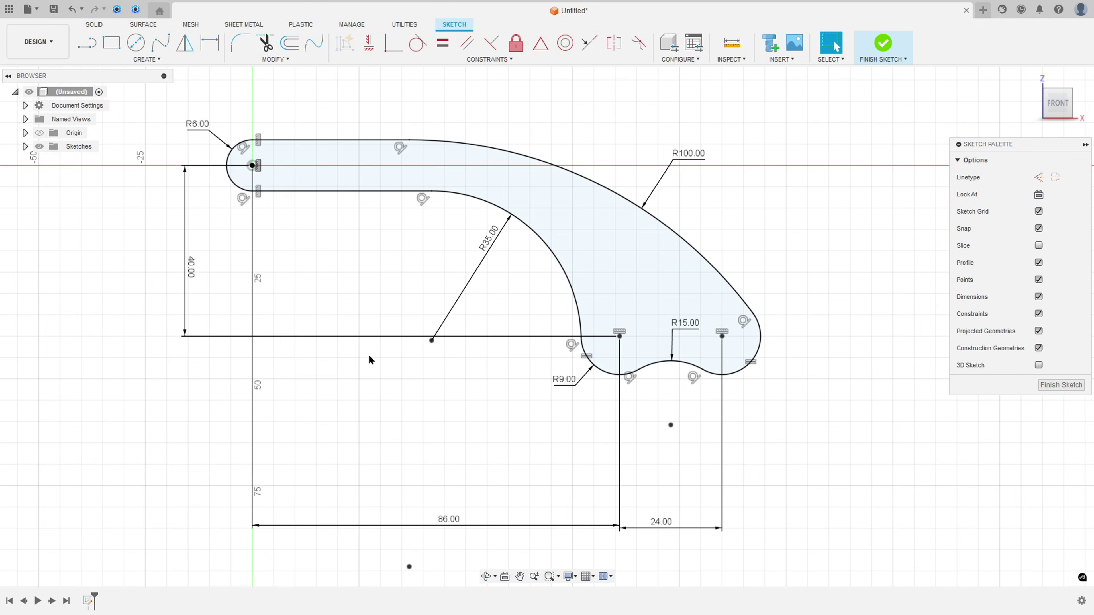
- Draw 9.5 mm circles centred on the left and right fork points
key("c")
left_click(619, 336)
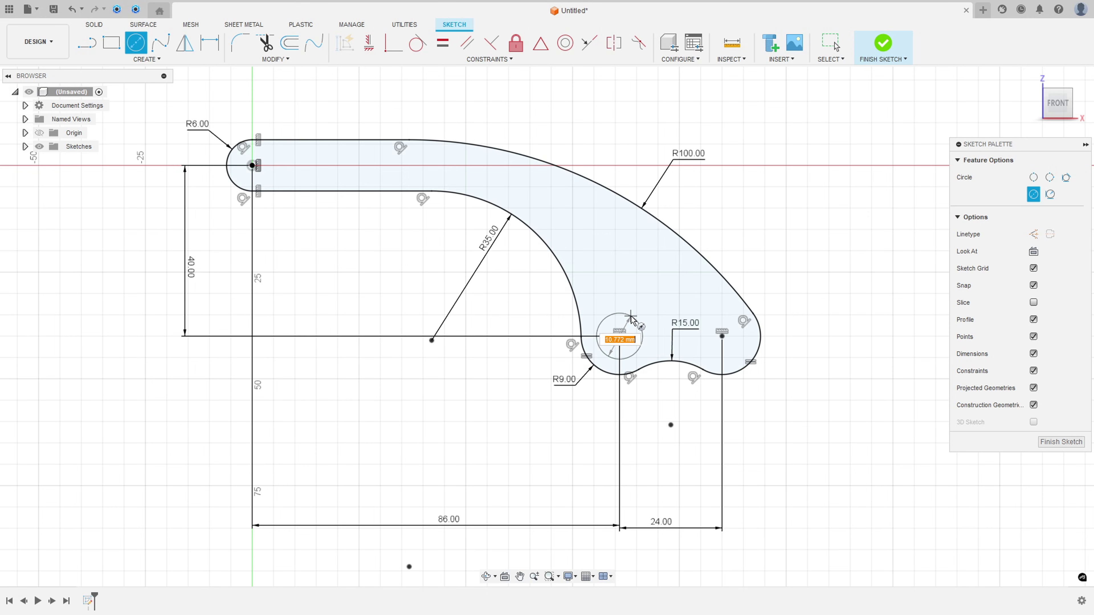
type("9")
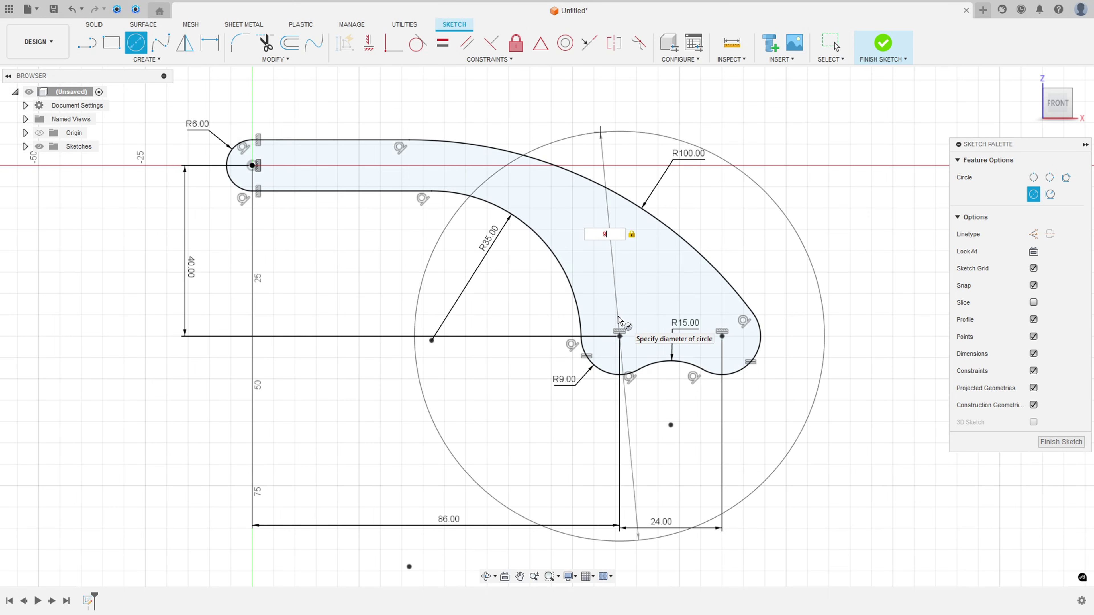
type(",5")
key("Return")
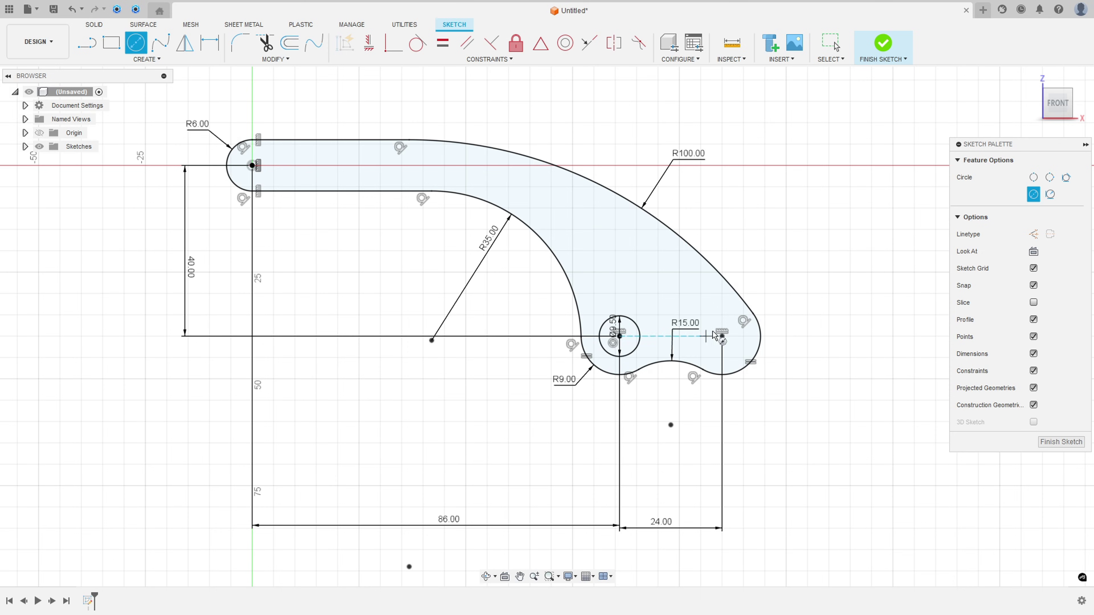
left_click(722, 337)
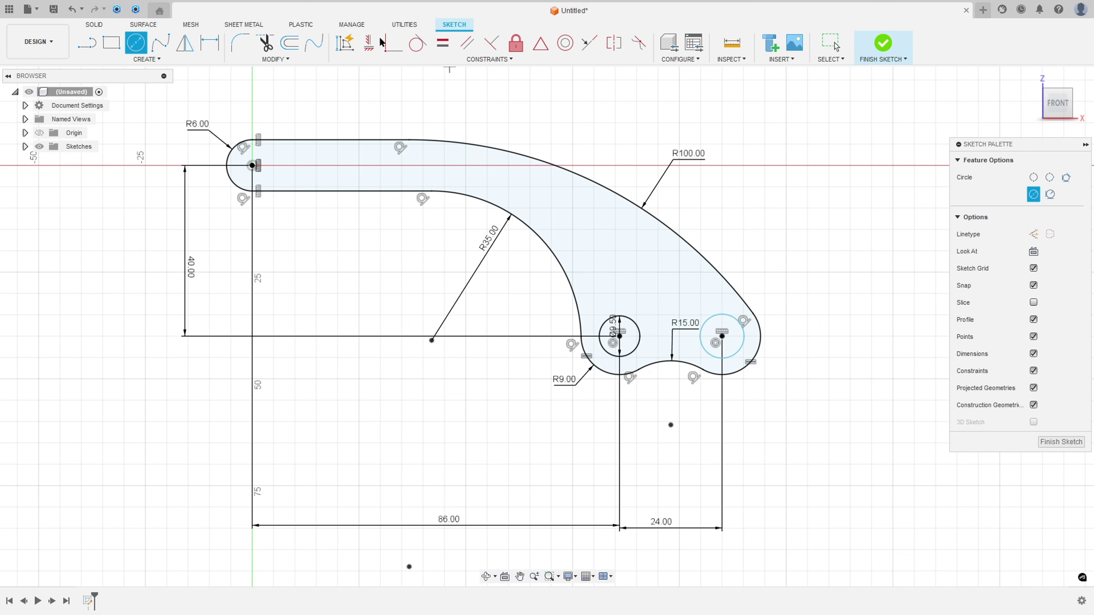
- Constrain the two circles equal and move the Ø9.50 label clear of the hole
left_click(443, 42)
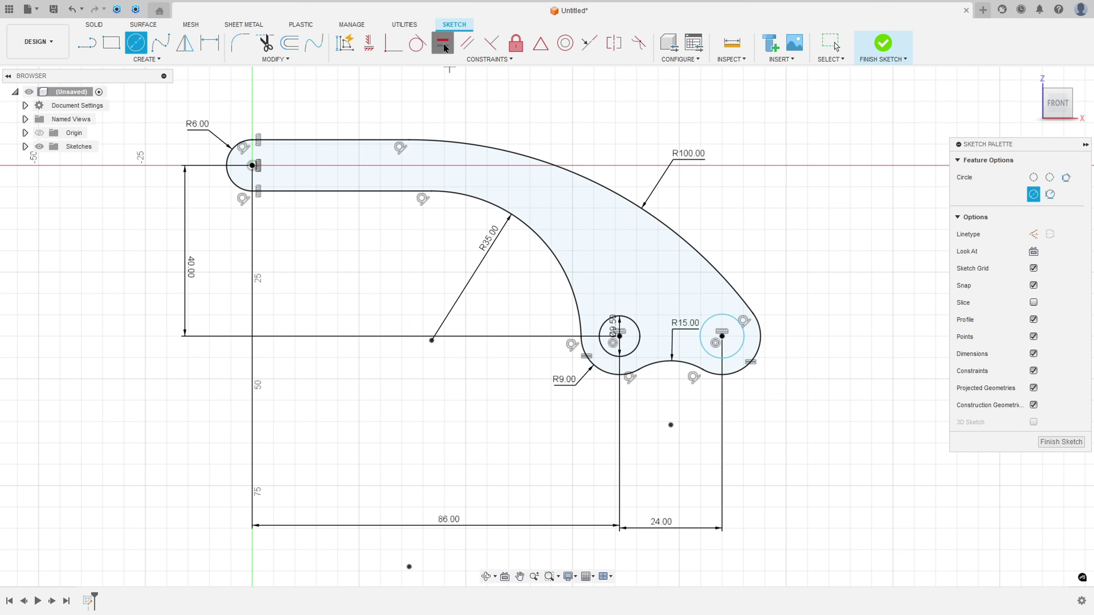
left_click(634, 349)
left_click(704, 349)
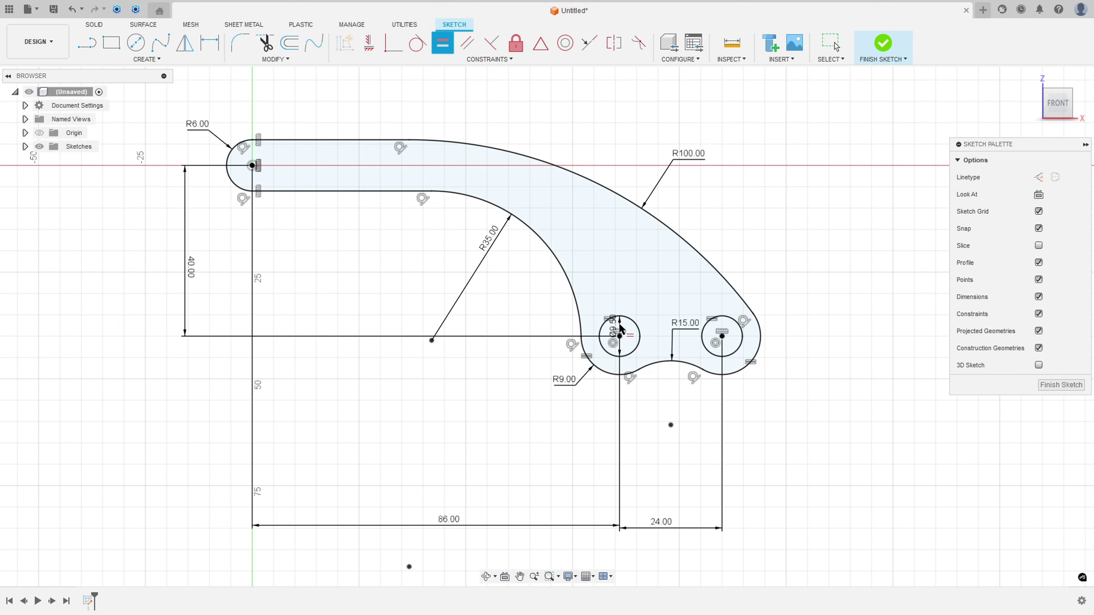
key("Escape")
left_click_drag(618, 322, 654, 297)
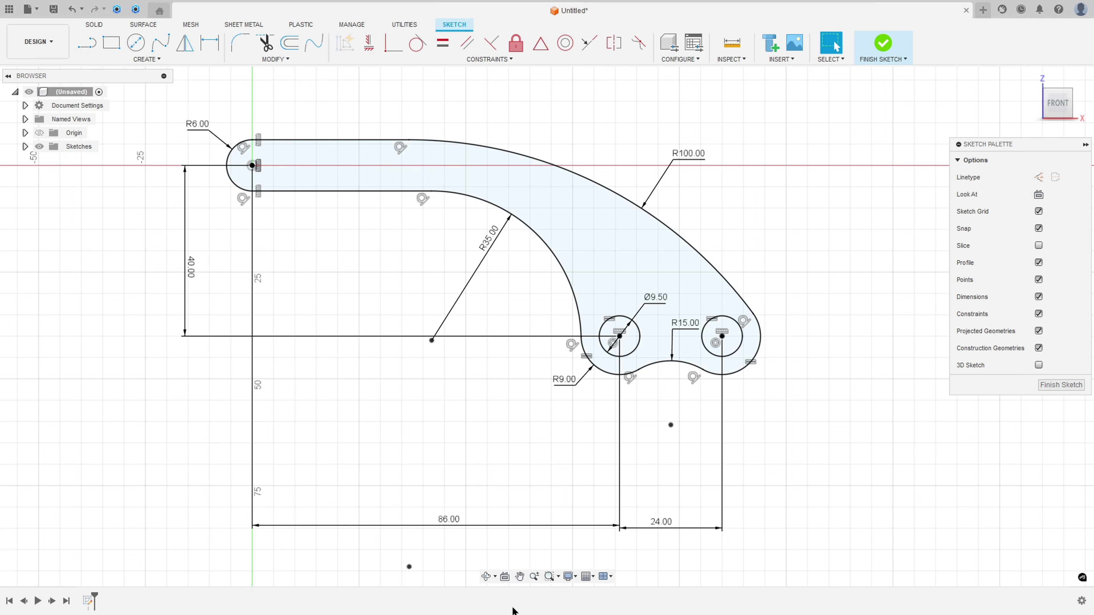
- On the reference PDF, strike through the 35,00 dimension and mark the slot
key("alt+Tab")
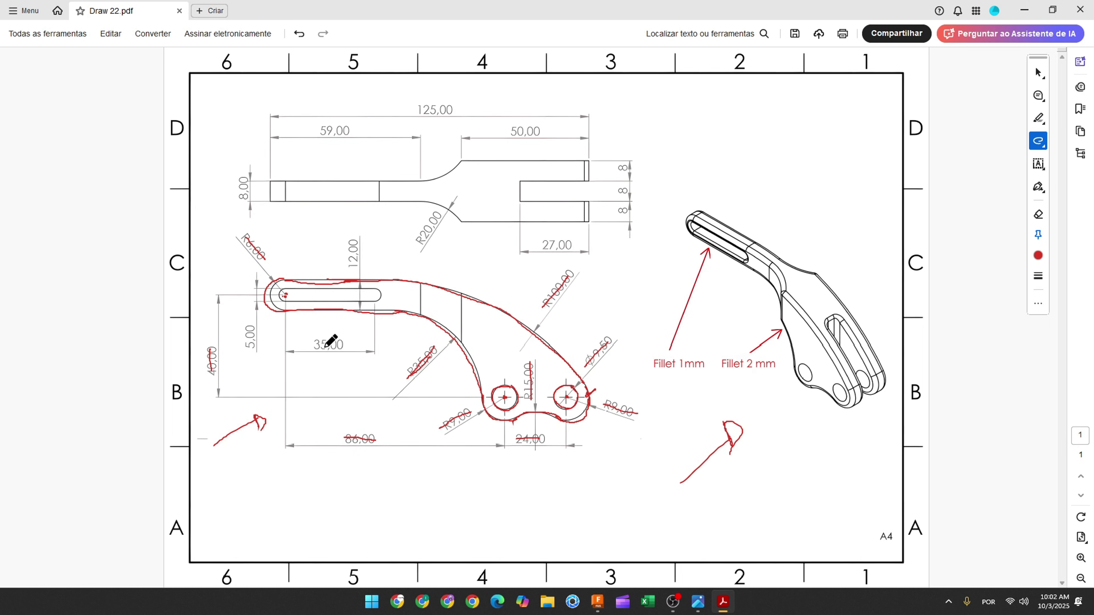
left_click_drag(314, 344, 339, 344)
mouse_move(296, 289)
left_mouse_down()
mouse_move(249, 333)
mouse_move(238, 356)
left_mouse_up()
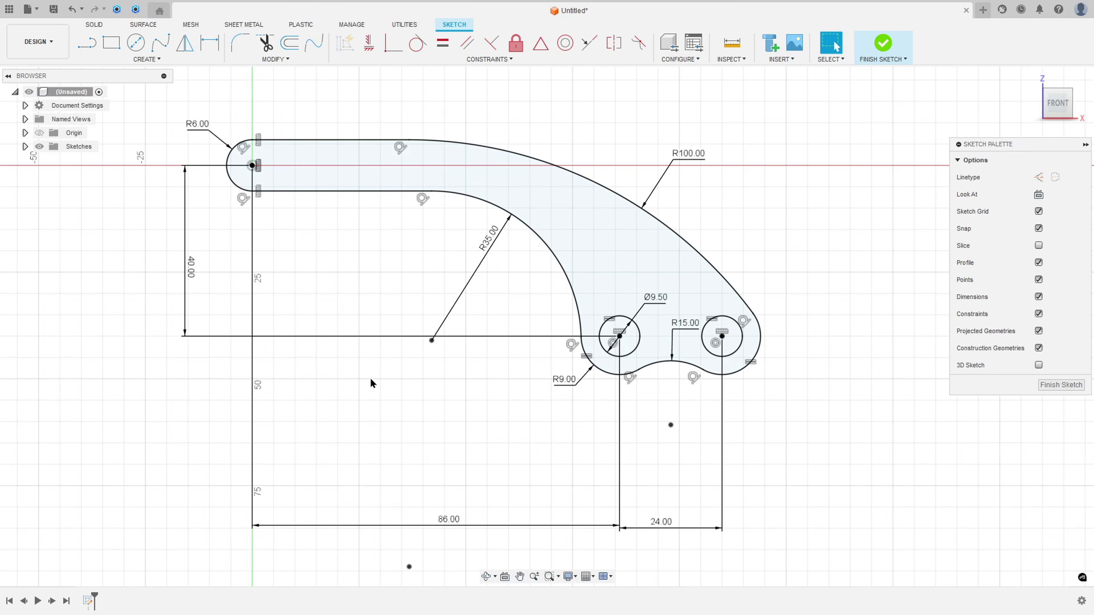
- Draw a centre-to-centre slot from the origin, 35 mm long and 5 mm wide
left_click(146, 59)
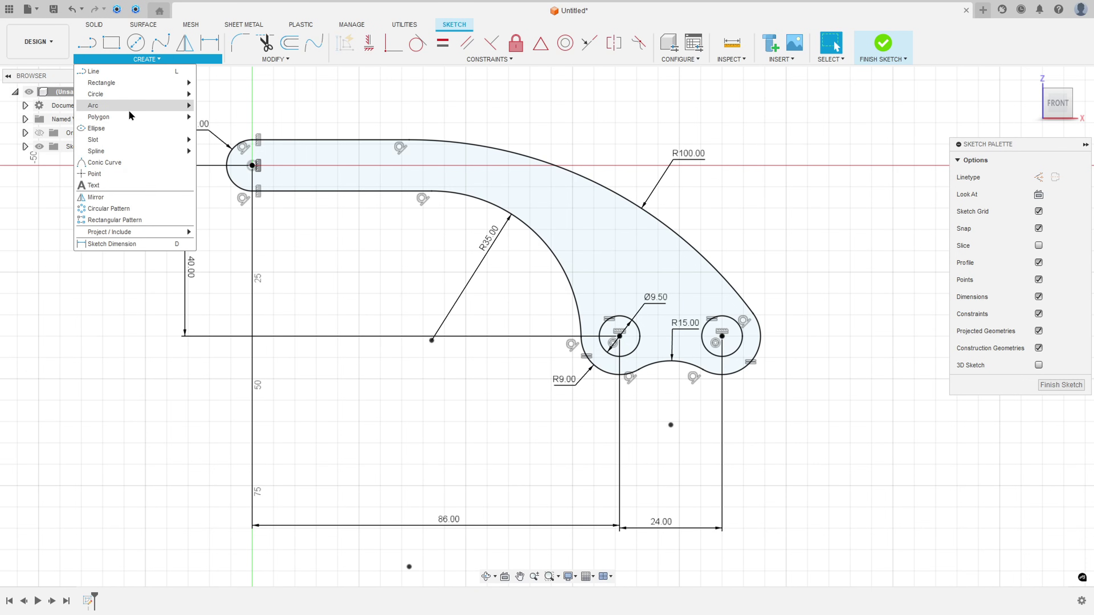
mouse_move(177, 143)
left_click(228, 140)
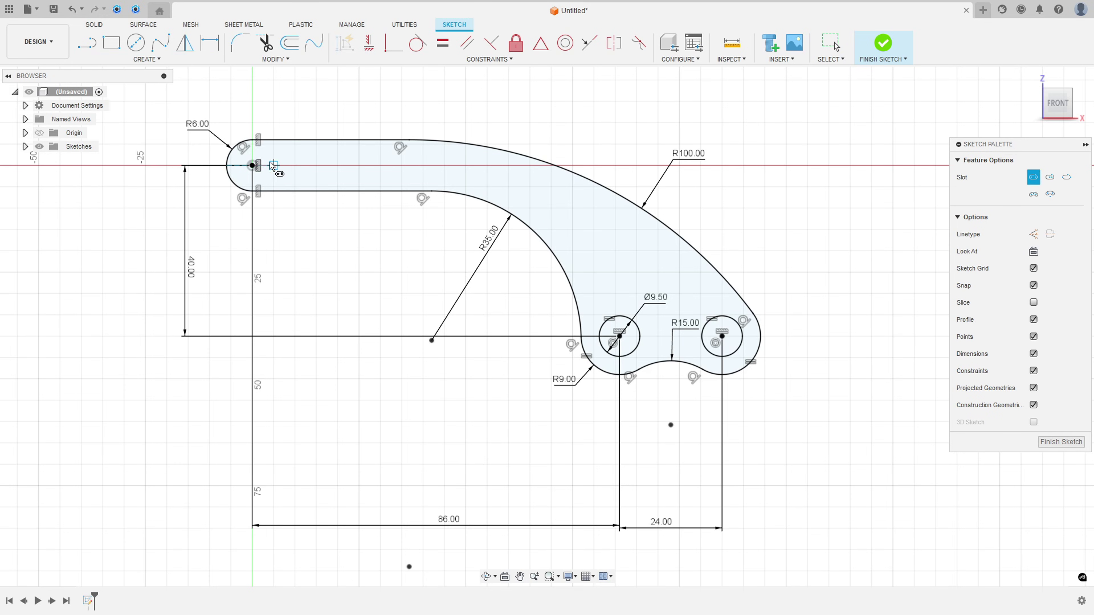
left_click(252, 165)
type("35")
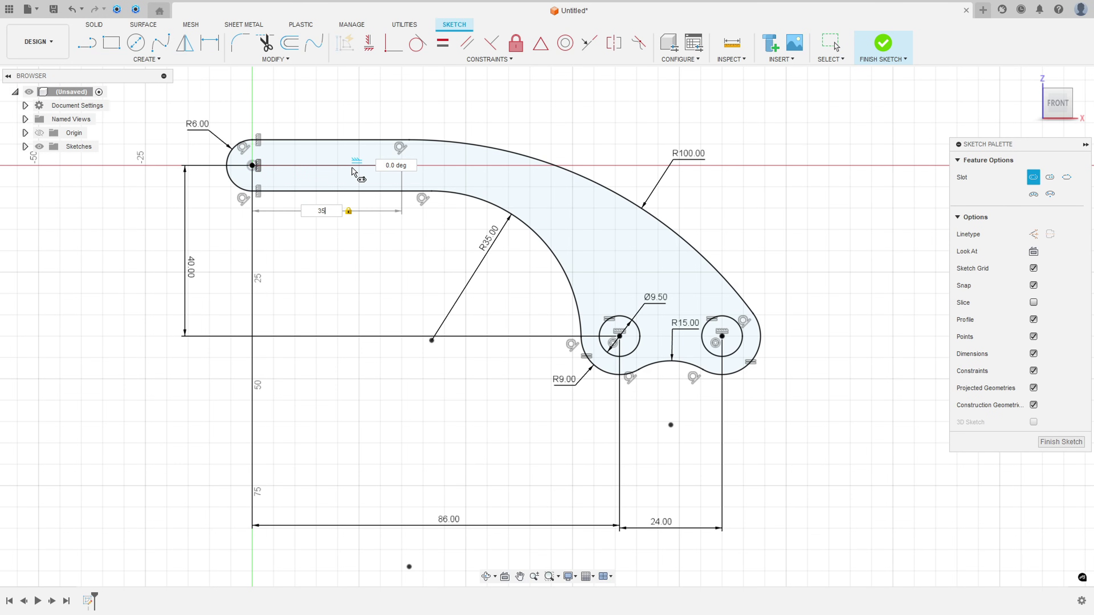
key("Return")
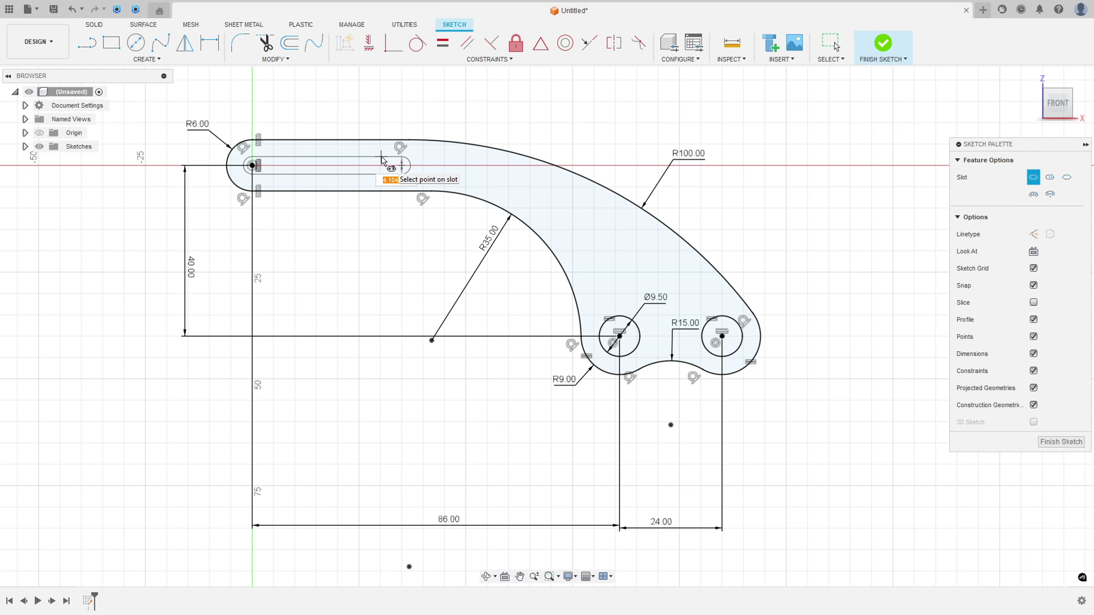
type("5")
key("Return")
key("Escape")
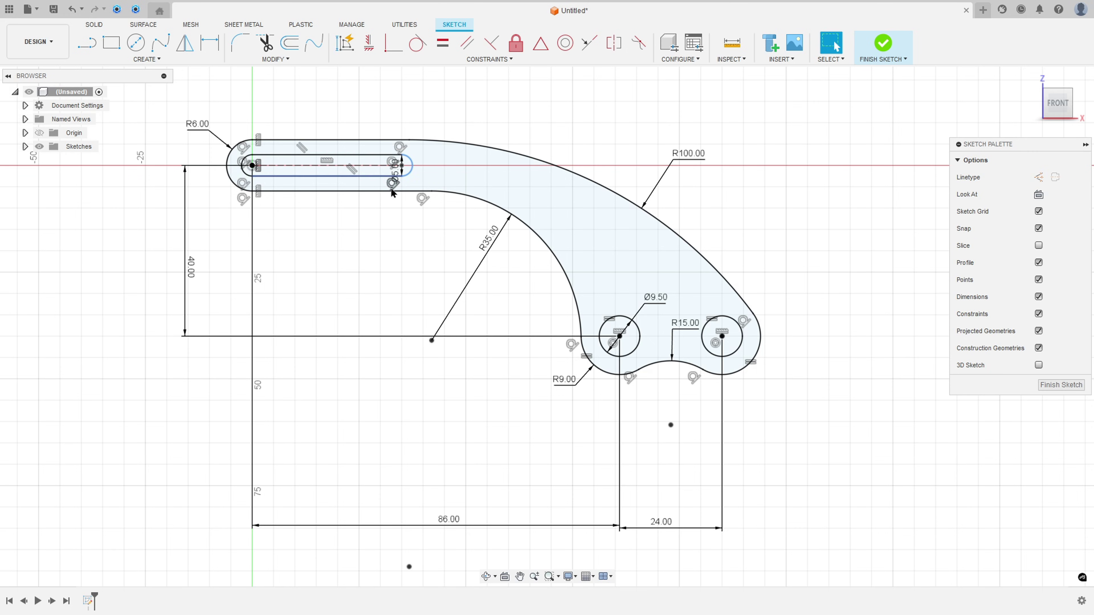
- Move the Ø5.00 label beside the slot and dimension the slot length at 35 mm
scroll(395, 185, "up", 3)
left_click_drag(411, 171, 471, 167)
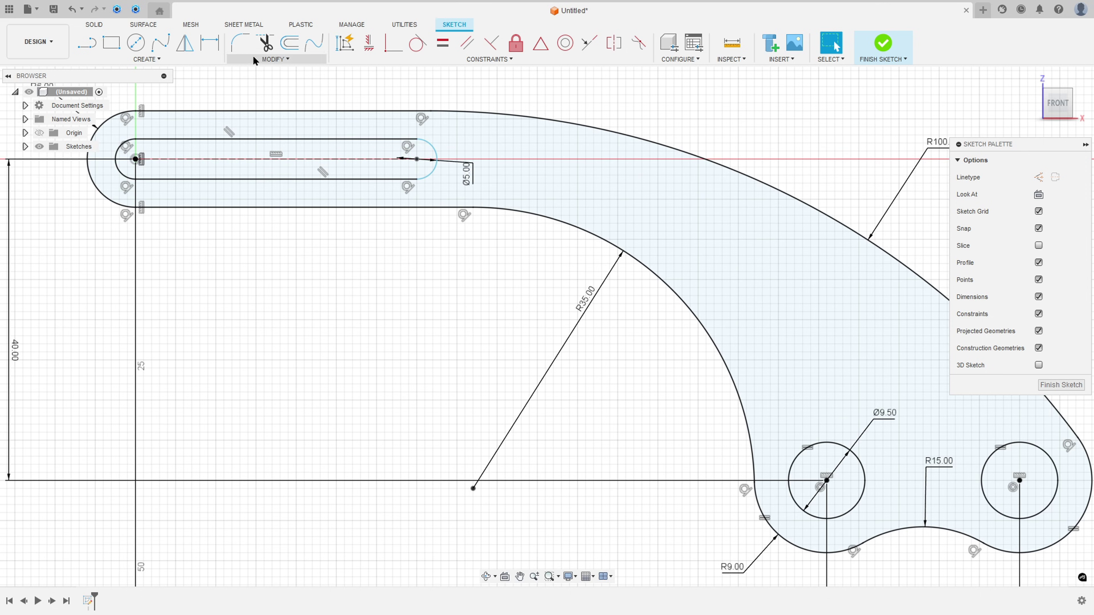
left_click(209, 42)
left_click(201, 164)
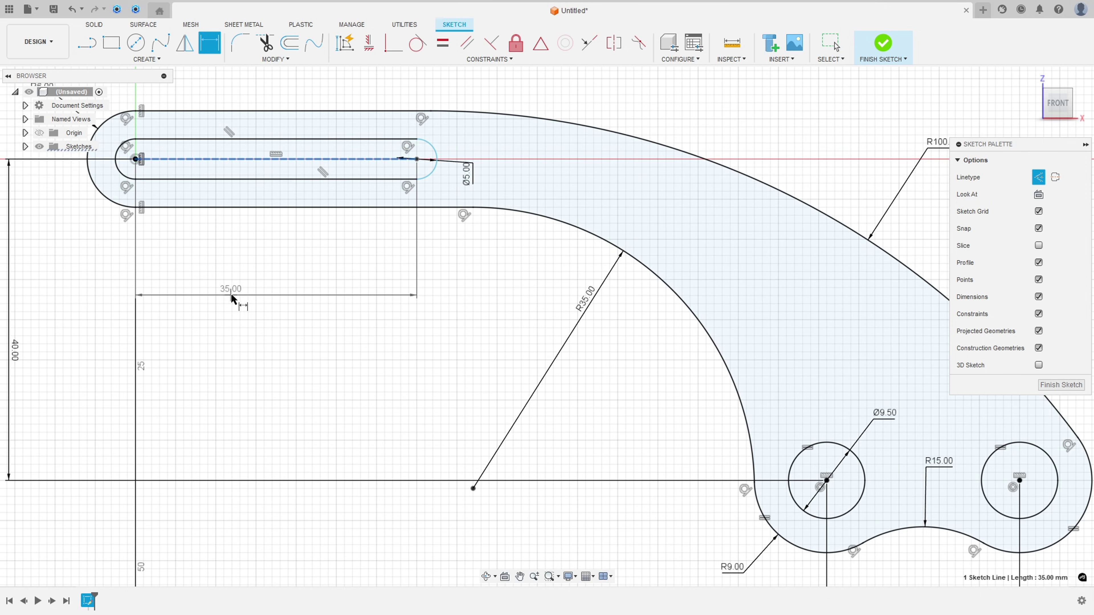
left_click(259, 294)
type("35")
key("Return")
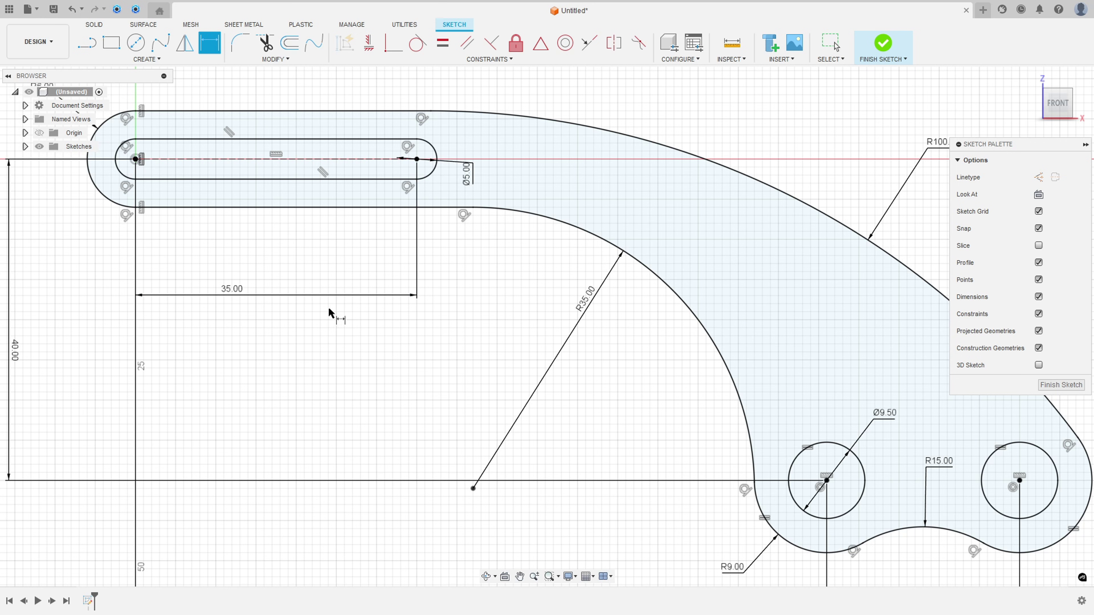
- Move the 86.00, 24.00 and Ø5.00 dimensions closer to the part
scroll(330, 310, "down", 3)
mouse_move(347, 361)
middle_mouse_down()
mouse_move(365, 222)
mouse_move(362, 237)
middle_mouse_up()
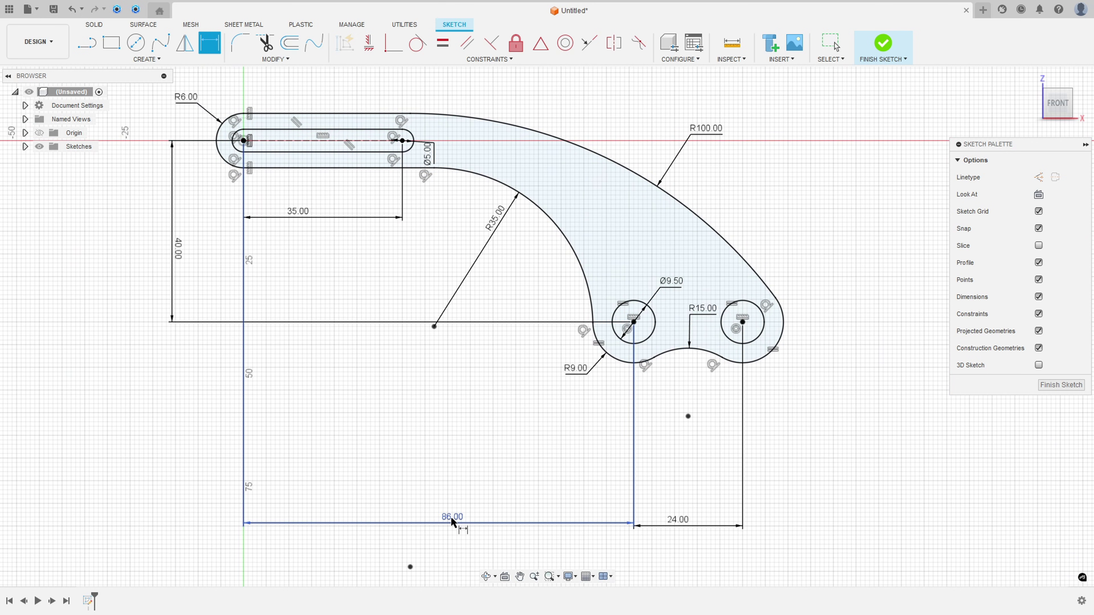
key("Escape")
left_click_drag(449, 519, 459, 411)
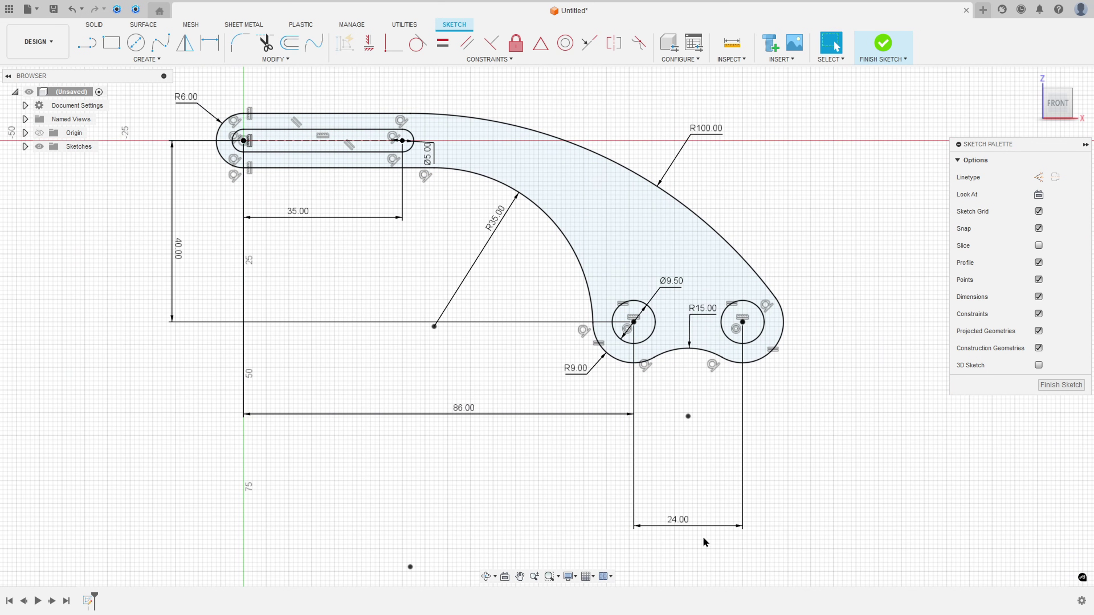
left_click_drag(682, 518, 687, 416)
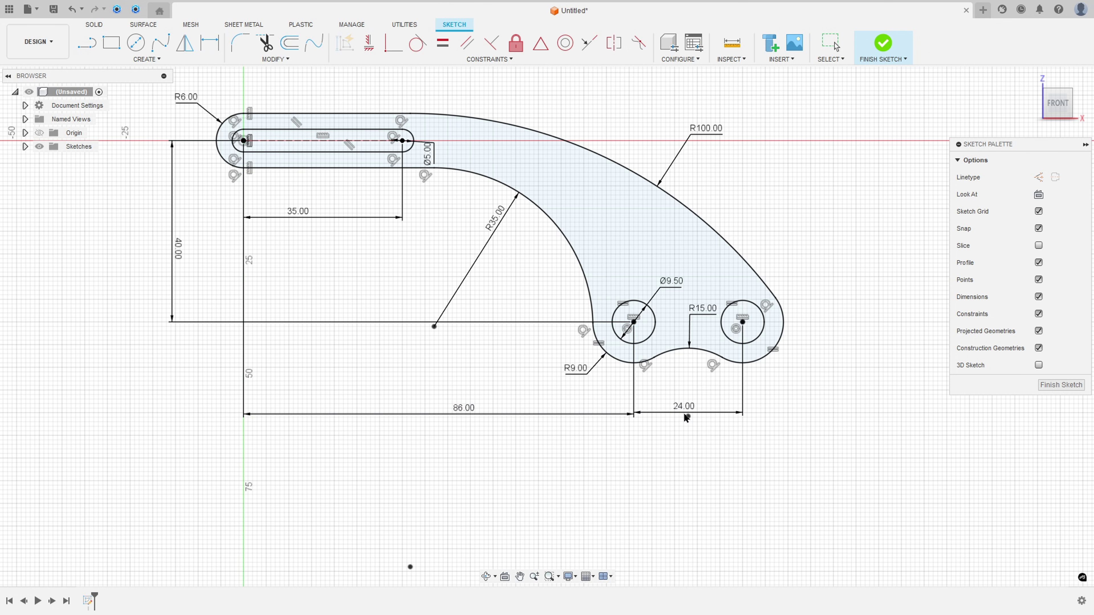
scroll(452, 290, "down", 2)
scroll(560, 380, "up", 5)
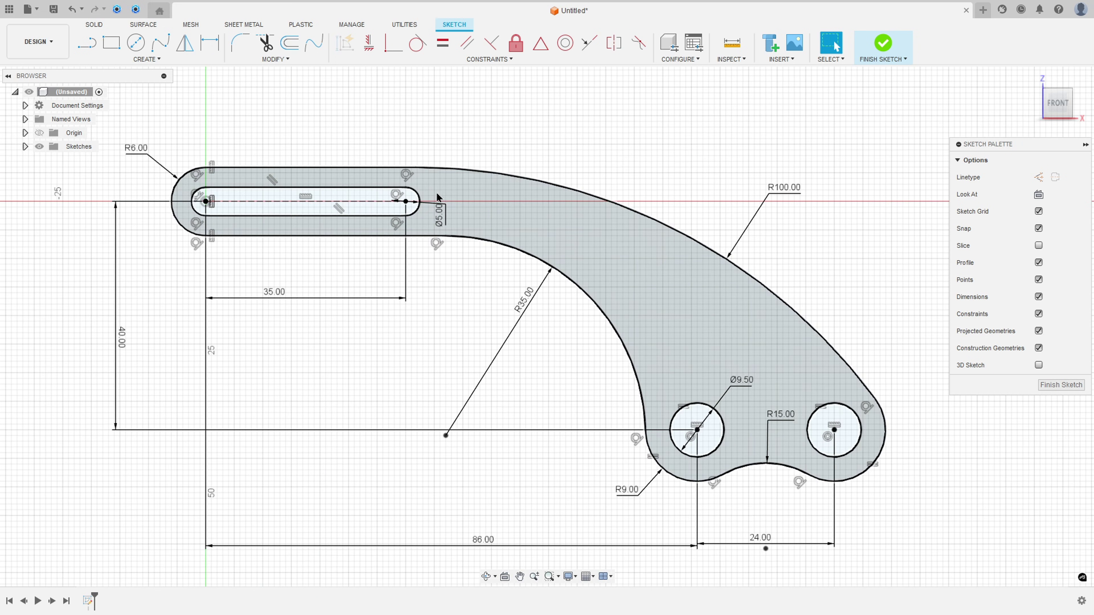
mouse_move(437, 197)
left_mouse_down()
mouse_move(420, 222)
mouse_move(347, 159)
mouse_move(453, 140)
left_mouse_up()
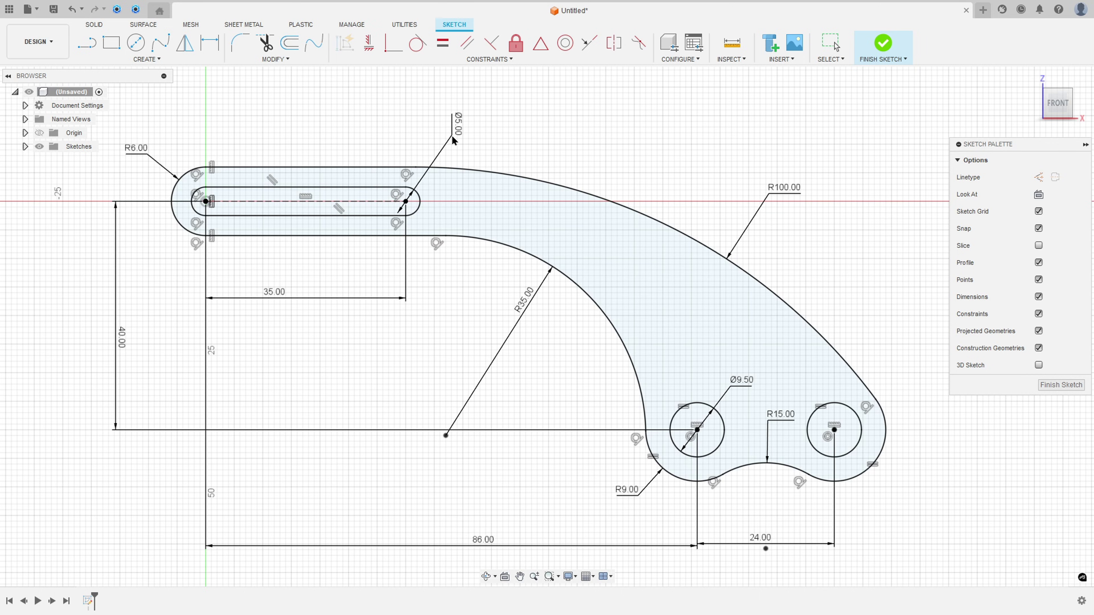
scroll(590, 291, "down", 1)
- Finish the sketch, return to the home view, and tick the 8 dimensions on the PDF
left_click(880, 48)
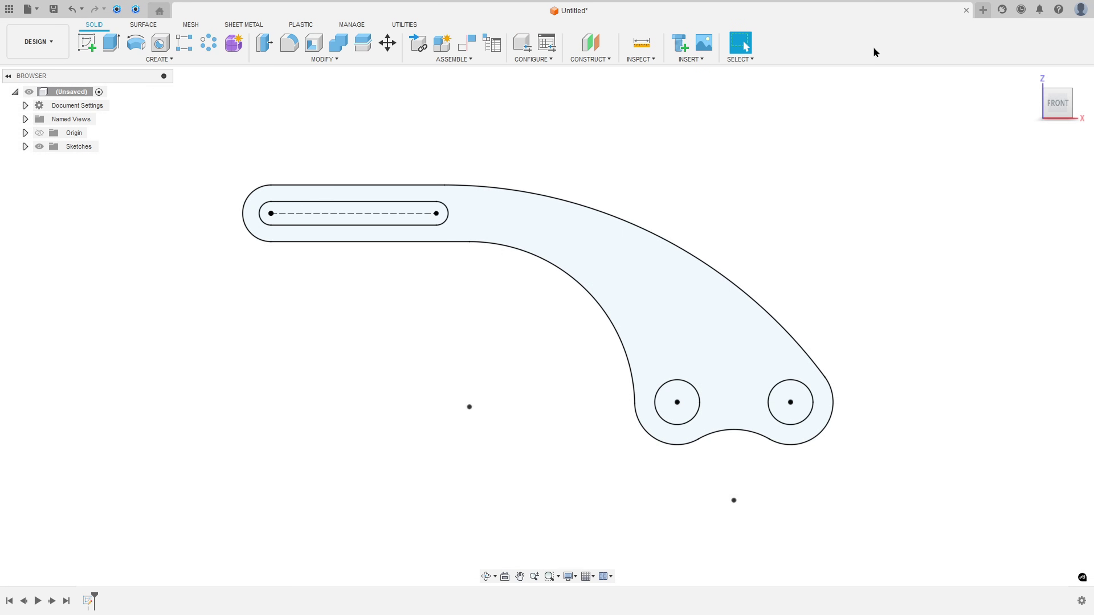
left_click(1031, 78)
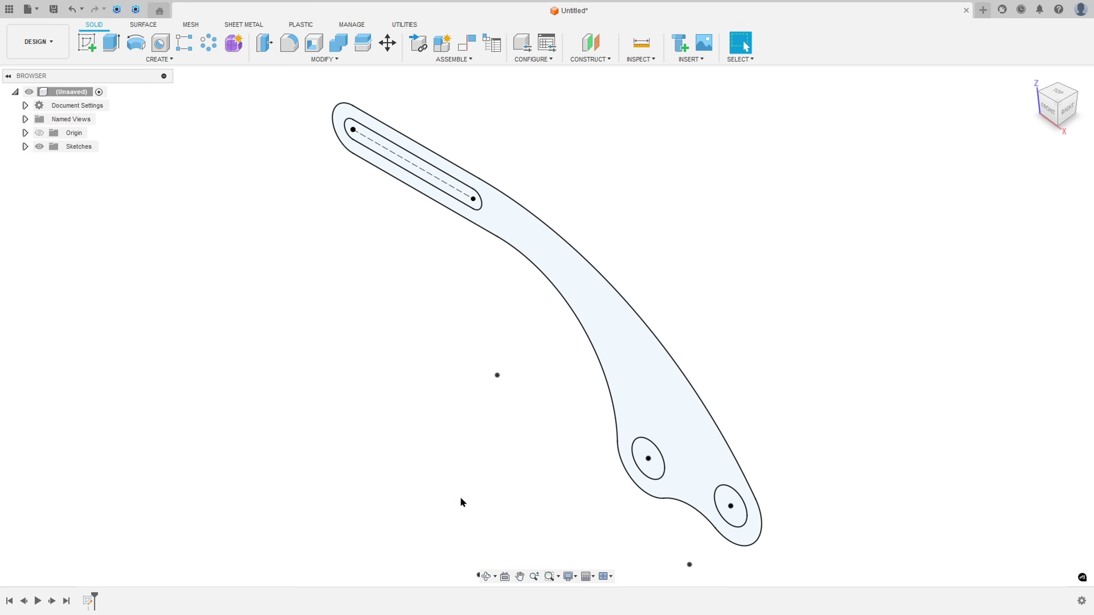
key("alt+Tab")
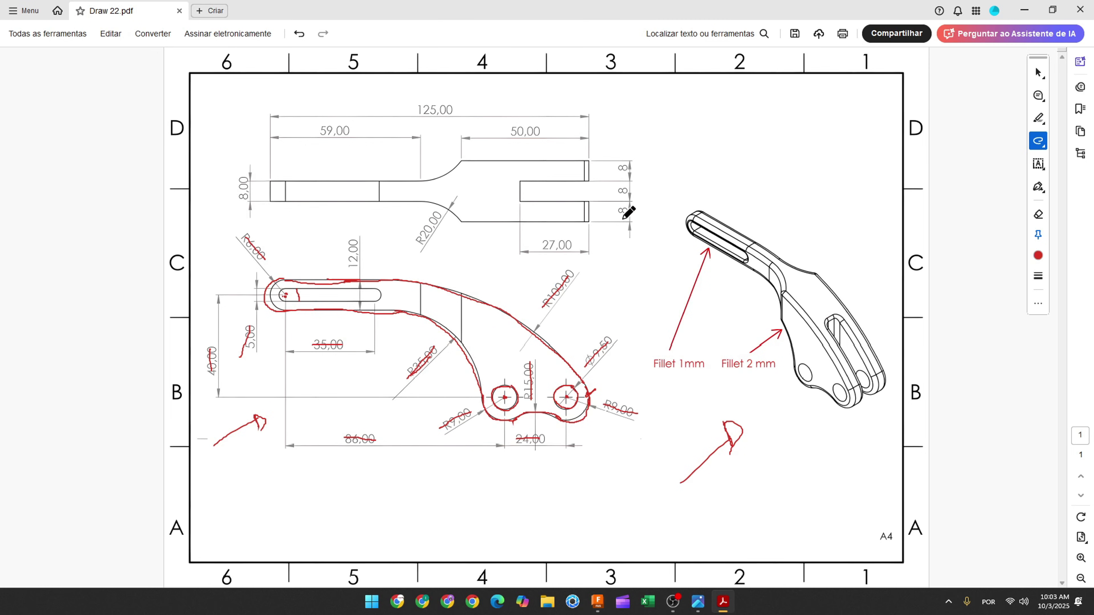
left_click_drag(625, 170, 625, 213)
key("alt+Tab")
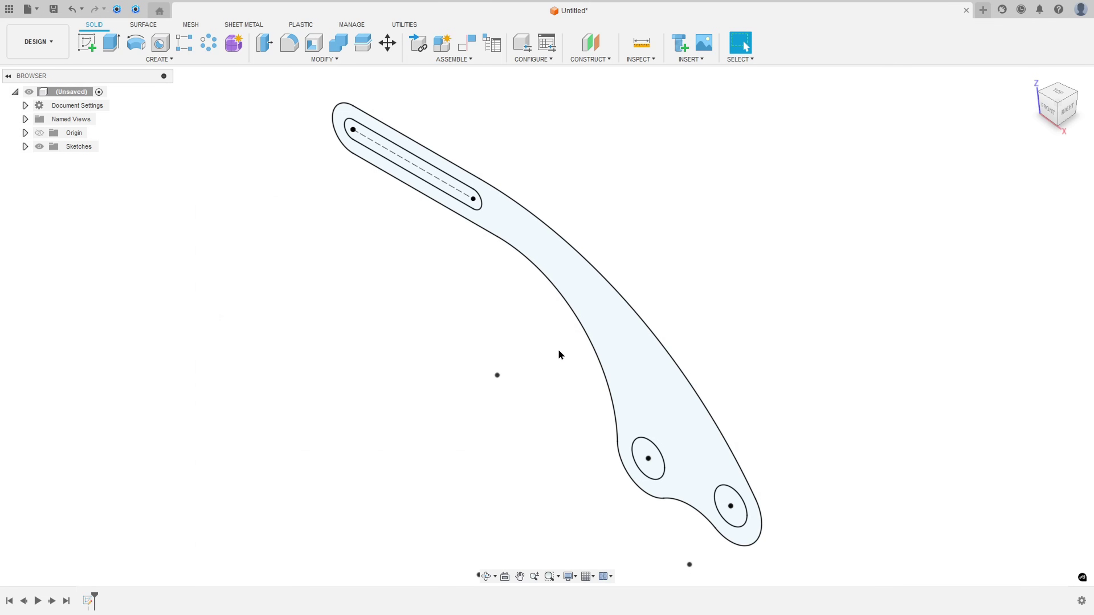
- Extrude the lever profile symmetrically, full-length measurement, 24 mm, as a new body
left_click(110, 44)
left_click(567, 258)
left_click(1029, 233)
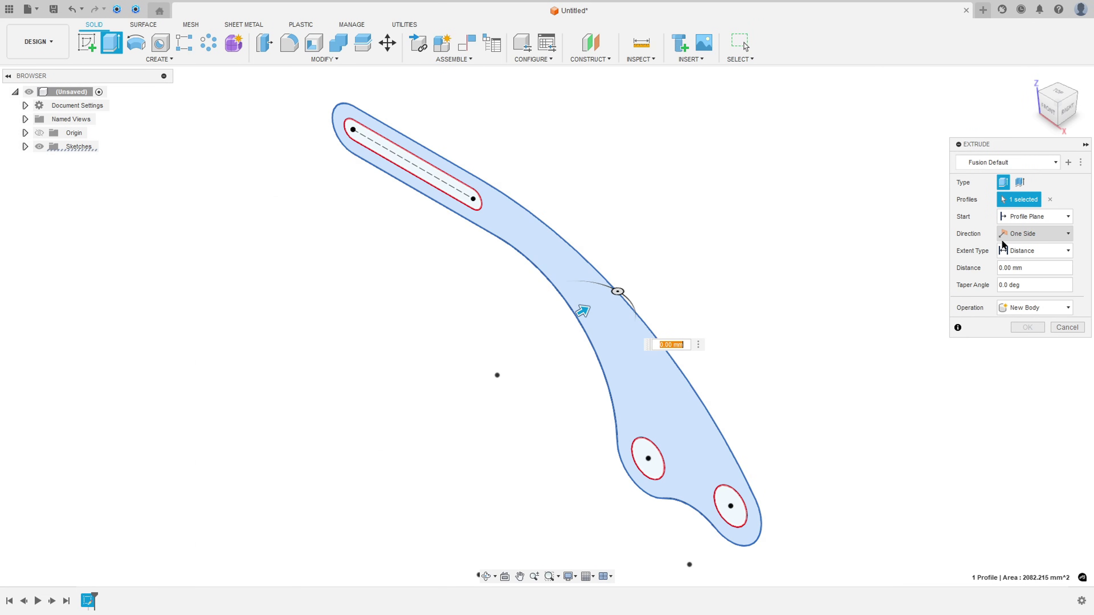
left_click(1025, 271)
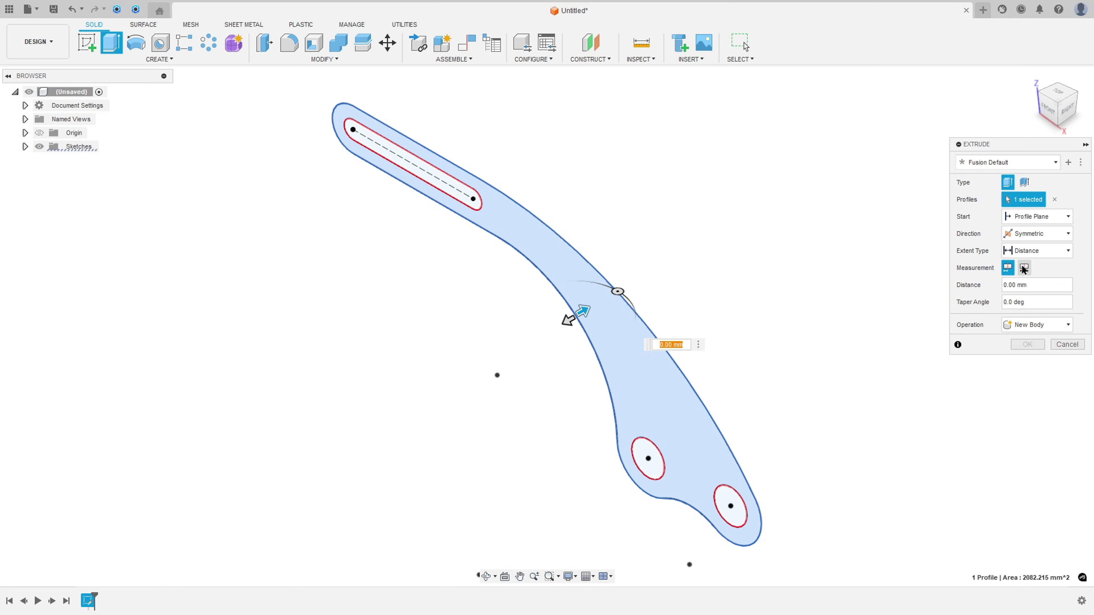
left_click(1023, 268)
left_click(1037, 285)
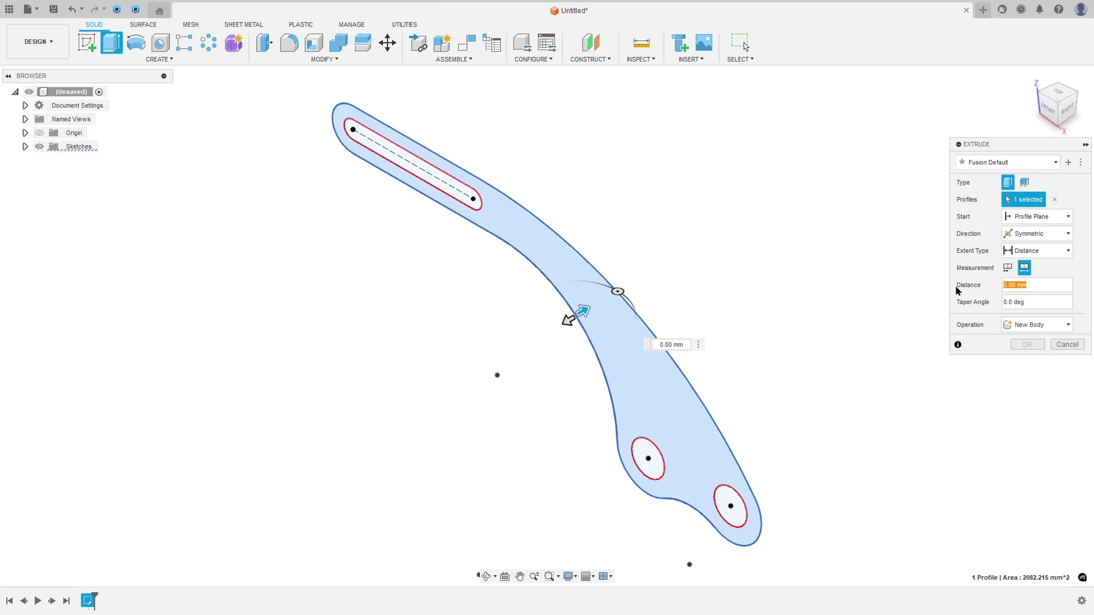
type("24")
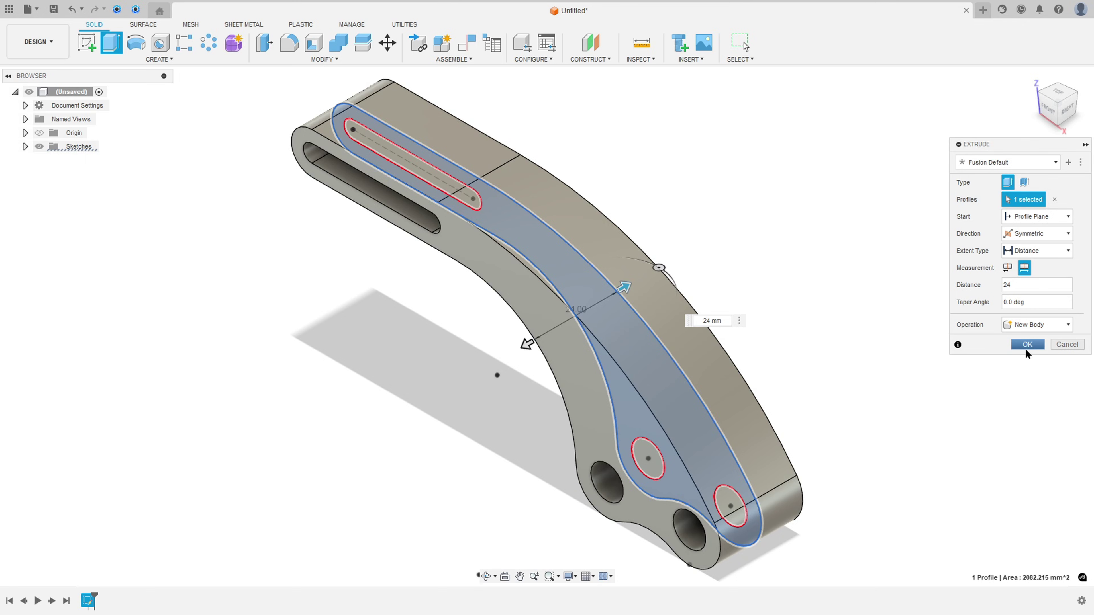
left_click(1027, 345)
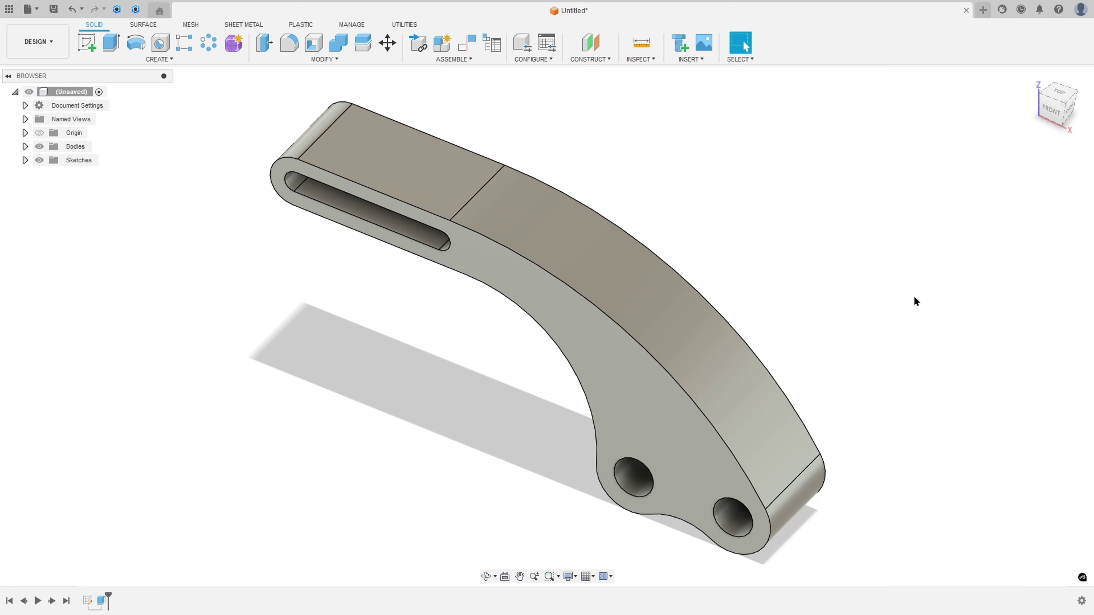
key("alt+Tab")
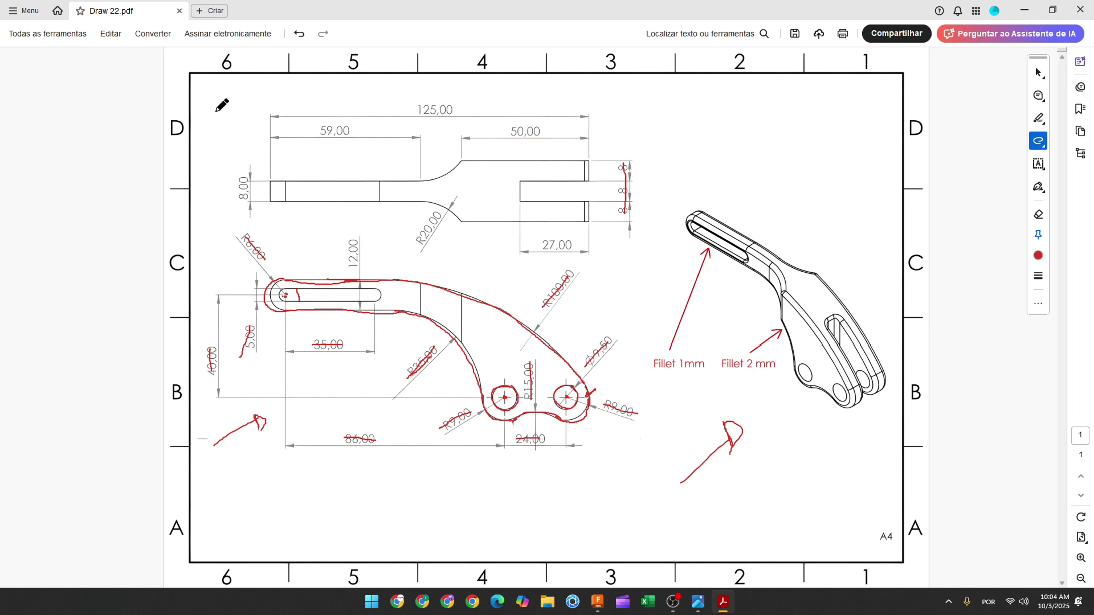
- Draw a red tick near the top-left corner of the Draw 22.pdf page
left_click_drag(214, 110, 225, 125)
- Start a sketch on the arm's top face and project the body's outline into it
left_click(597, 601)
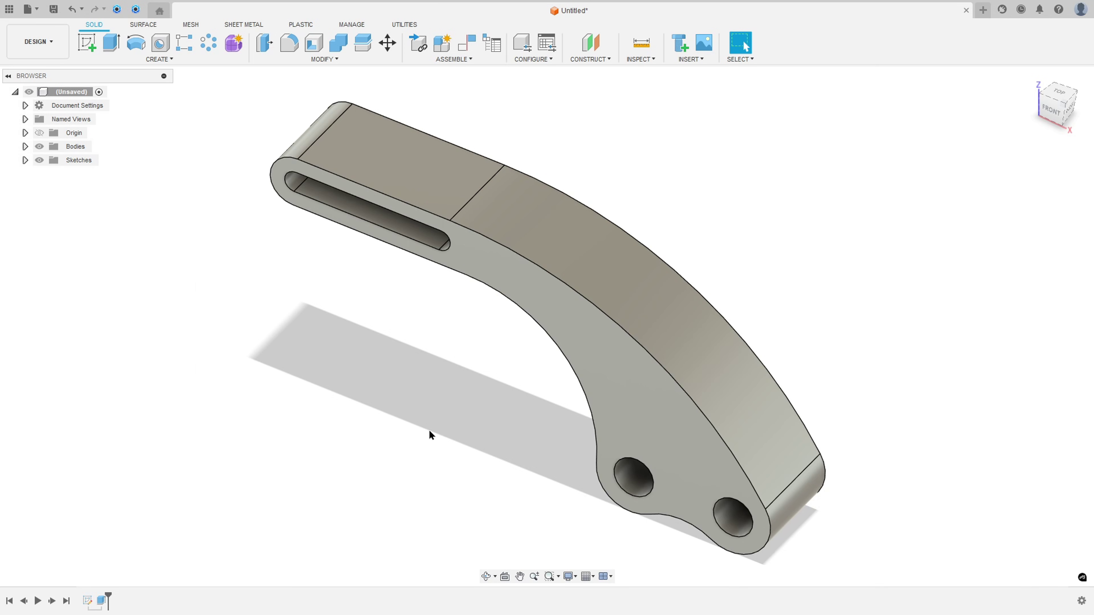
left_click(88, 43)
left_click(456, 175)
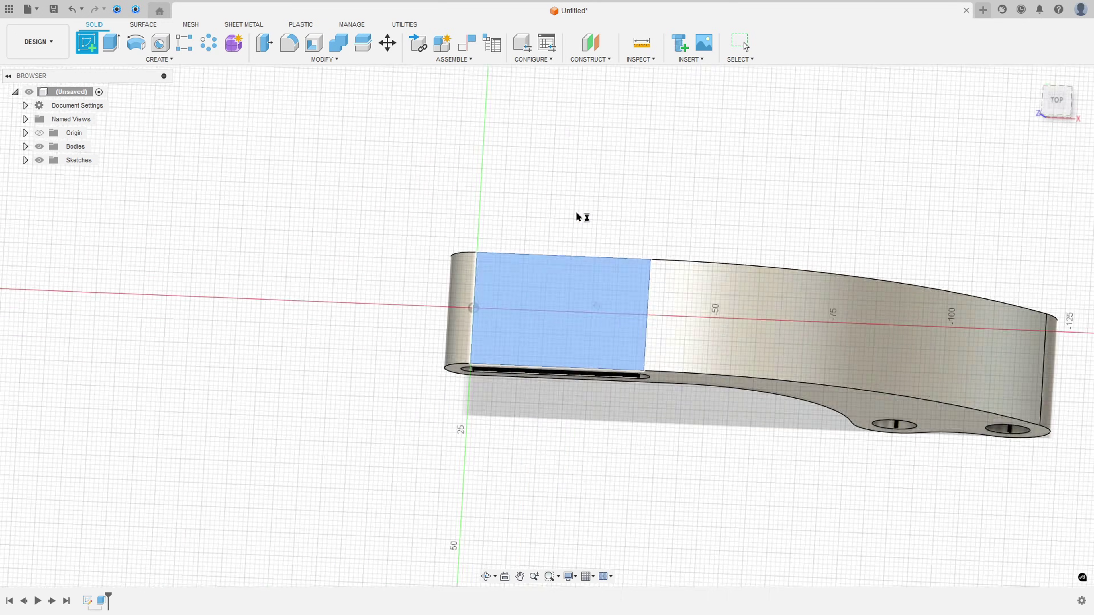
left_click(135, 60)
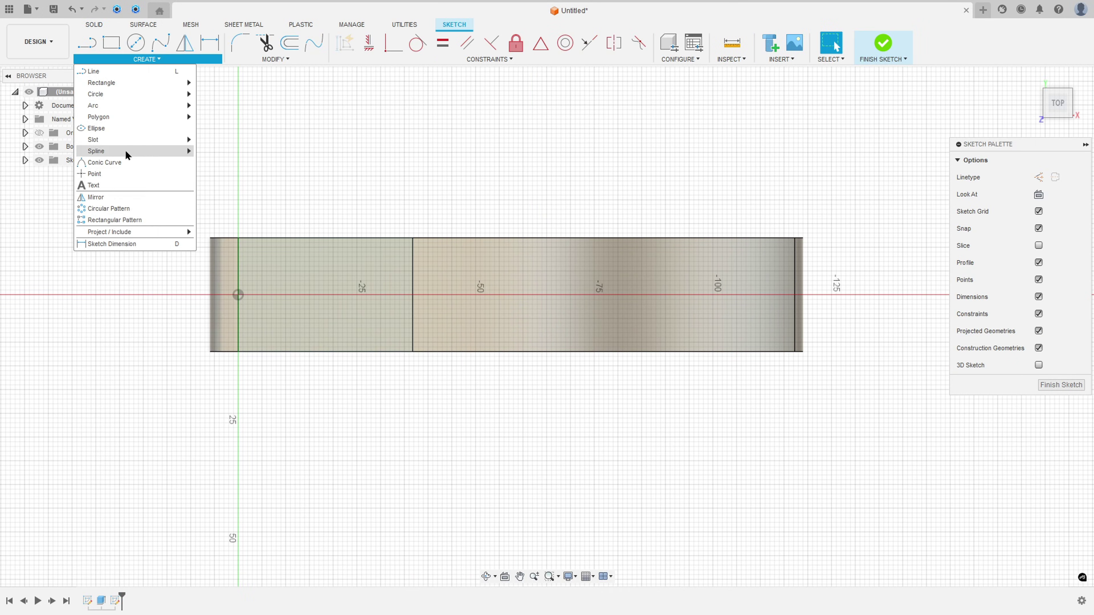
mouse_move(145, 231)
left_click(216, 232)
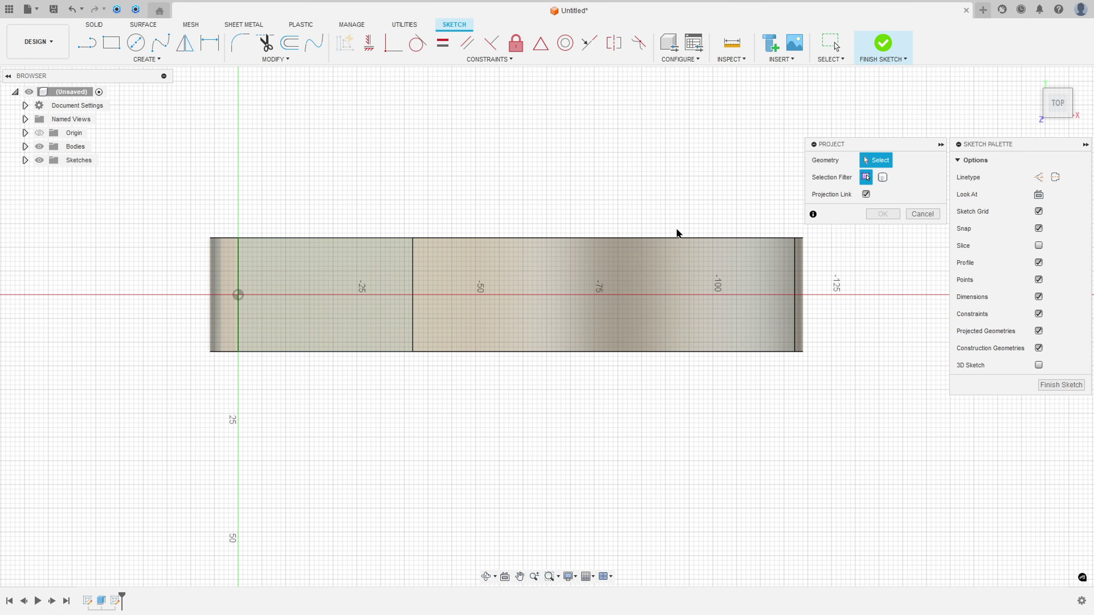
left_click(882, 177)
left_click(708, 274)
left_click(881, 215)
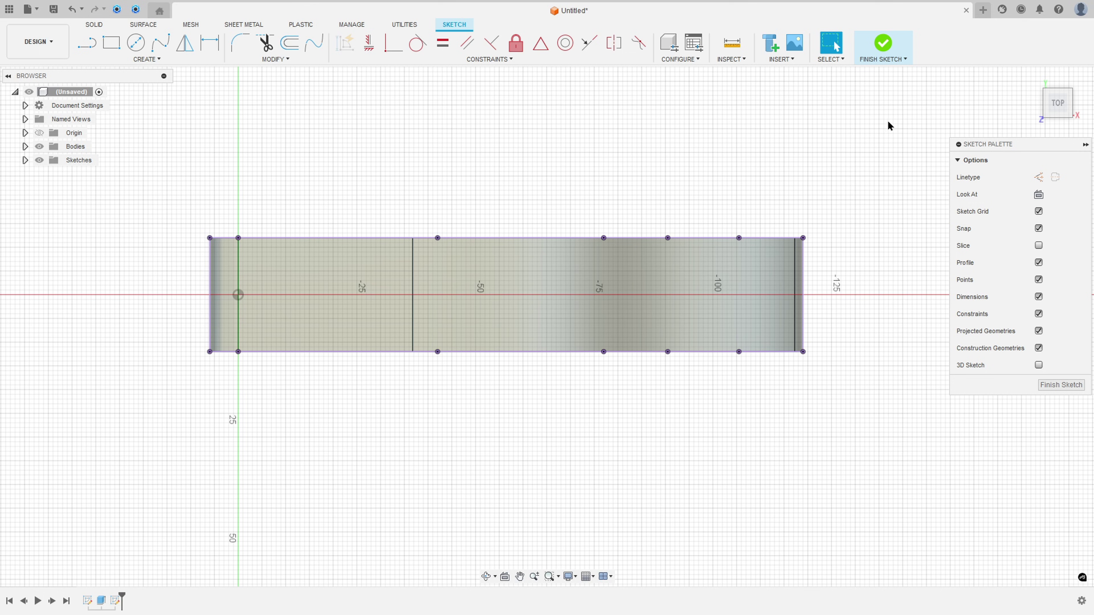
- Switch to the Top view and hide Body1 so only the sketch shows
left_click(1032, 79)
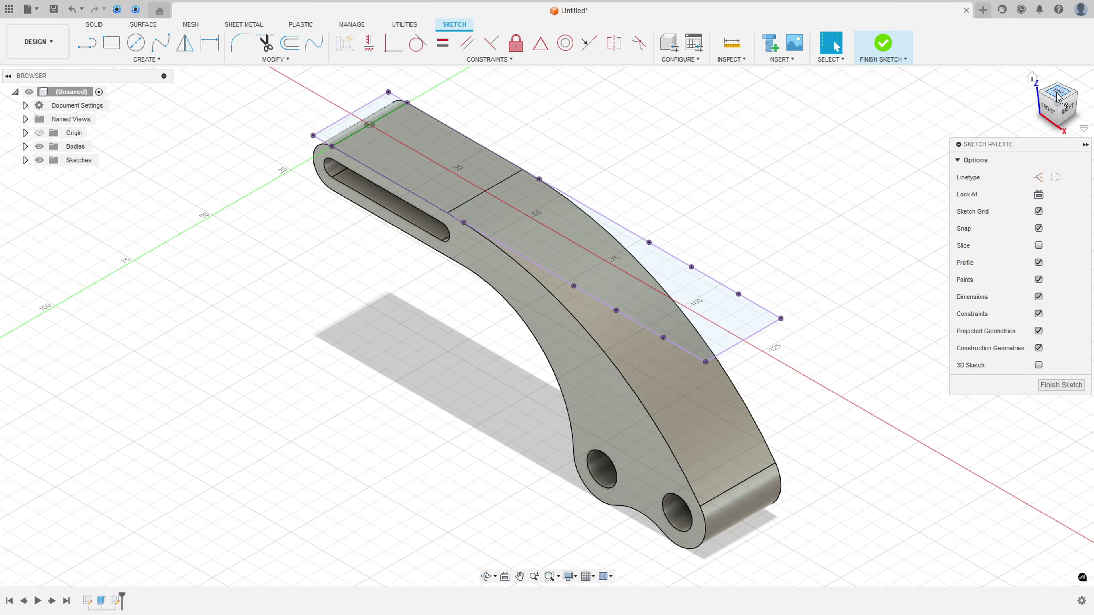
left_click(1057, 96)
left_click(25, 146)
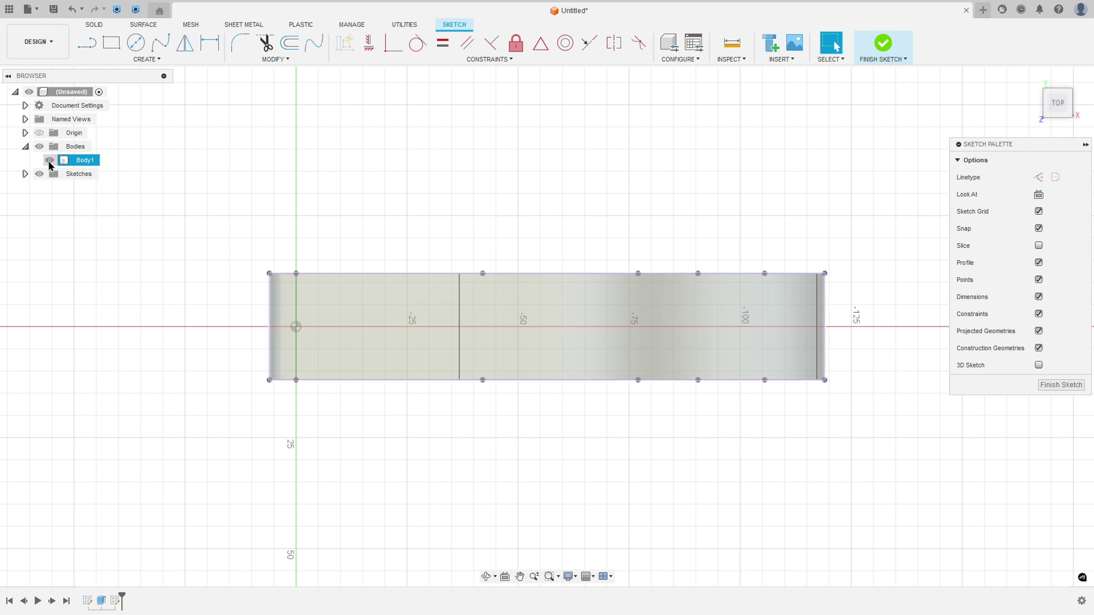
left_click(49, 160)
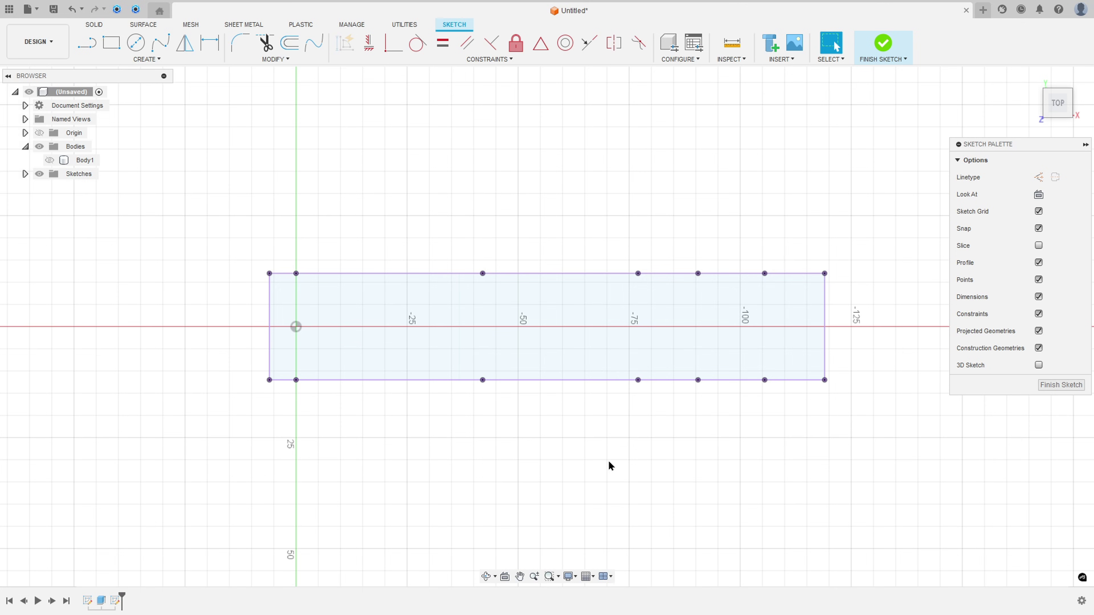
key("alt+Tab")
- Trace the top view's upper edge, fillets and lower R20 edge in red; strike 59,00 and 8,00
left_click_drag(271, 180, 424, 180)
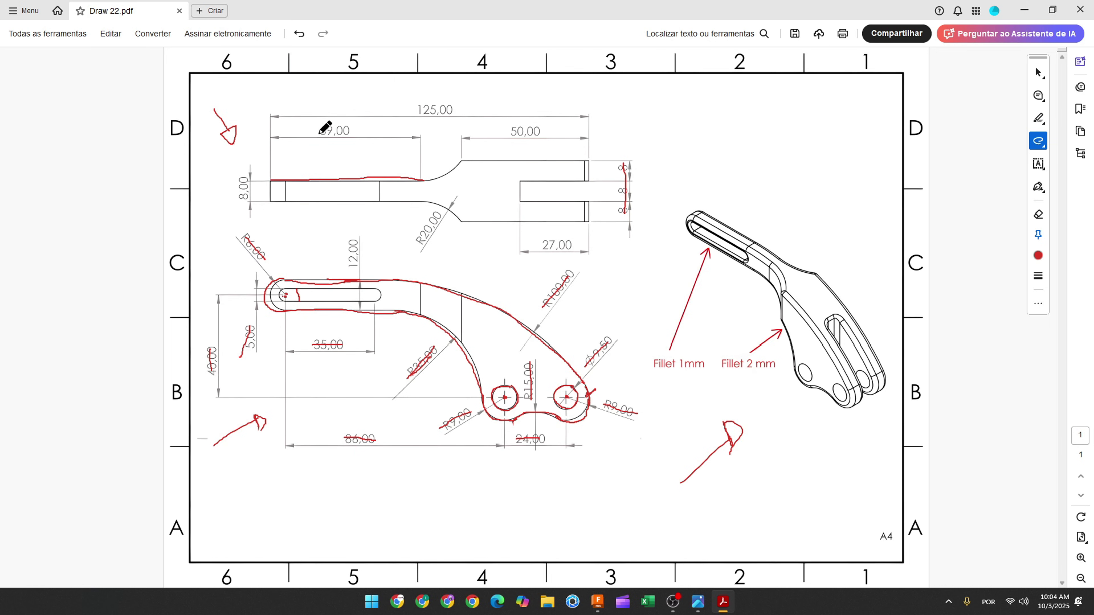
left_click_drag(328, 131, 354, 129)
left_click_drag(459, 162, 463, 160)
mouse_move(281, 201)
left_mouse_down()
mouse_move(417, 204)
mouse_move(457, 224)
left_mouse_up()
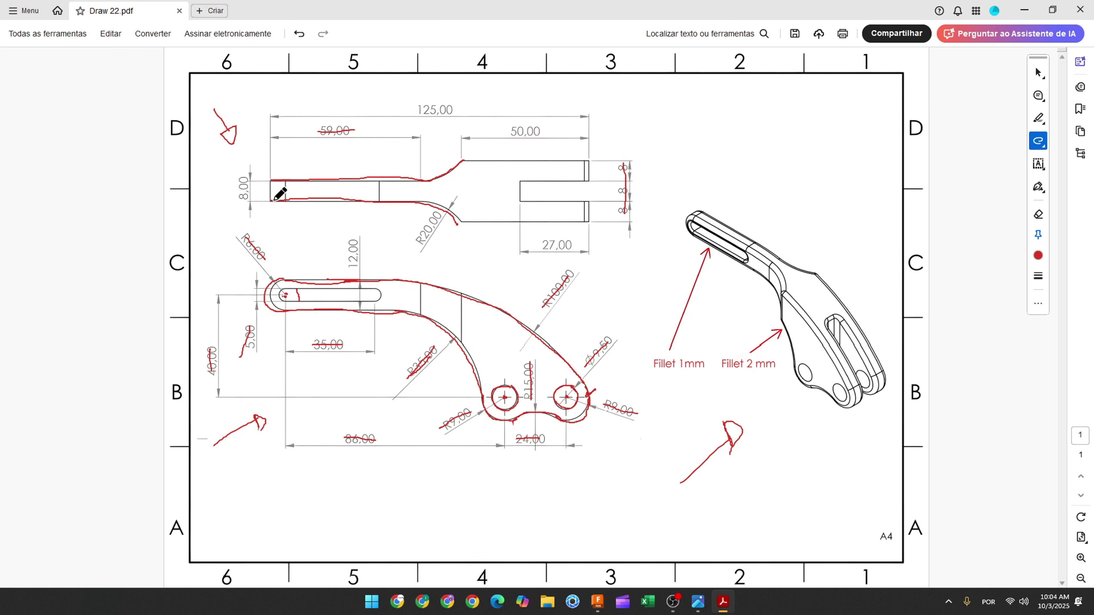
left_click_drag(274, 200, 303, 204)
left_click_drag(243, 180, 248, 198)
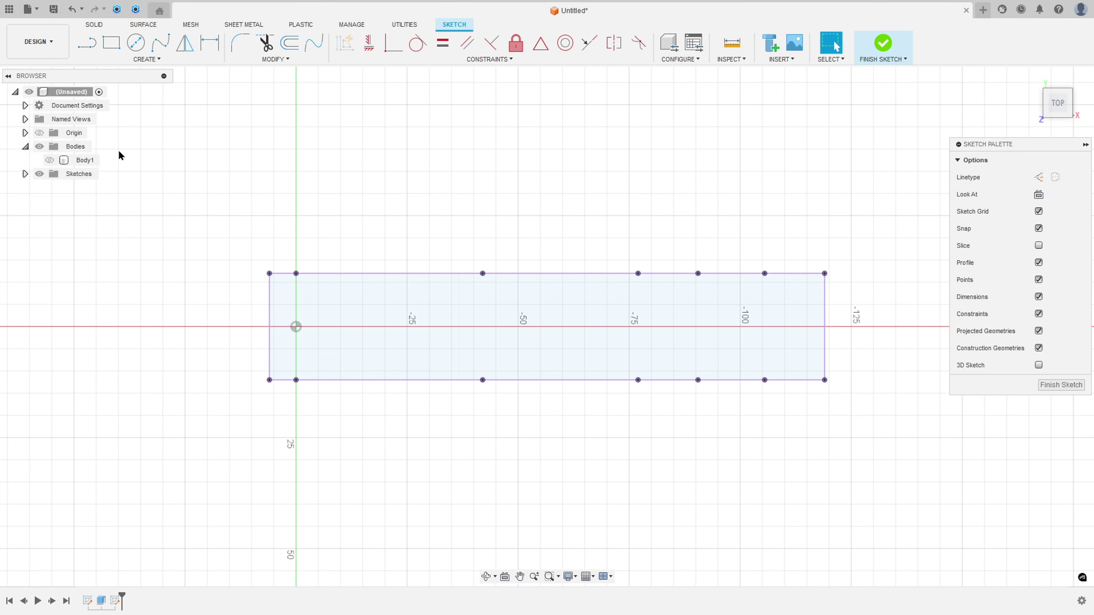
- Draw upper and lower 59 mm lines from the left edge, each ending in a tangent arc
key("l")
left_click(269, 311)
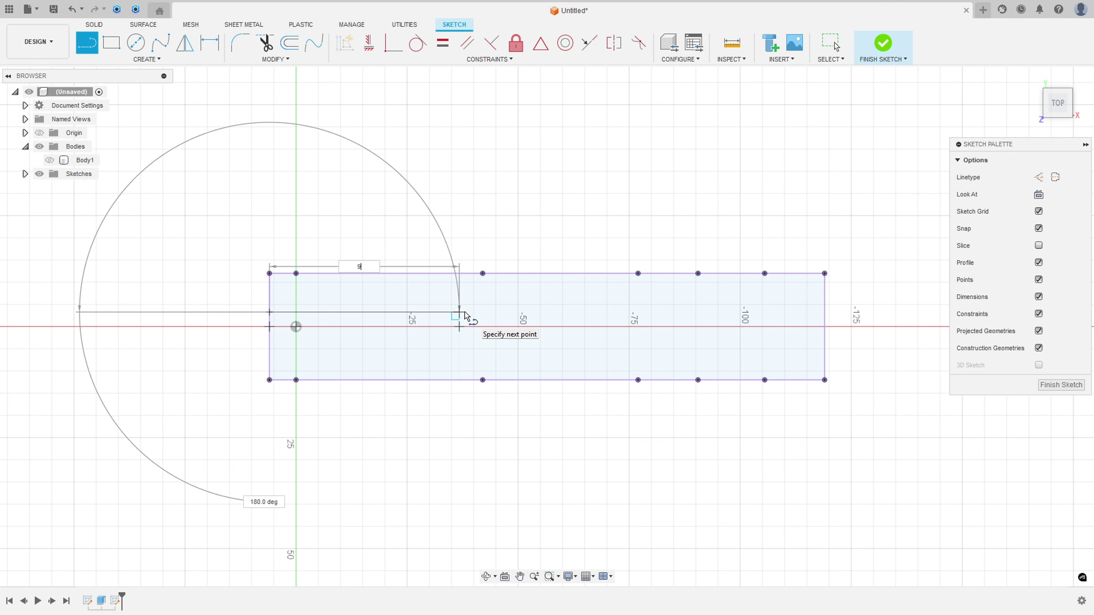
type("9")
key("BackSpace")
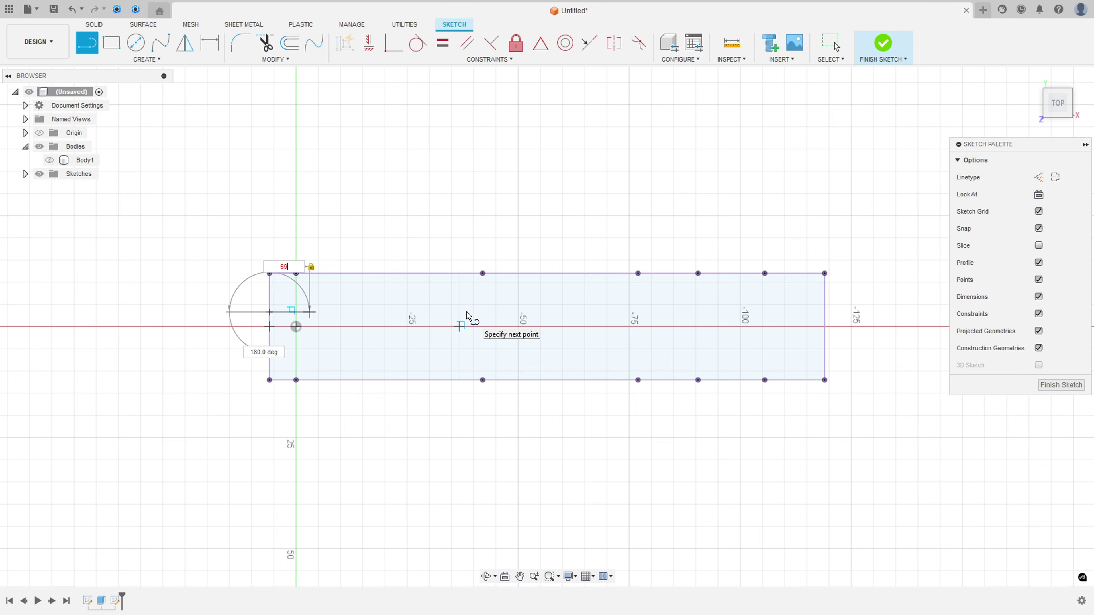
key("Return")
left_click_drag(536, 311, 600, 274)
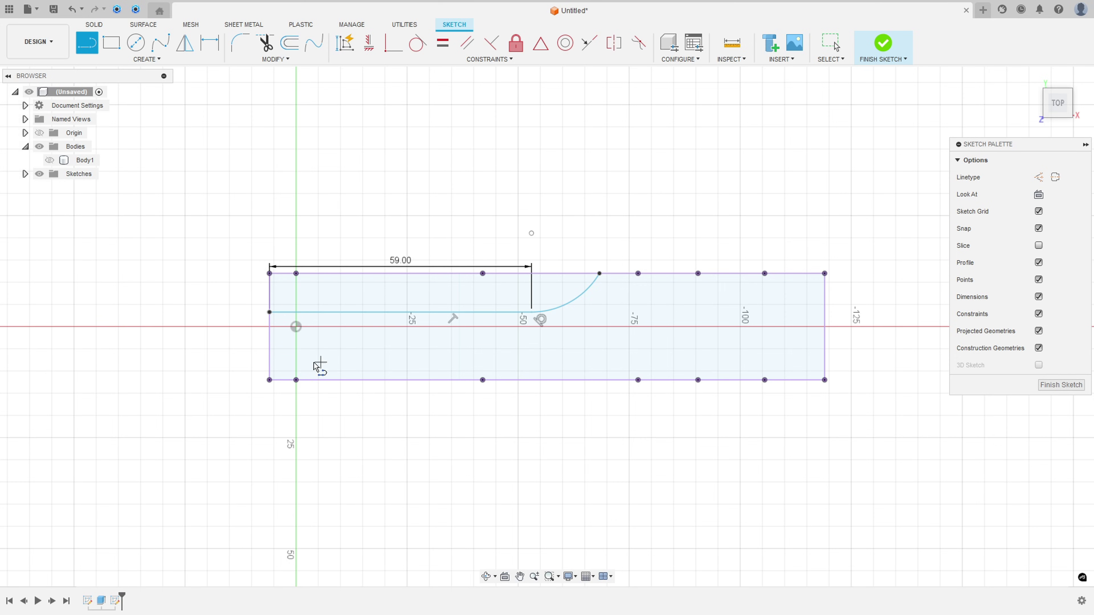
left_click(269, 347)
left_click_drag(532, 347, 600, 380)
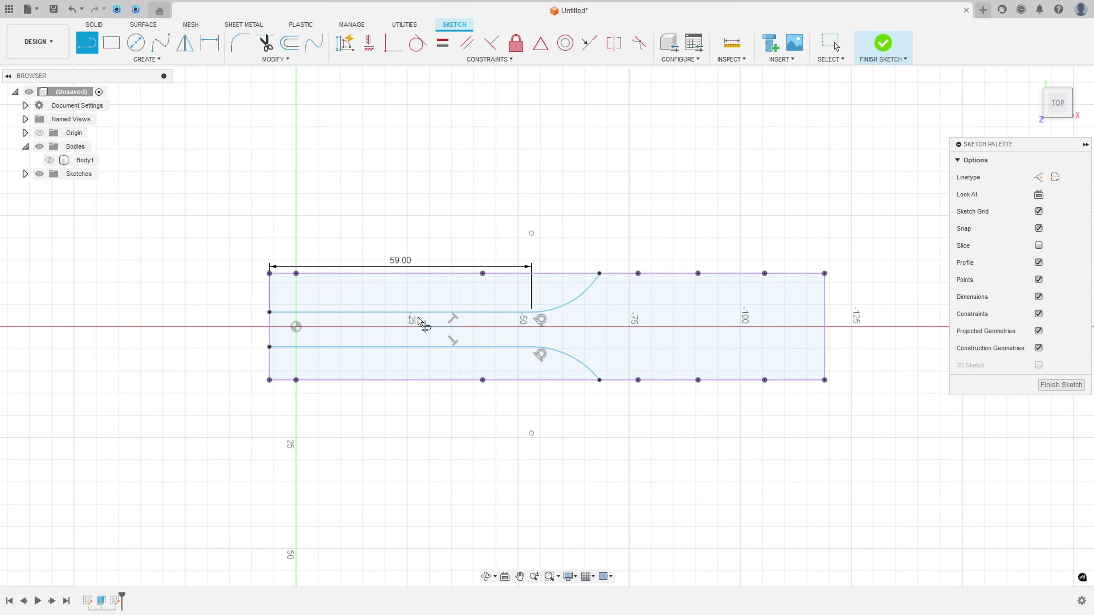
key("Escape")
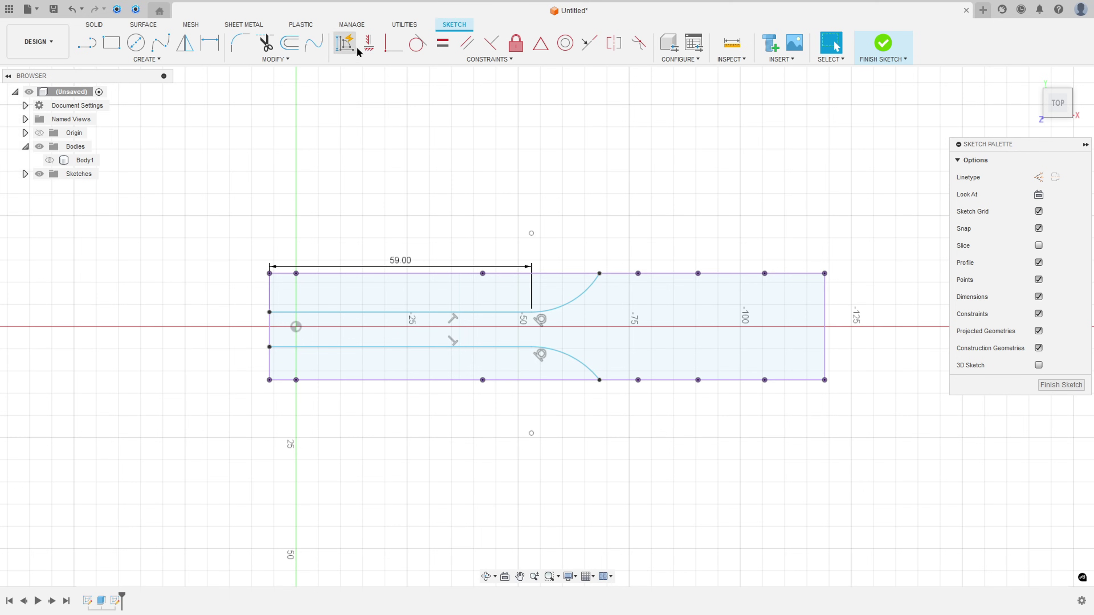
- Align the two line ends and the two arc ends vertically
left_click(369, 43)
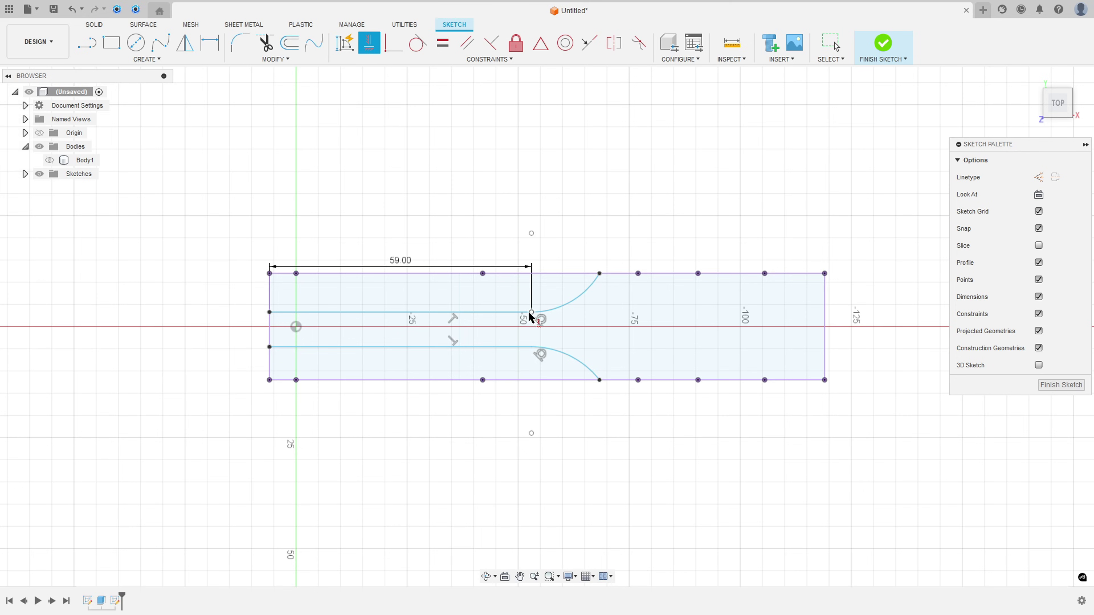
left_click(531, 311)
left_click(531, 348)
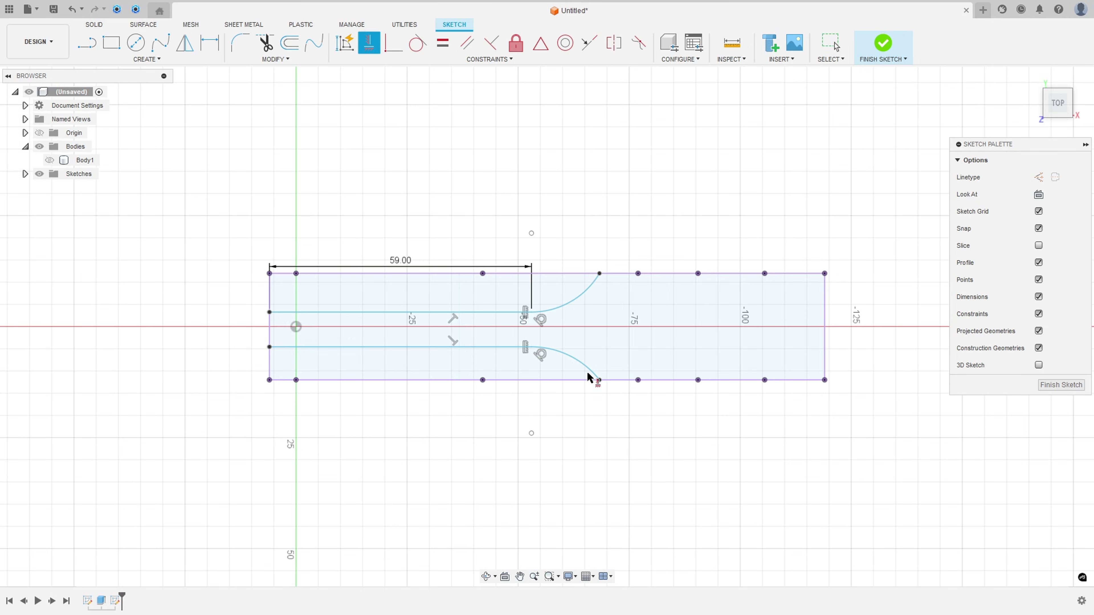
left_click(600, 379)
left_click(598, 274)
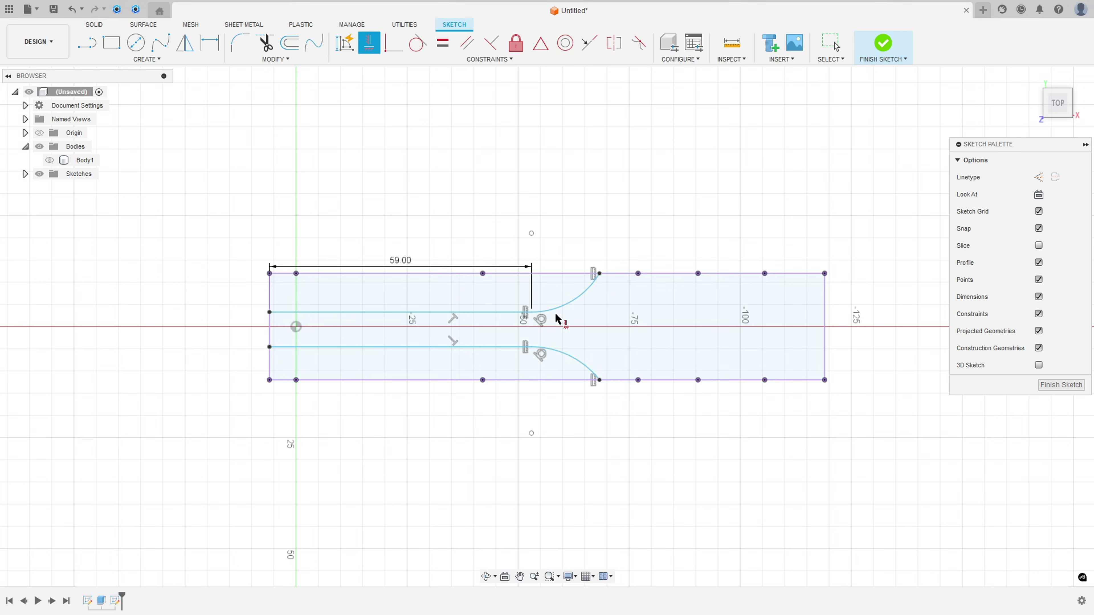
- Dimension the lines 8 mm apart and the upper line 4 mm from the origin
left_click(210, 43)
left_click(329, 313)
left_click(335, 347)
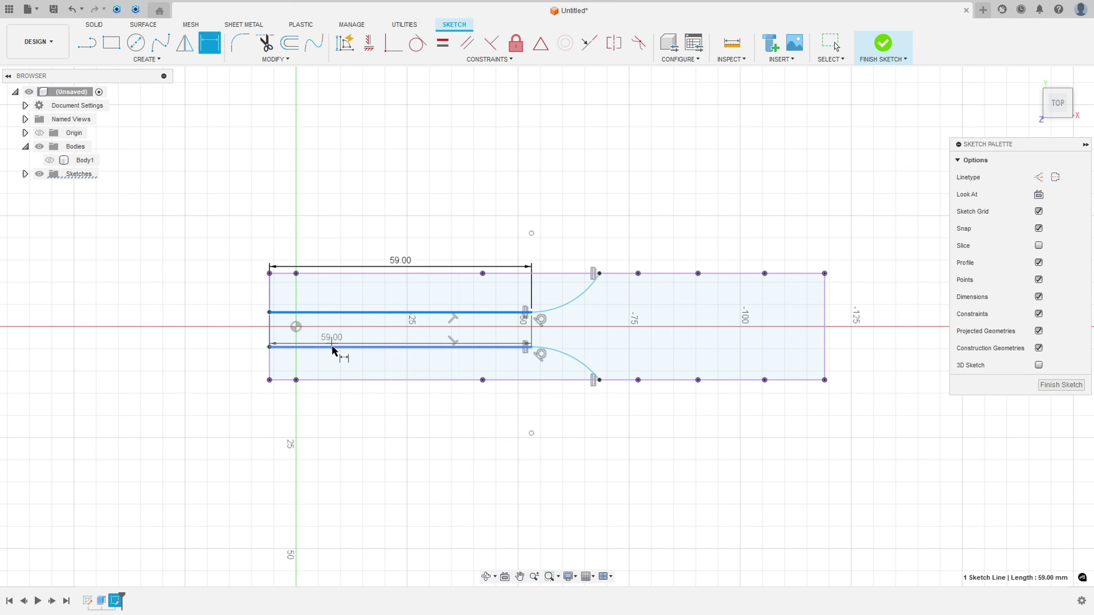
left_click(209, 331)
key("Return")
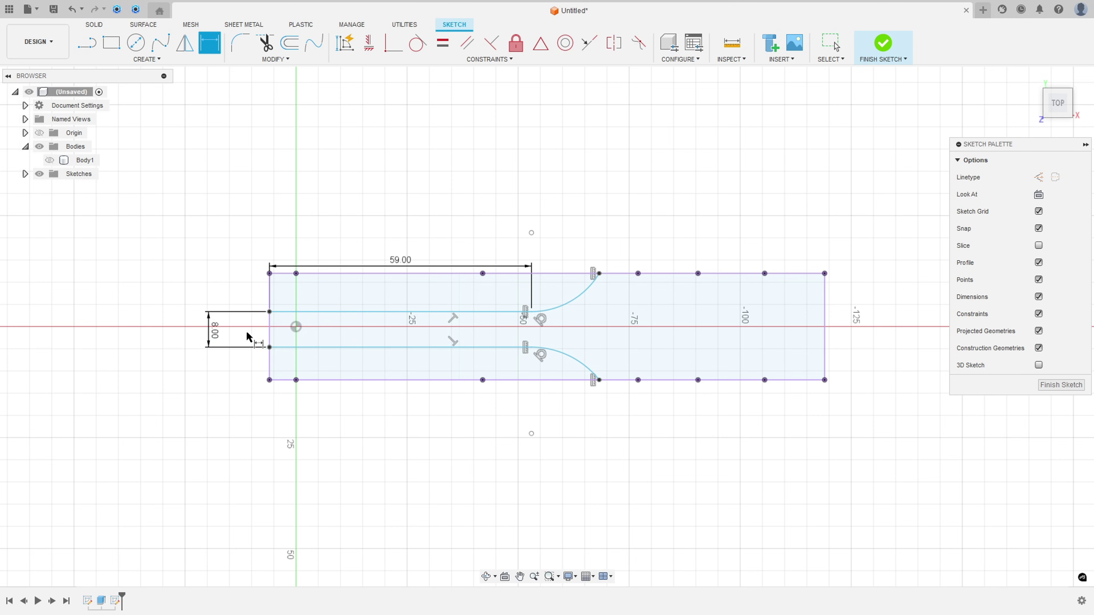
left_click(294, 312)
left_click(295, 327)
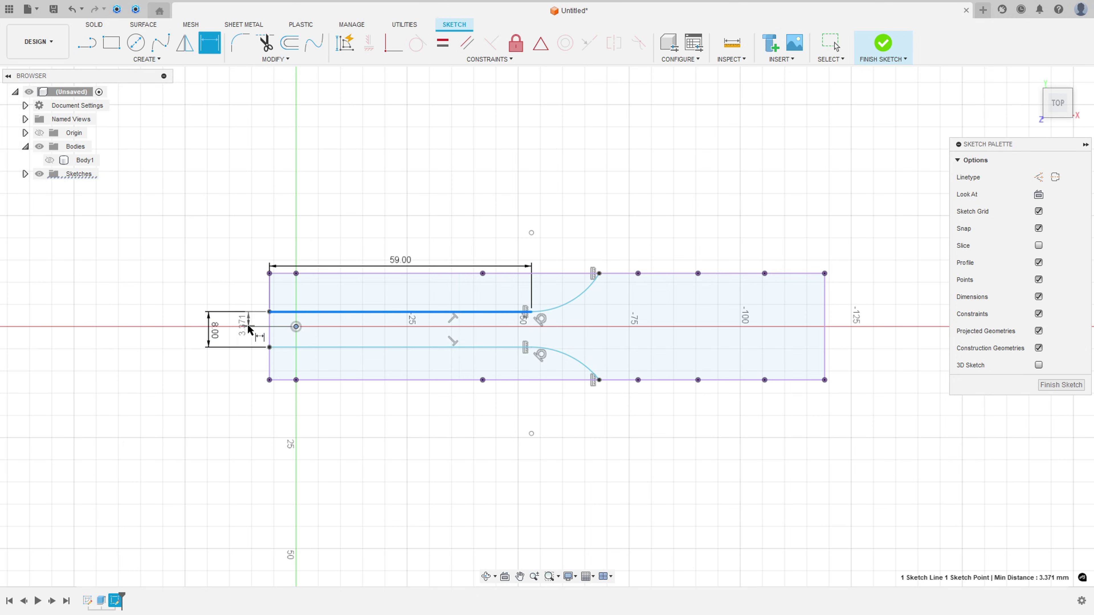
left_click(242, 326)
key("Return")
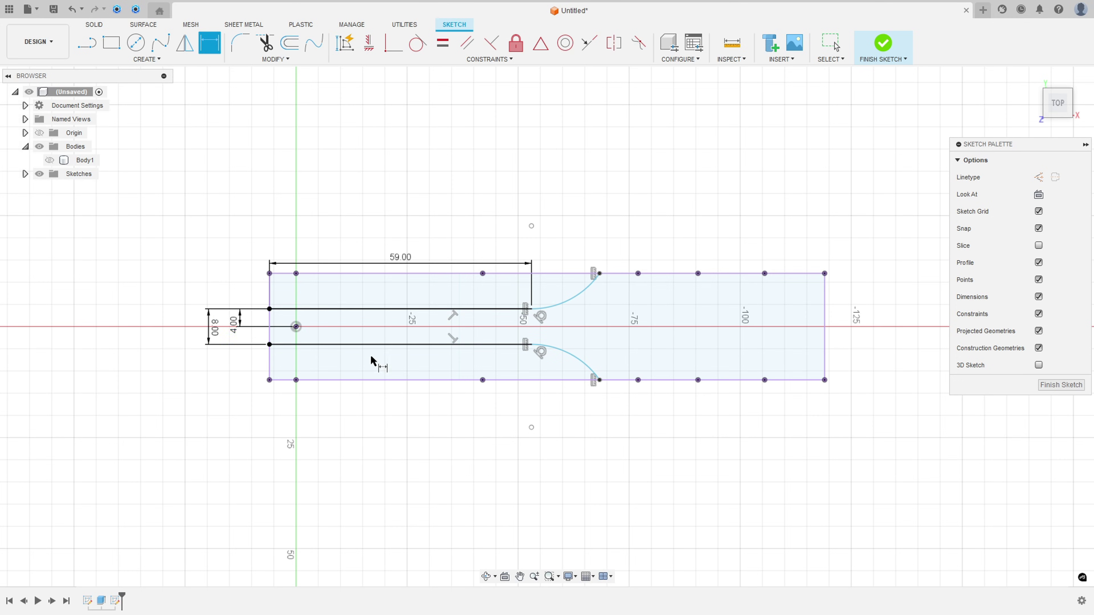
key("alt+Tab")
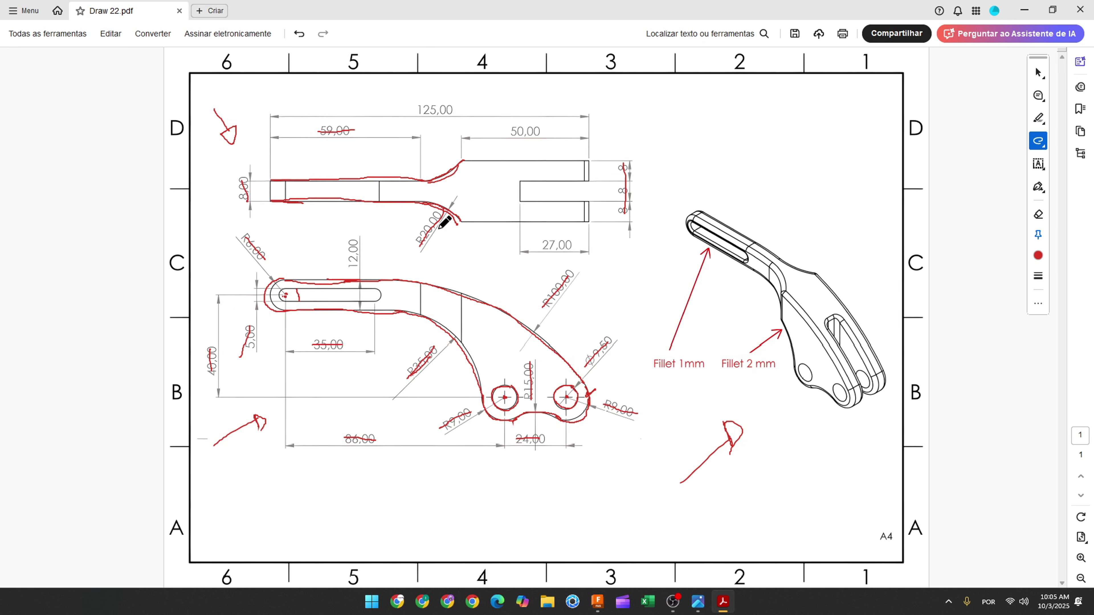
- Dimension the lower arc to a 20 mm radius
key("alt+Tab")
left_click(560, 358)
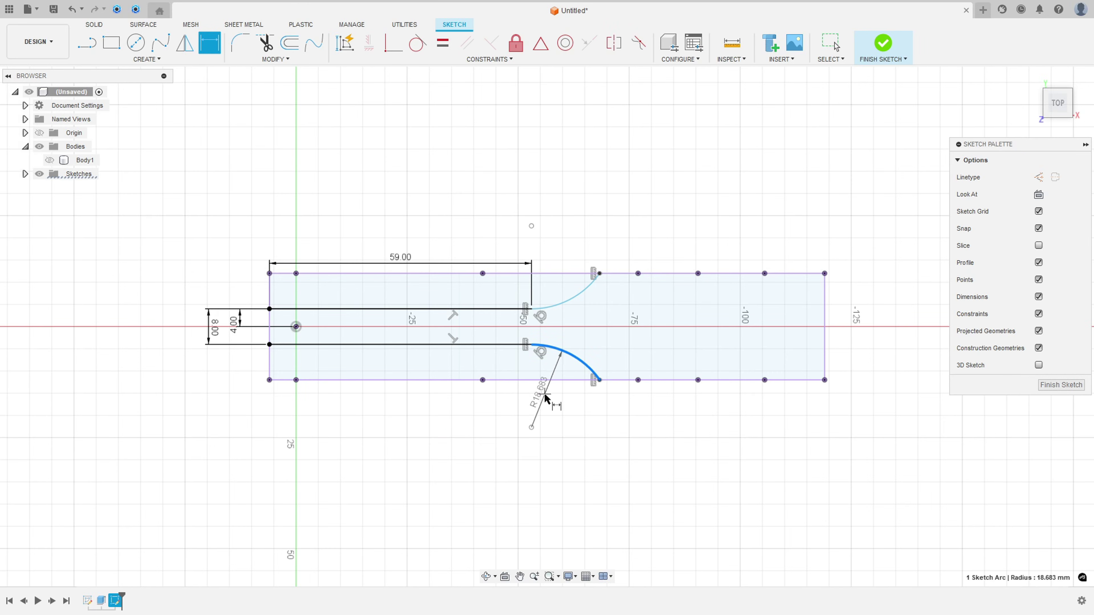
left_click(546, 401)
type("20")
key("Return")
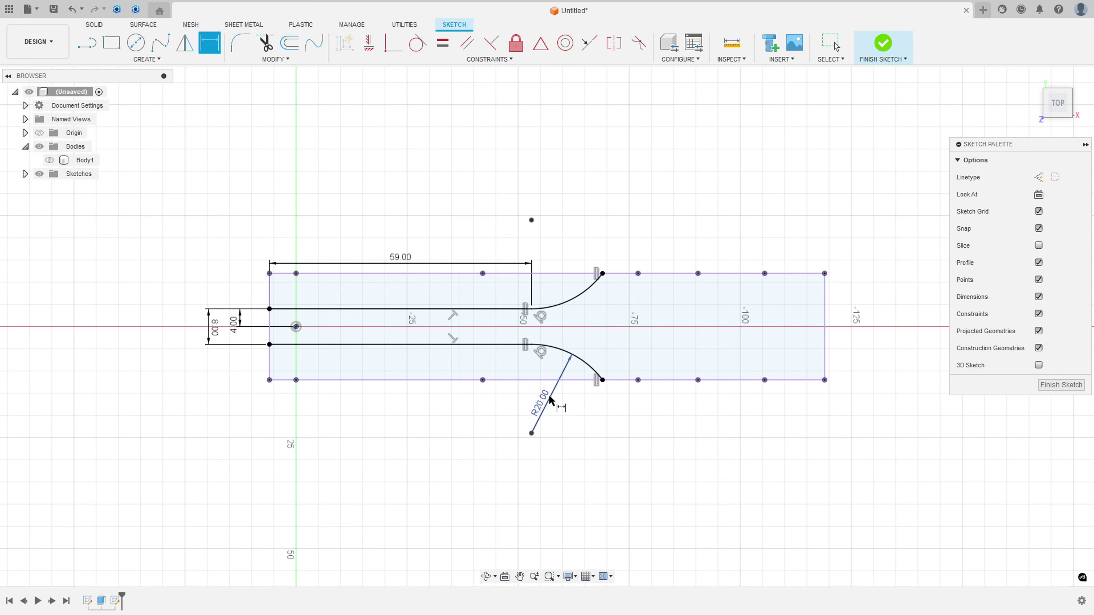
- Try making the two arcs equal and dismiss the over-constrained error
left_click(443, 47)
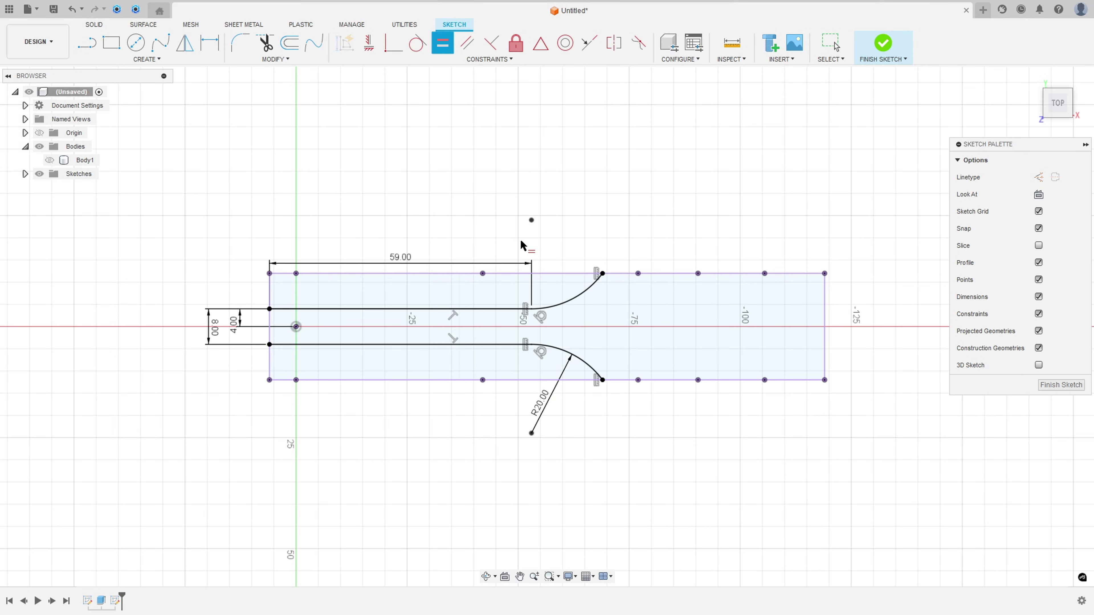
left_click(568, 354)
left_click(577, 293)
left_click(1043, 568)
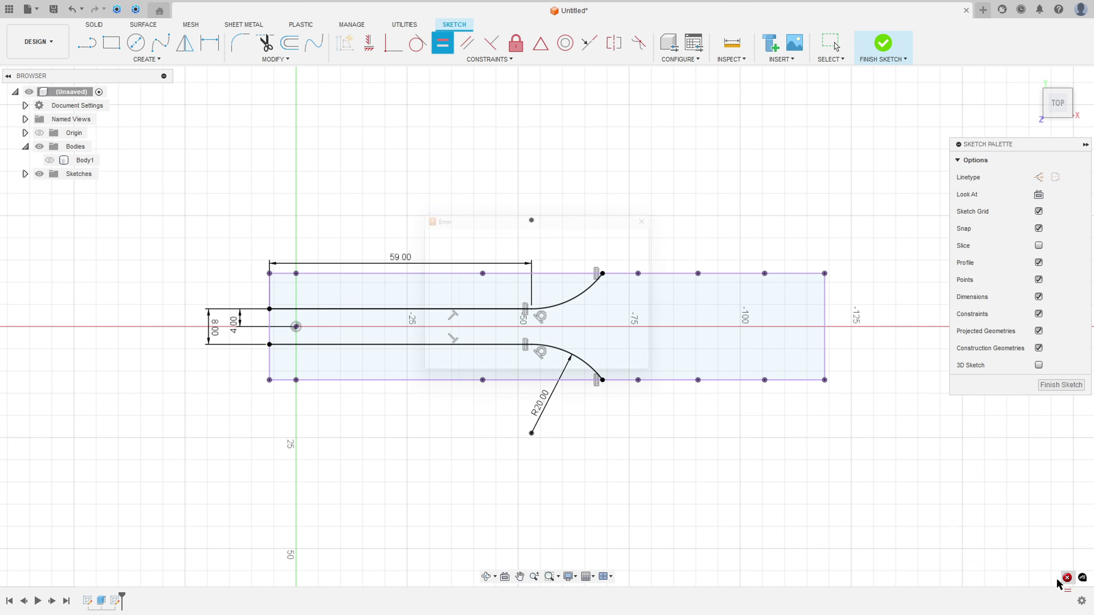
left_click(1081, 398)
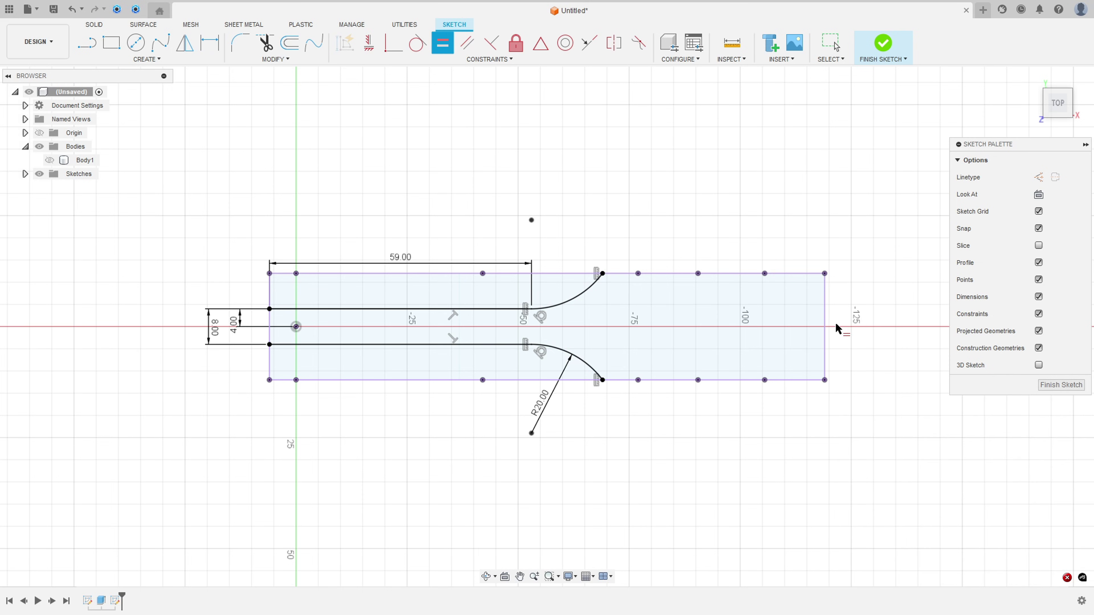
key("alt+Tab")
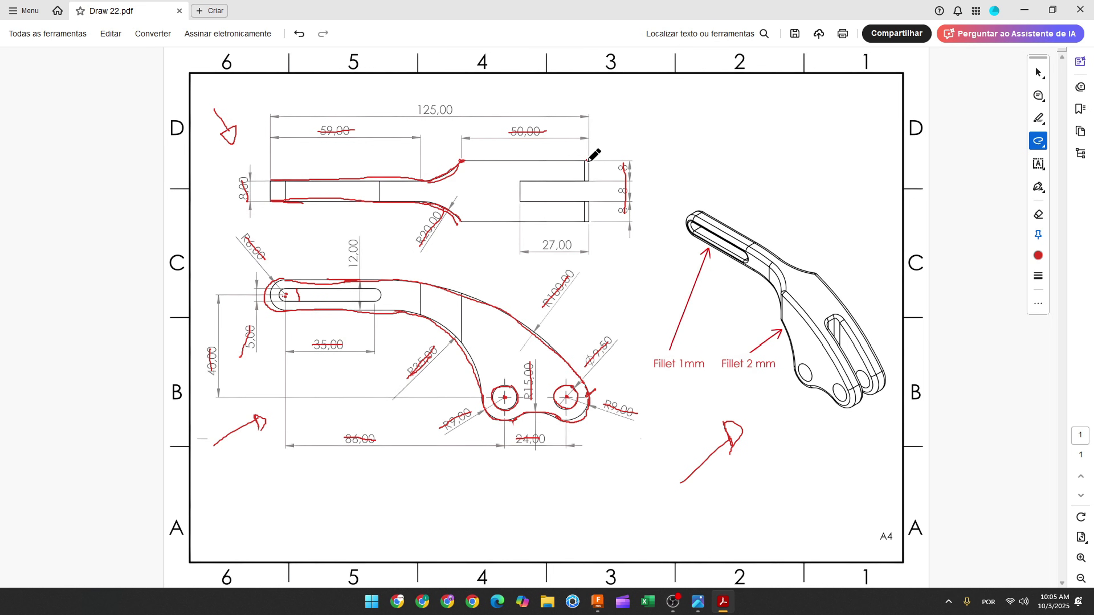
- Add a driven 50 mm dimension from the upper arc's end to the outline's right end
left_click(597, 601)
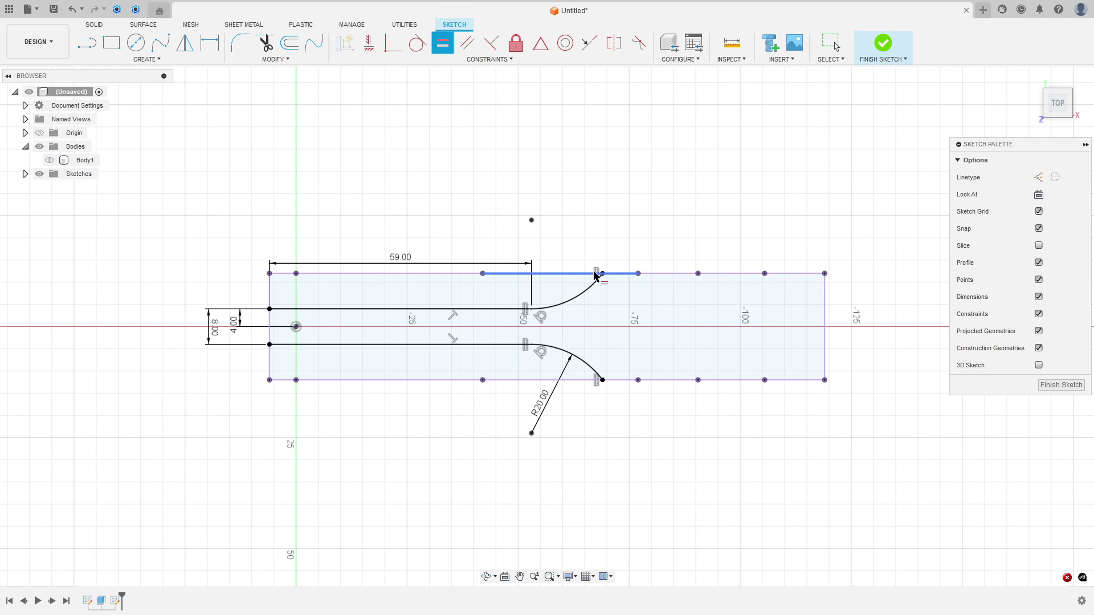
left_click(213, 46)
left_click(602, 273)
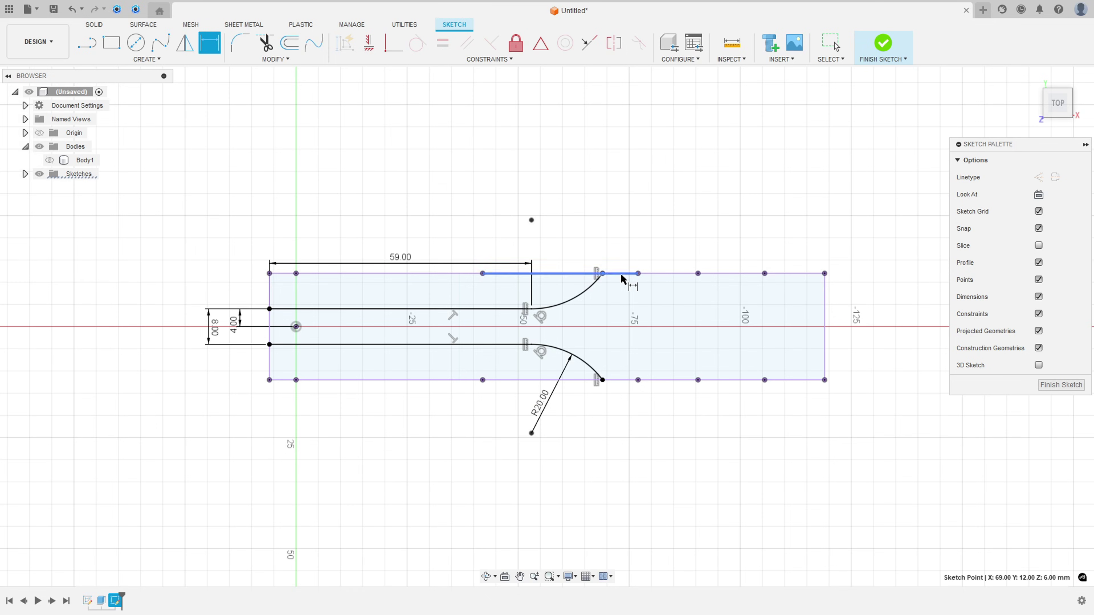
left_click(824, 273)
left_click(711, 209)
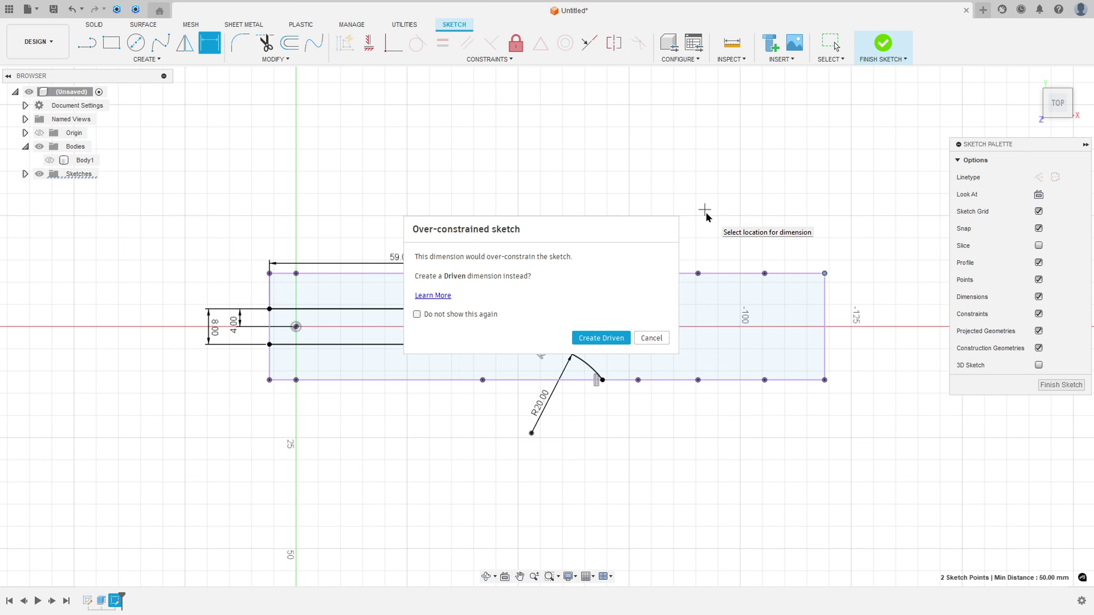
key("Return")
key("alt+Tab")
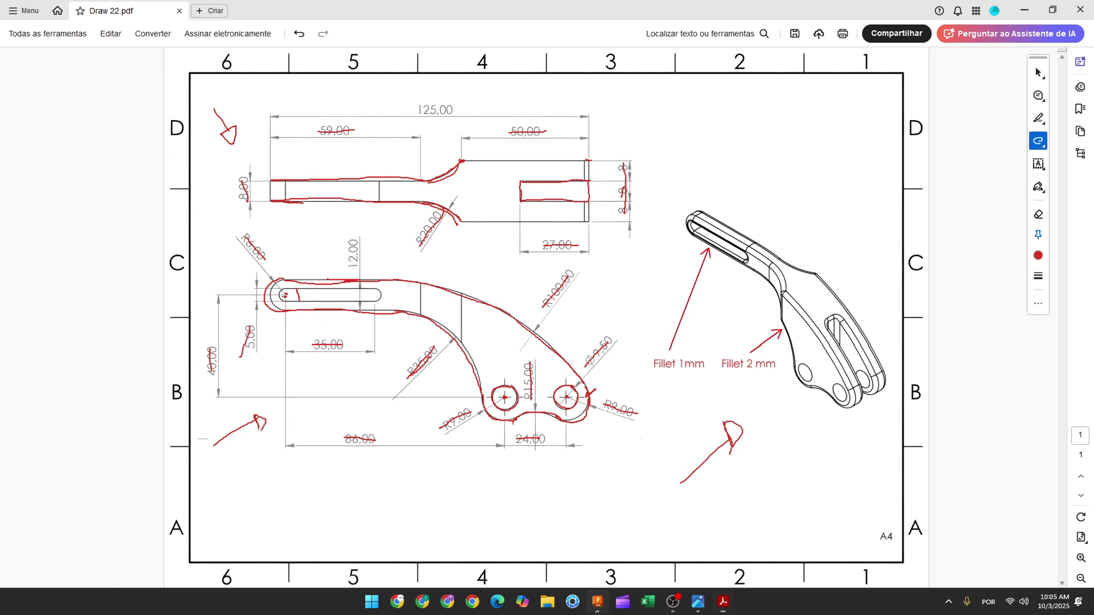
left_click(597, 602)
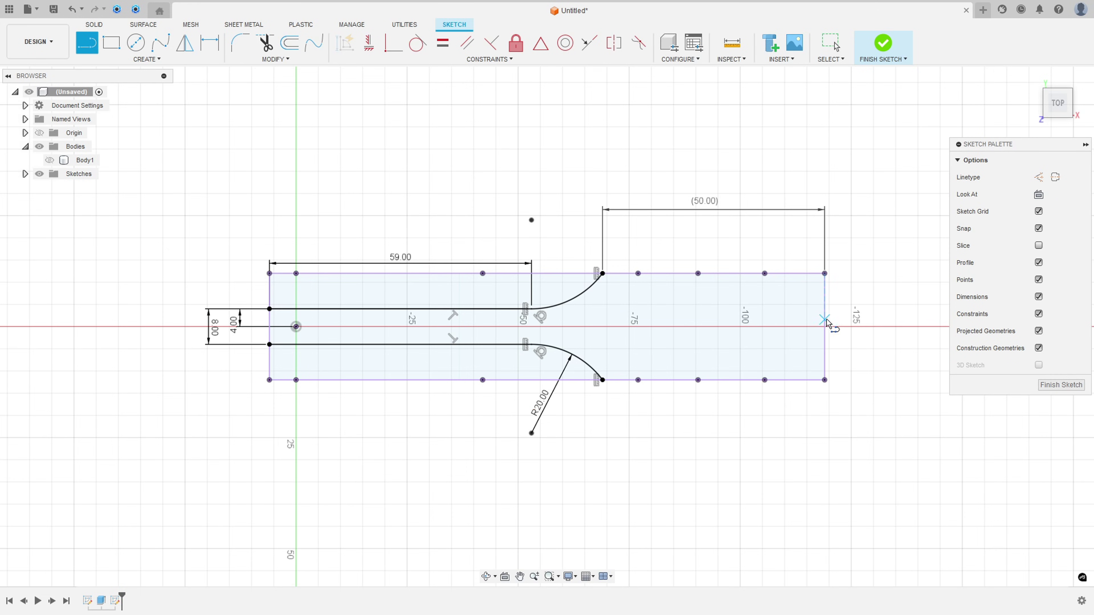
- Draw the slot lines in from the right edge: 27 mm long, 8 mm wide, back to the edge
left_click(825, 311)
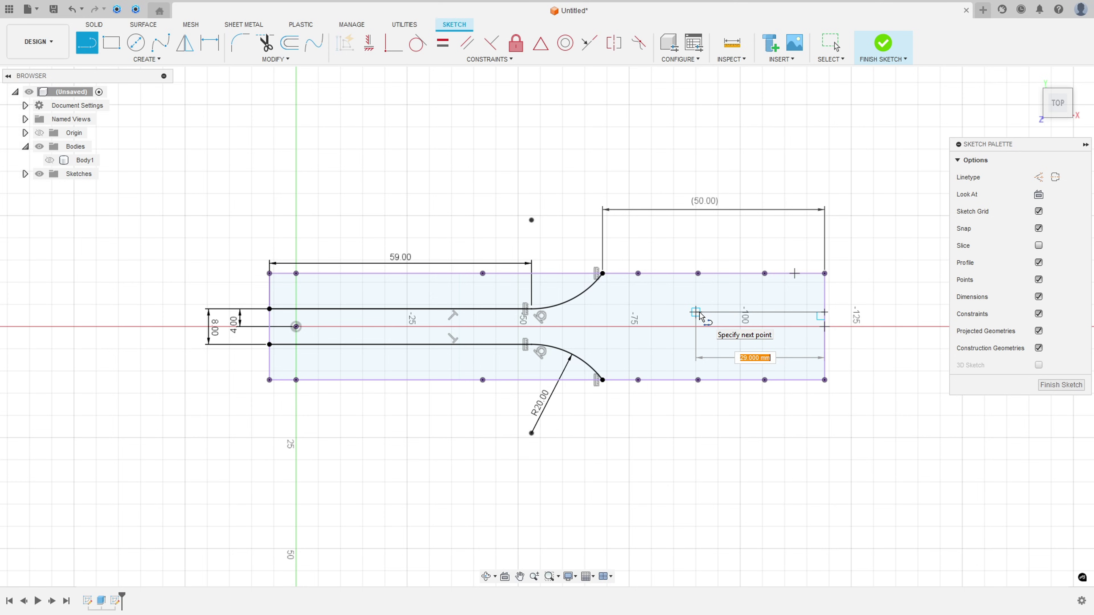
type("27")
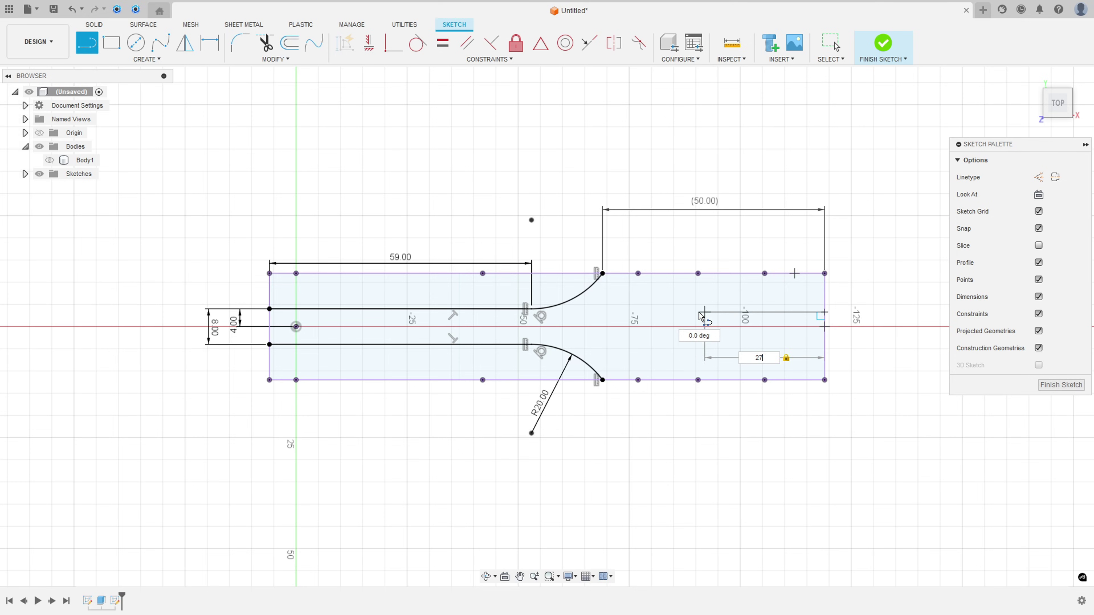
key("Return")
key("Return")
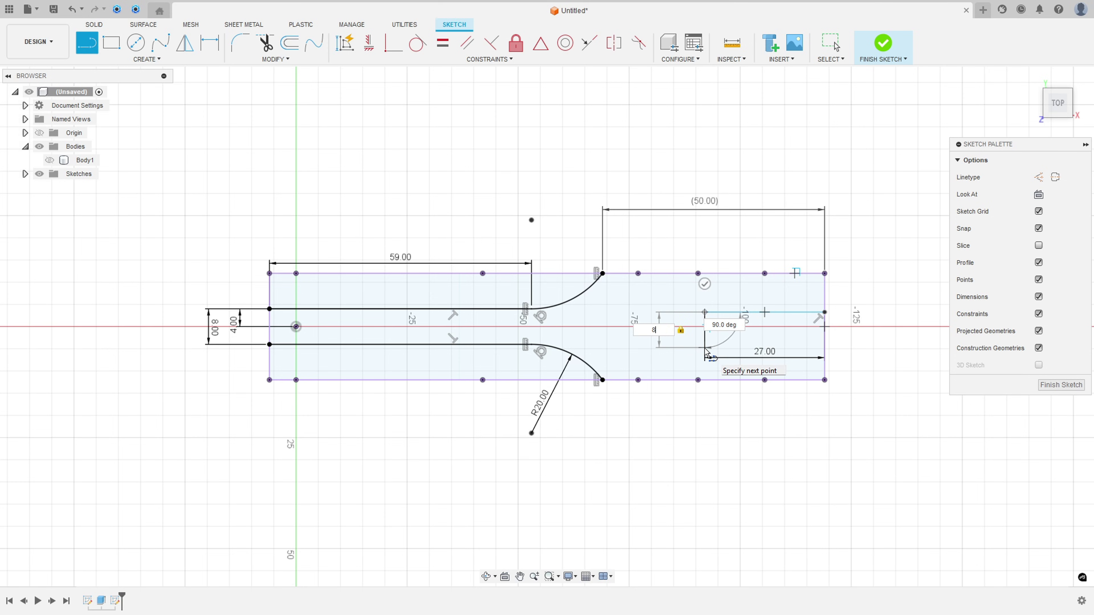
double_click(824, 347)
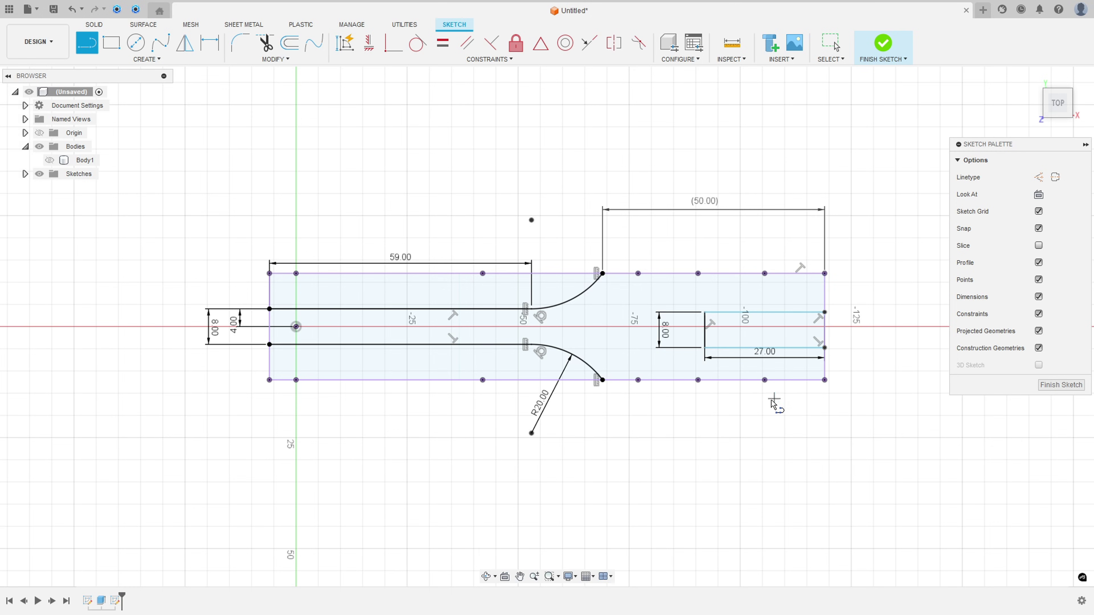
key("Escape")
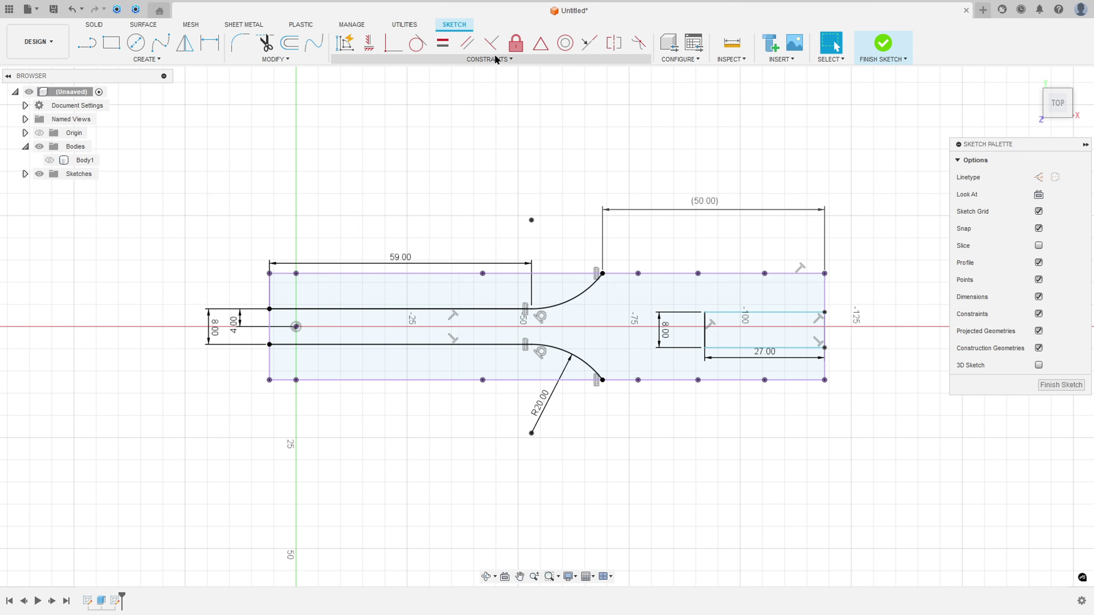
- Level the slot's inner corner with the left line end, and move the 27.00 dimension below the outline
left_click(368, 43)
left_click(703, 313)
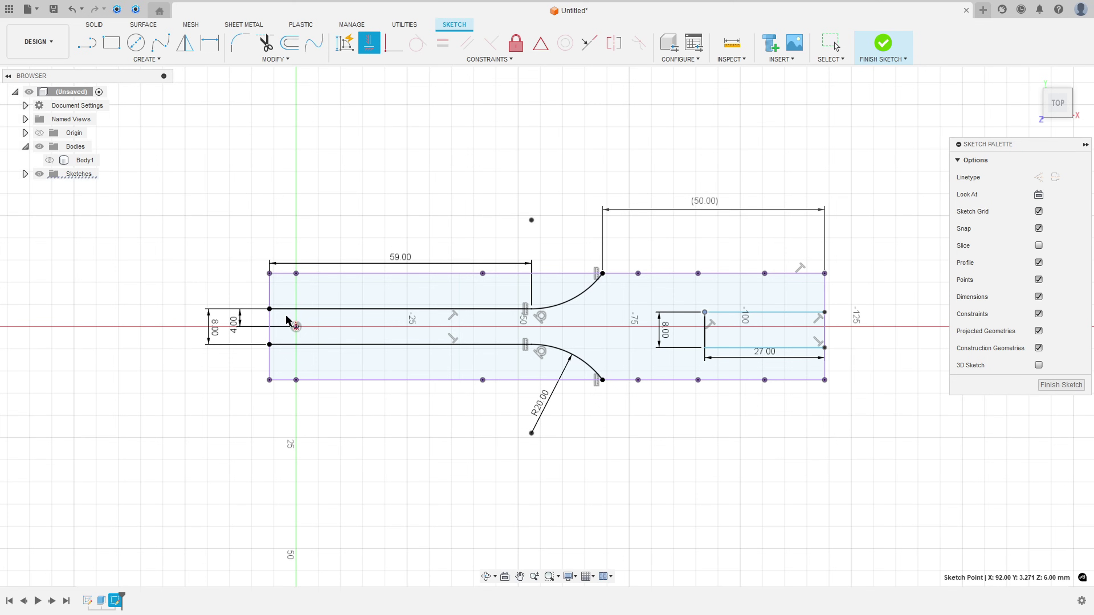
left_click(269, 309)
key("Escape")
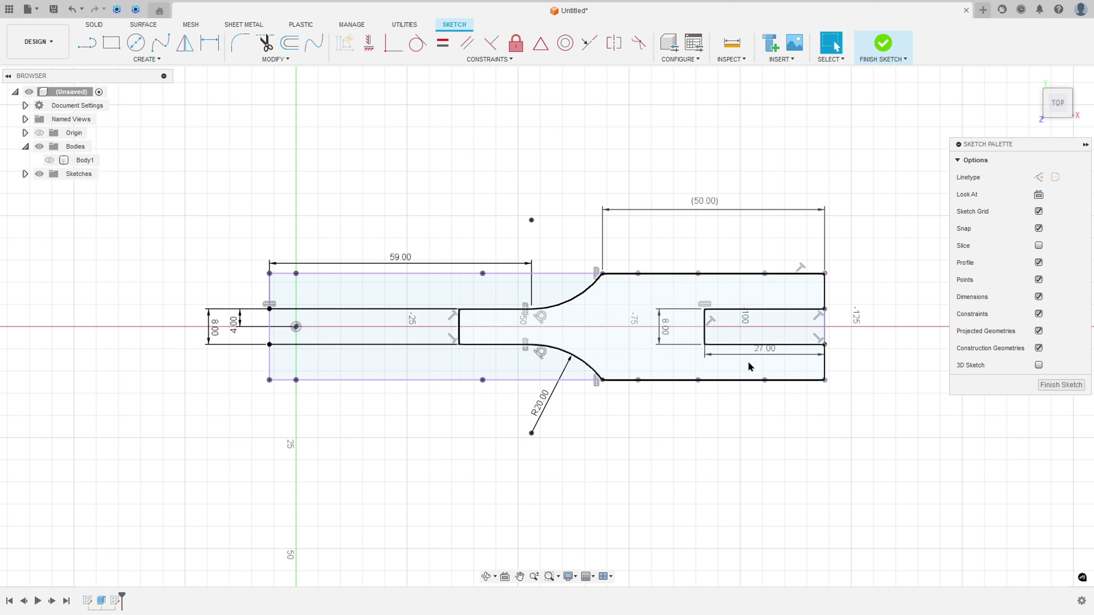
left_click_drag(764, 350, 770, 439)
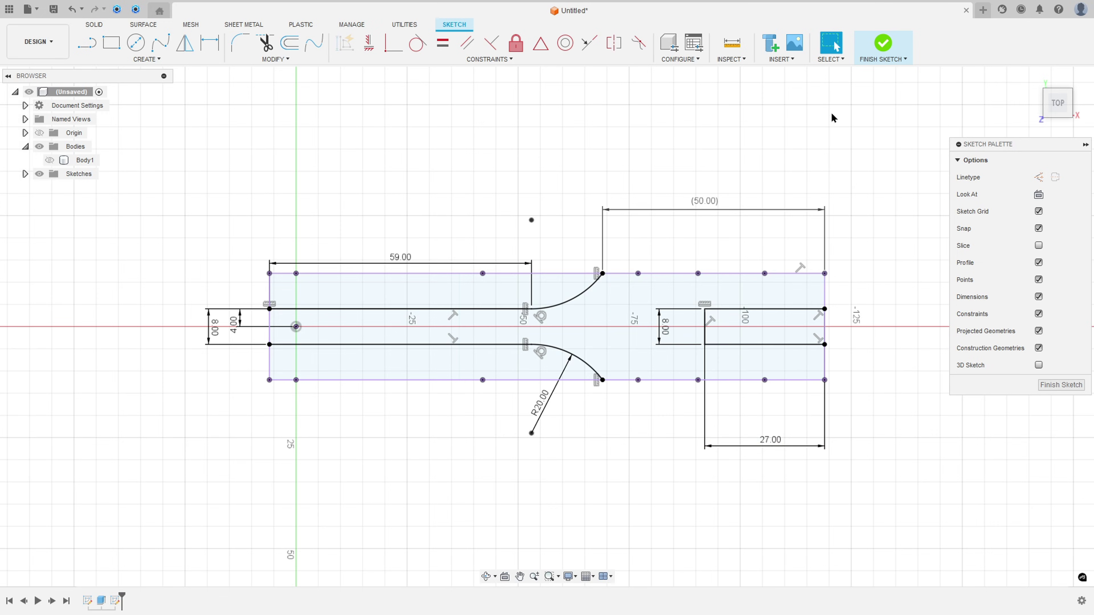
- Finish the sketch and show the existing lever body in the home view
left_click(880, 50)
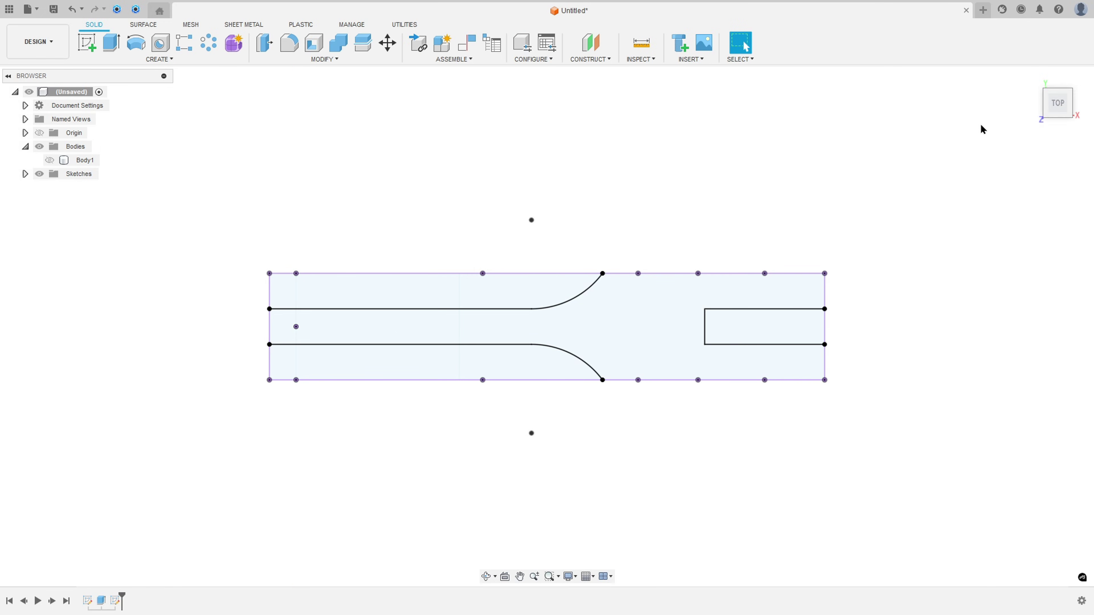
left_click(1032, 80)
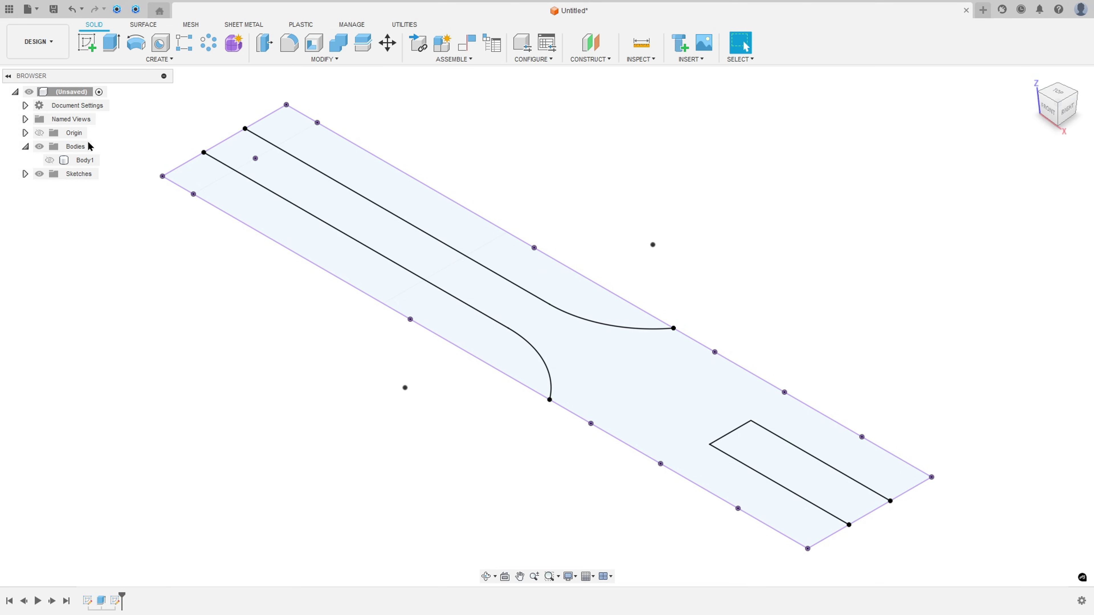
left_click(49, 160)
key("F6")
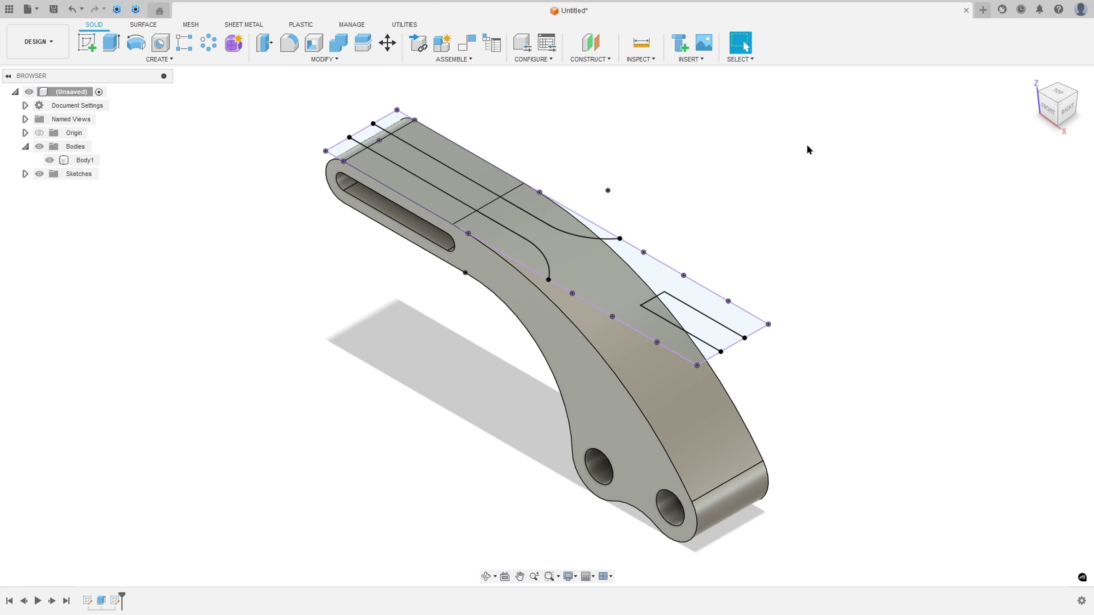
- Start an Intersect extrusion and select the three strip profiles of the outline
left_click(111, 43)
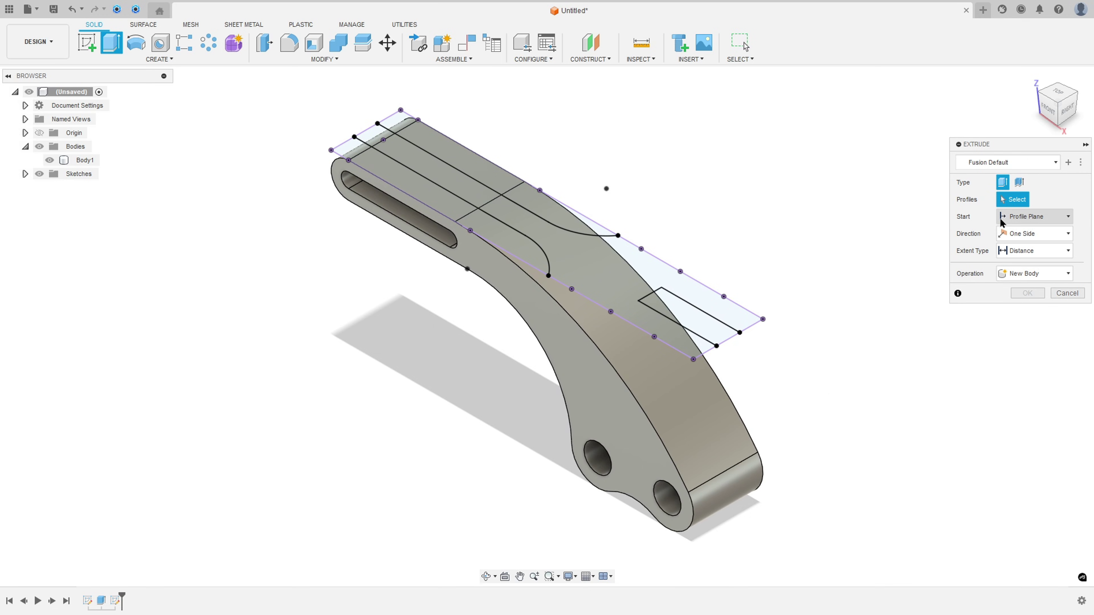
left_click(1025, 276)
left_click(1031, 312)
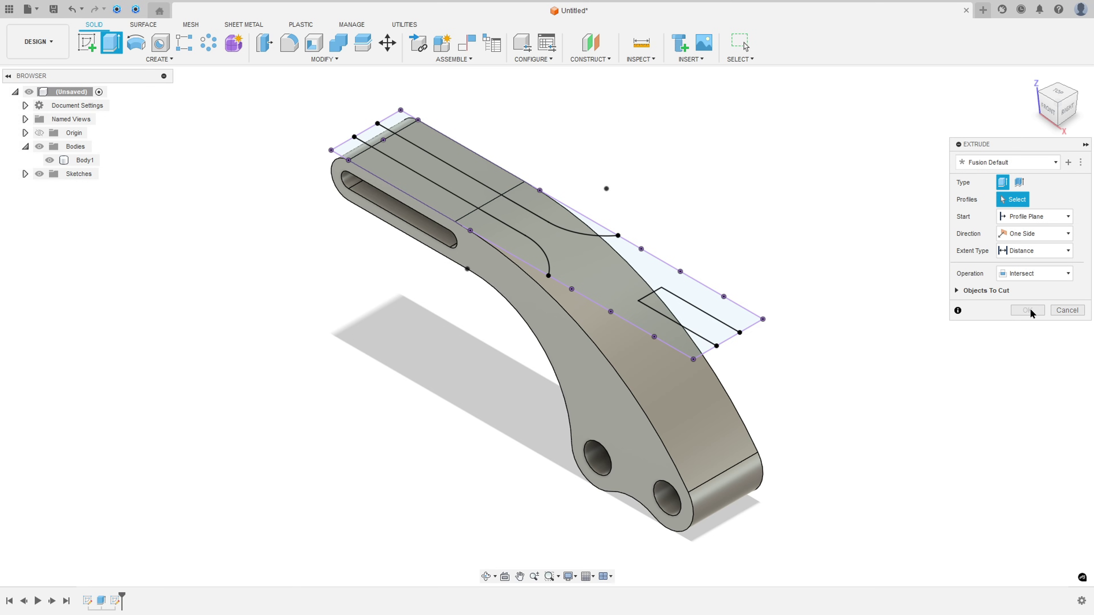
left_click(574, 245)
left_click(448, 181)
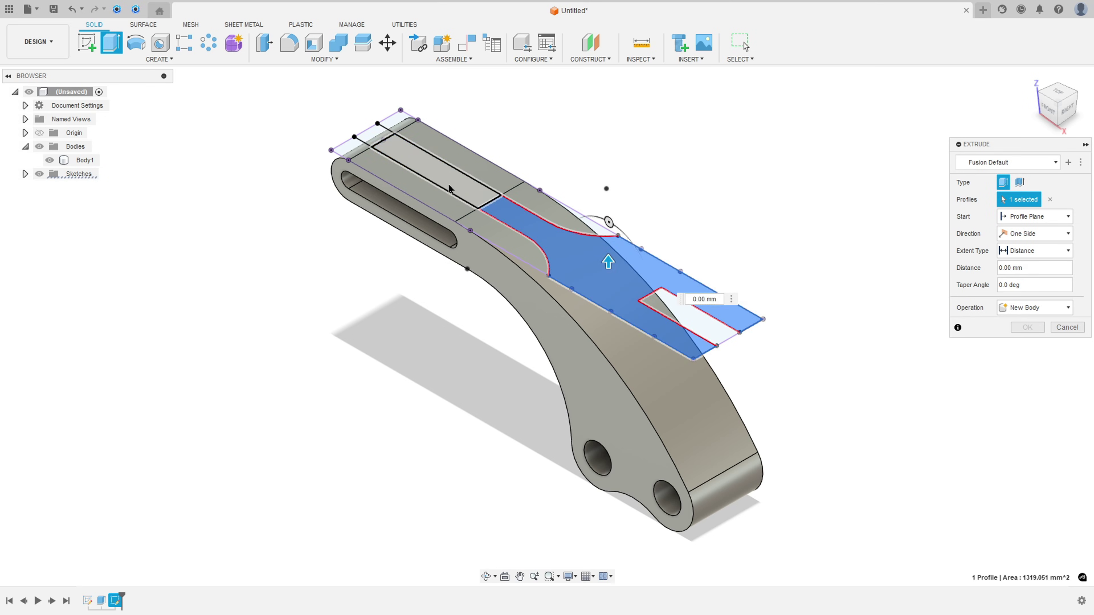
left_click(380, 135)
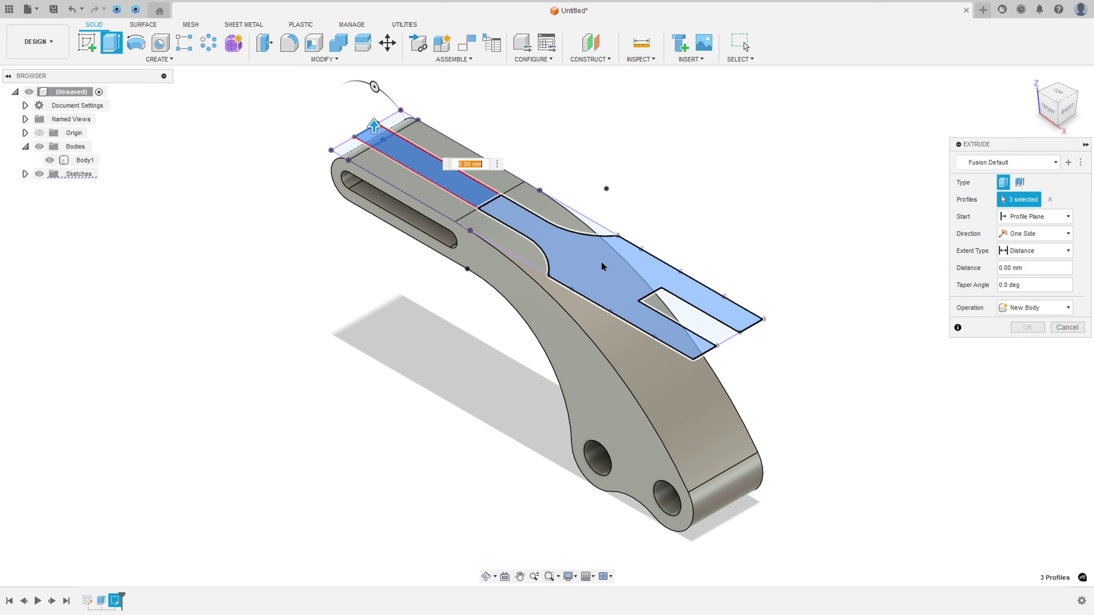
- Extrude with extent All, flipped down and intersecting the body, then switch to Draw 22.pdf
left_click(1005, 259)
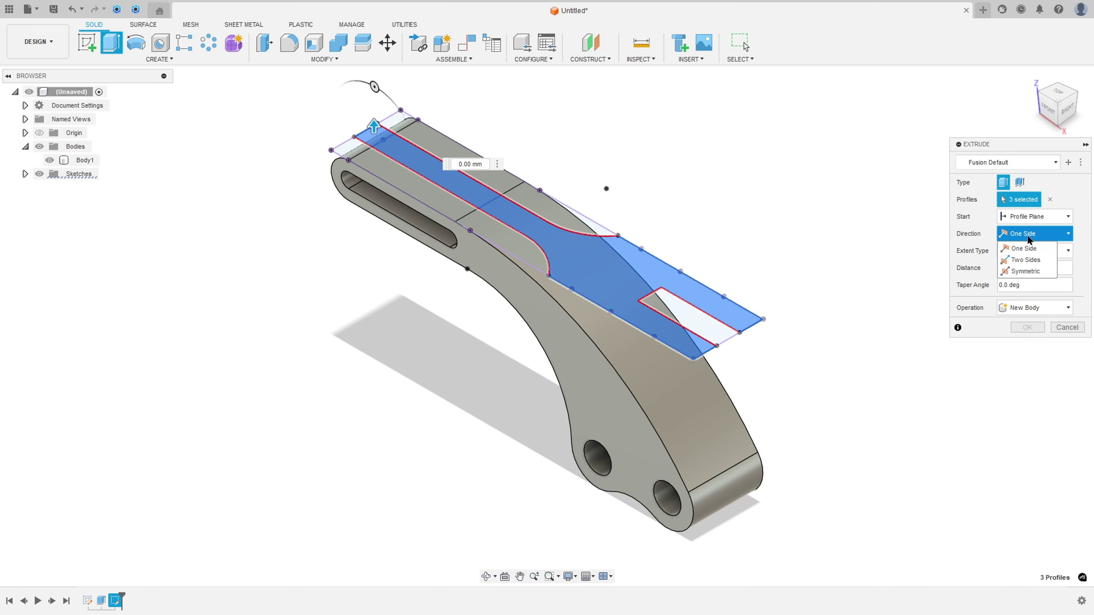
left_click(1022, 254)
left_click(1014, 254)
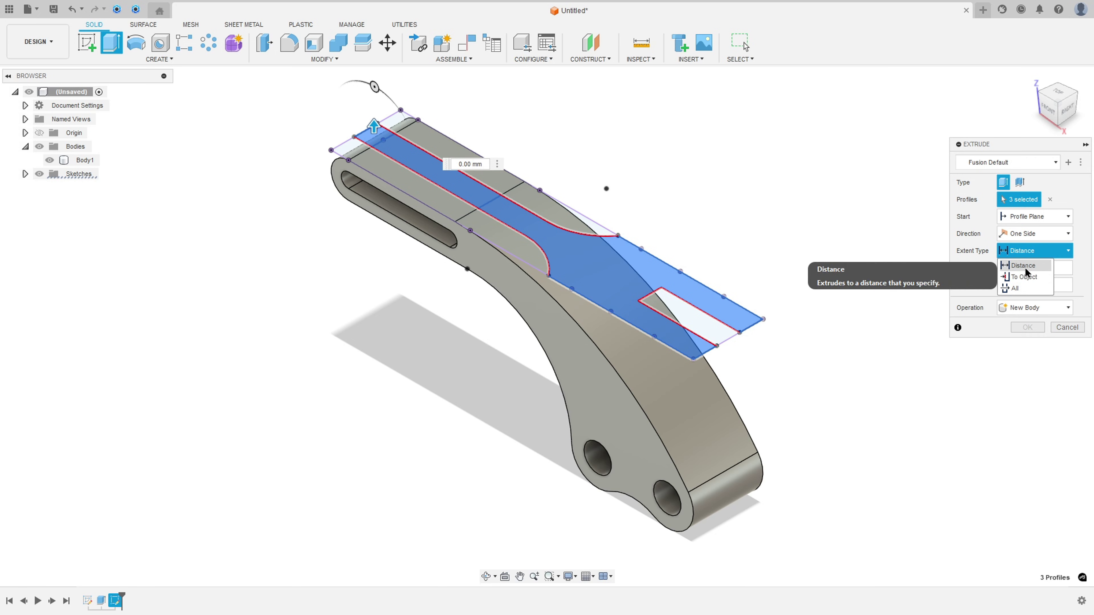
left_click(1012, 286)
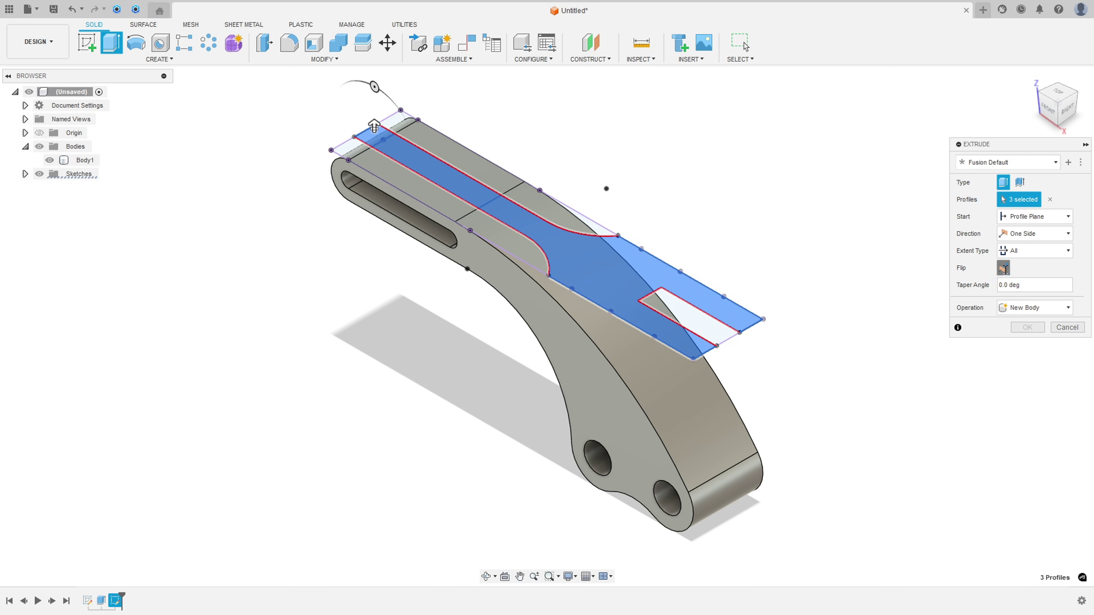
left_click(1003, 268)
left_click(1033, 308)
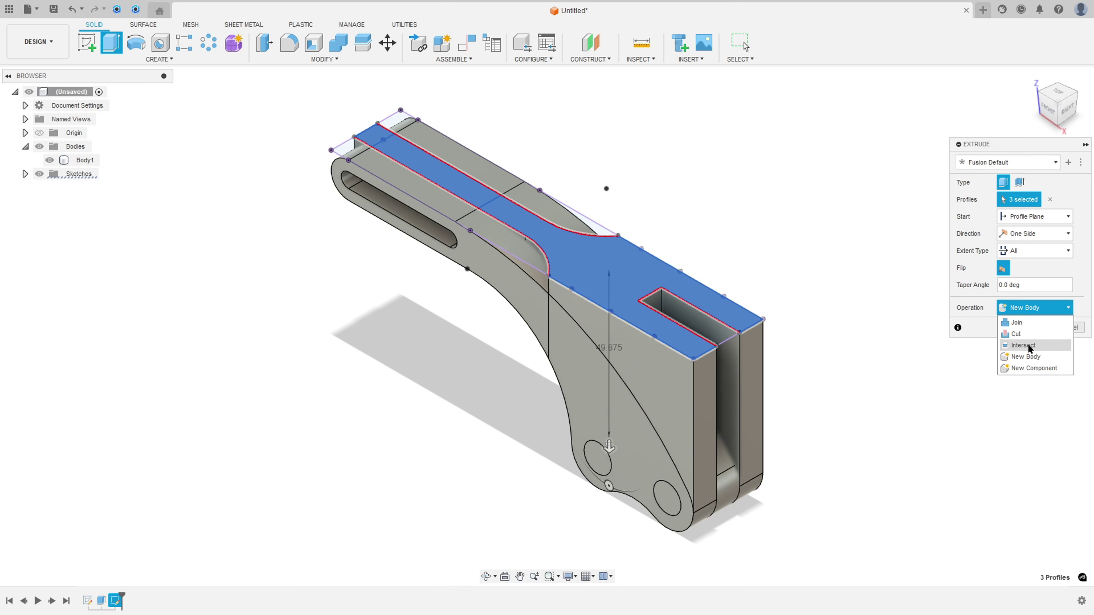
left_click(1027, 345)
middle_click_drag(608, 446, 591, 425, "shift")
left_click(1025, 344)
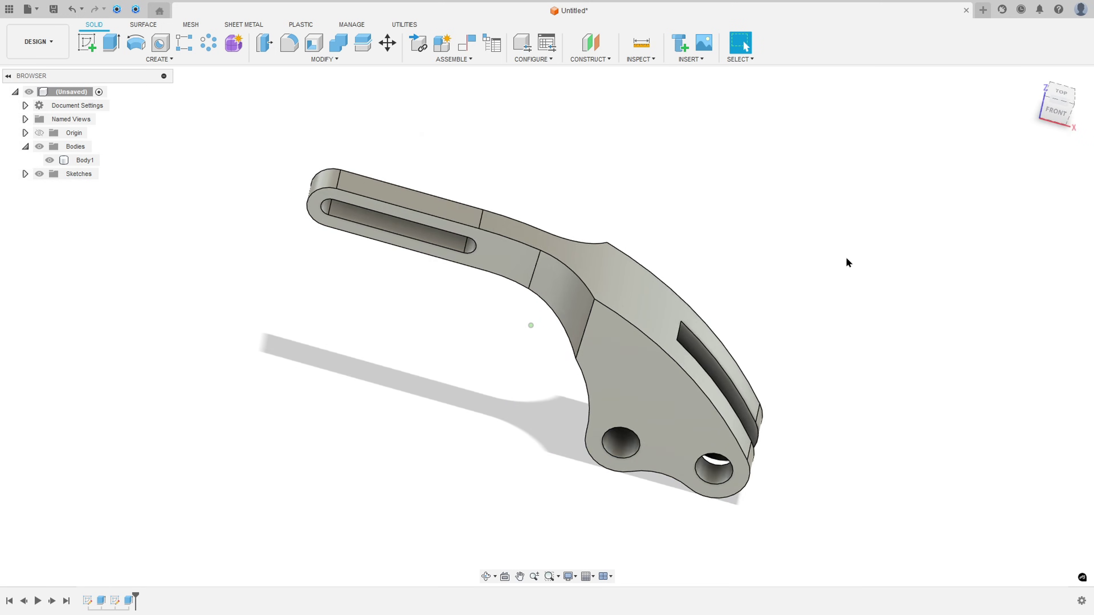
middle_click_drag(846, 256, 798, 277, "shift")
key("alt+Tab")
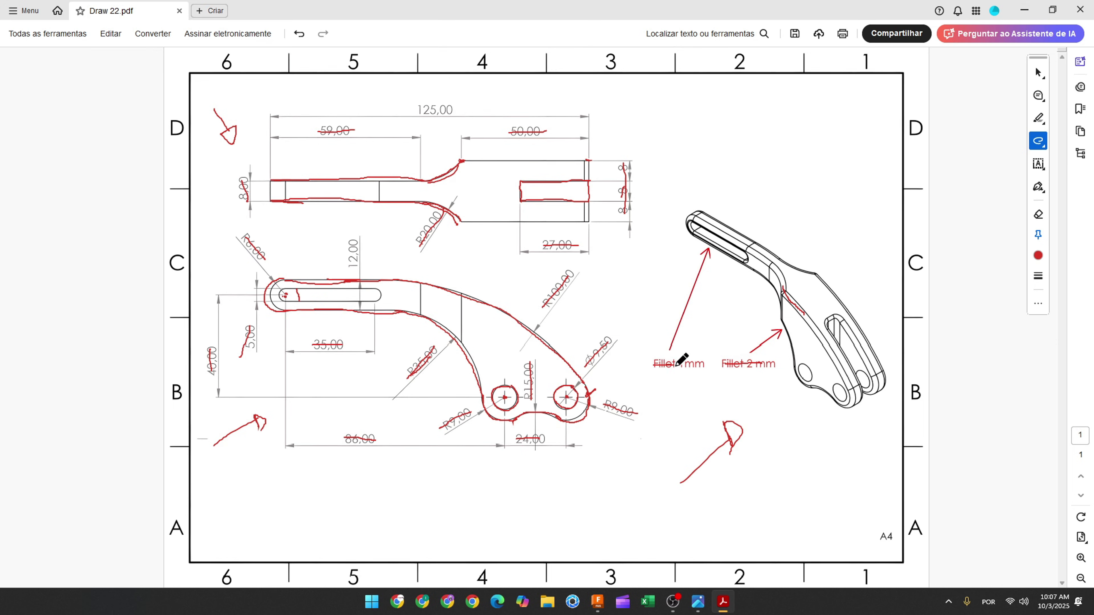
- Return from the marked-up Draw 22.pdf to the lever model in Fusion
key("alt+Tab")
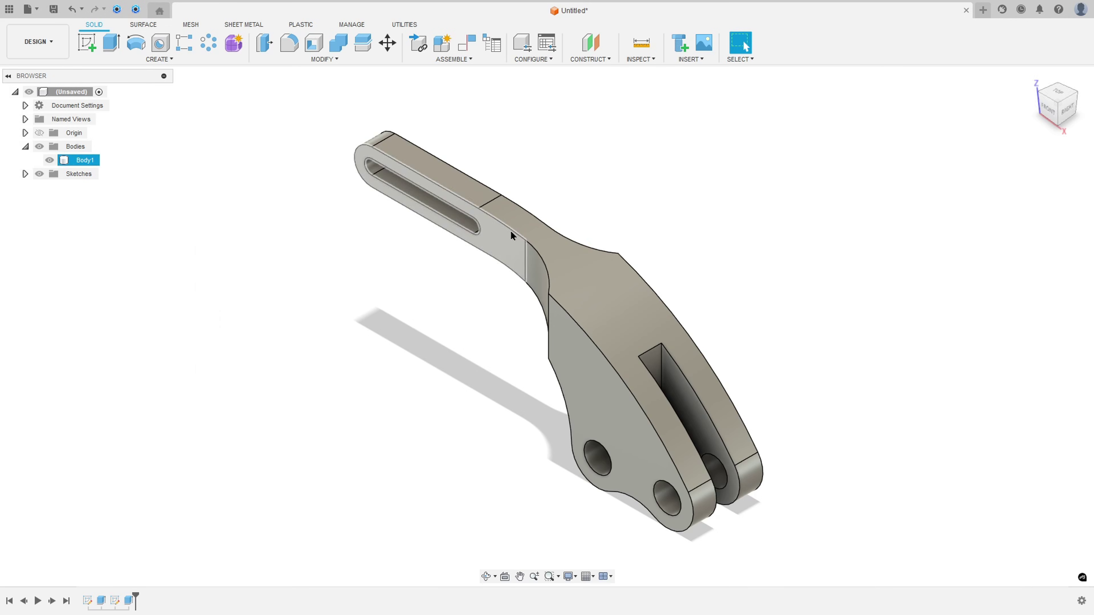
- Start a fillet and select the outer edge chains around the slotted arm
left_click(291, 50)
left_click(513, 231)
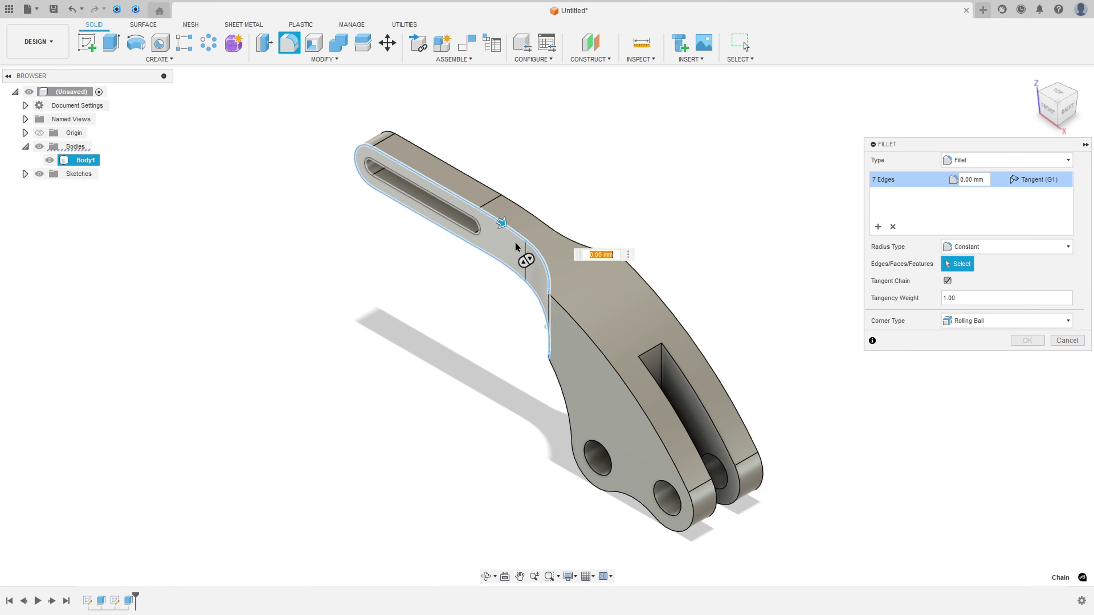
middle_click_drag(513, 231, 559, 328, "shift")
left_click(559, 328)
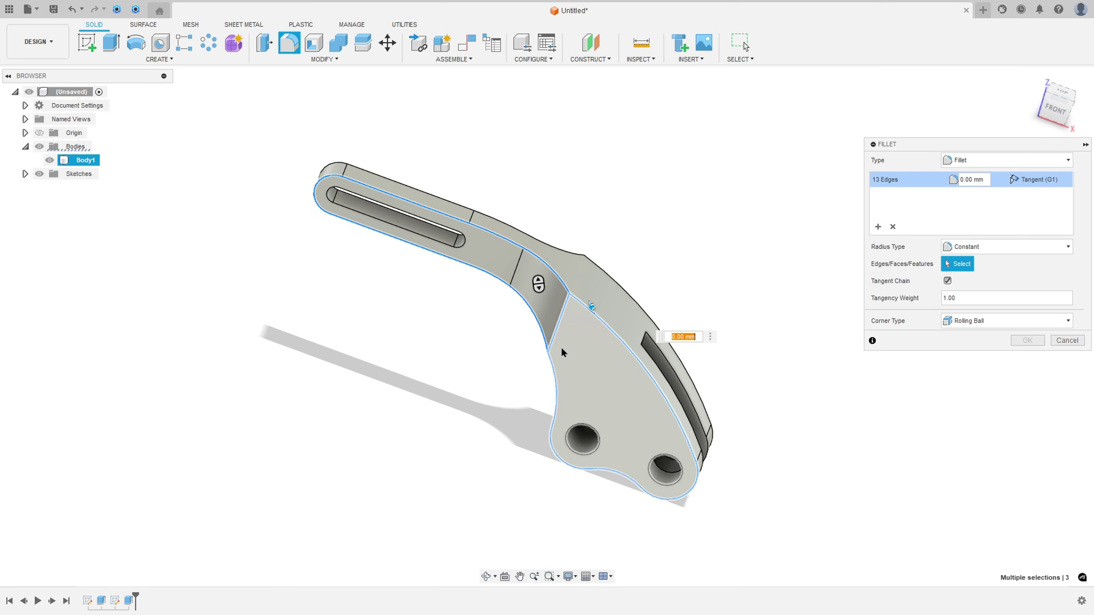
middle_click_drag(684, 444, 499, 284, "shift")
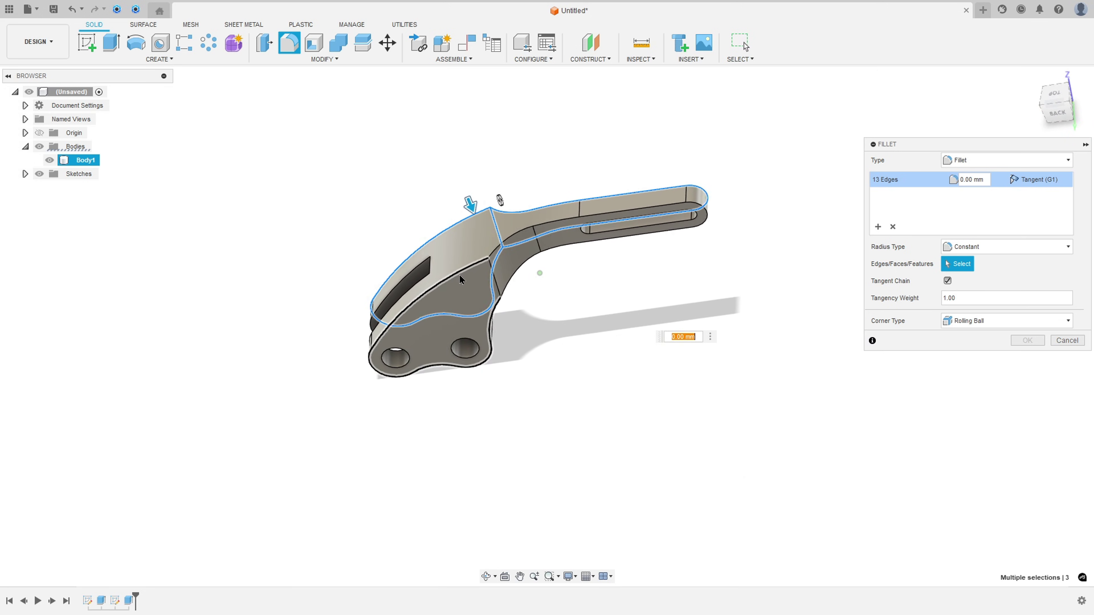
left_click(495, 277)
left_click(495, 277)
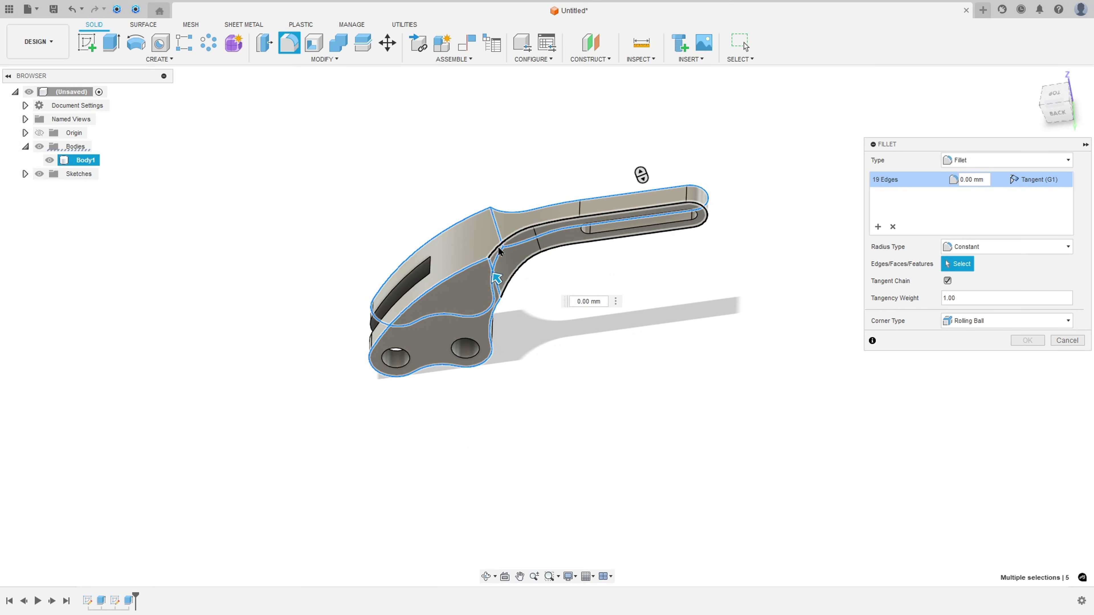
left_click(499, 251)
- Add the fork-side and remaining outer edges and set the fillet radius to 2 mm
middle_click_drag(499, 286, 602, 311, "shift")
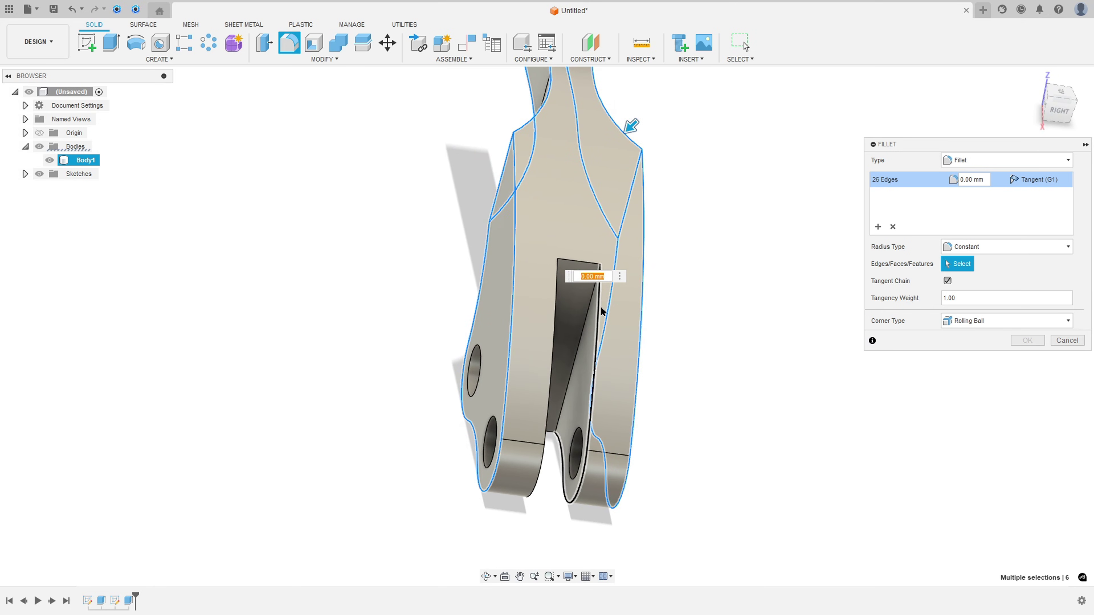
left_click(597, 310)
left_click(546, 420)
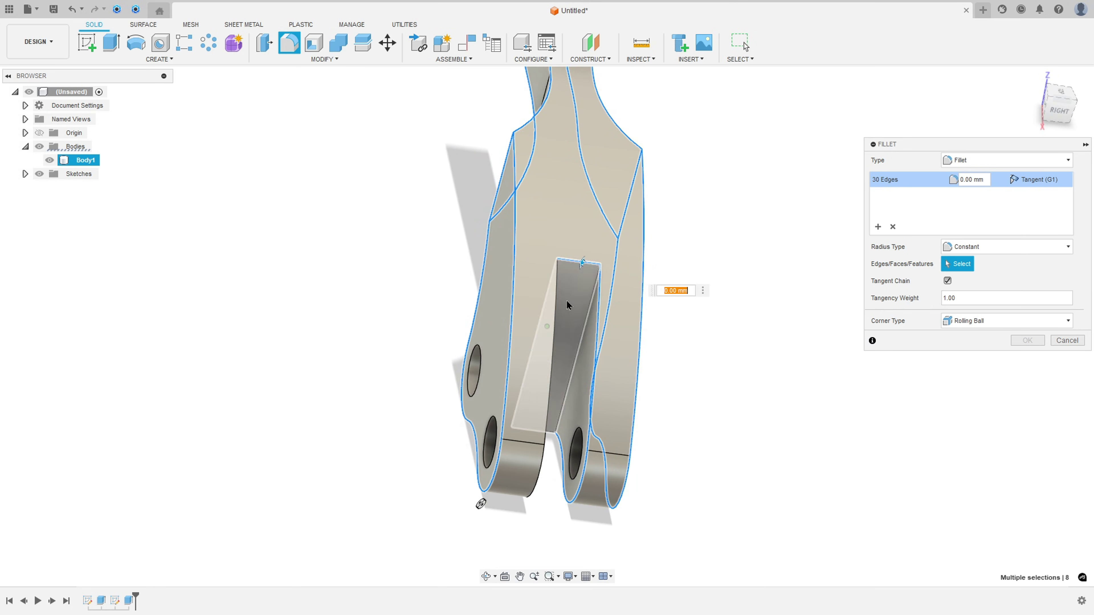
middle_click_drag(547, 420, 585, 334, "shift")
left_click(549, 343)
left_click(584, 335)
left_click(585, 335)
middle_click_drag(764, 324, 858, 310, "shift")
type("2")
- Create a second fillet set containing the slot edges on both sides
left_click(878, 226)
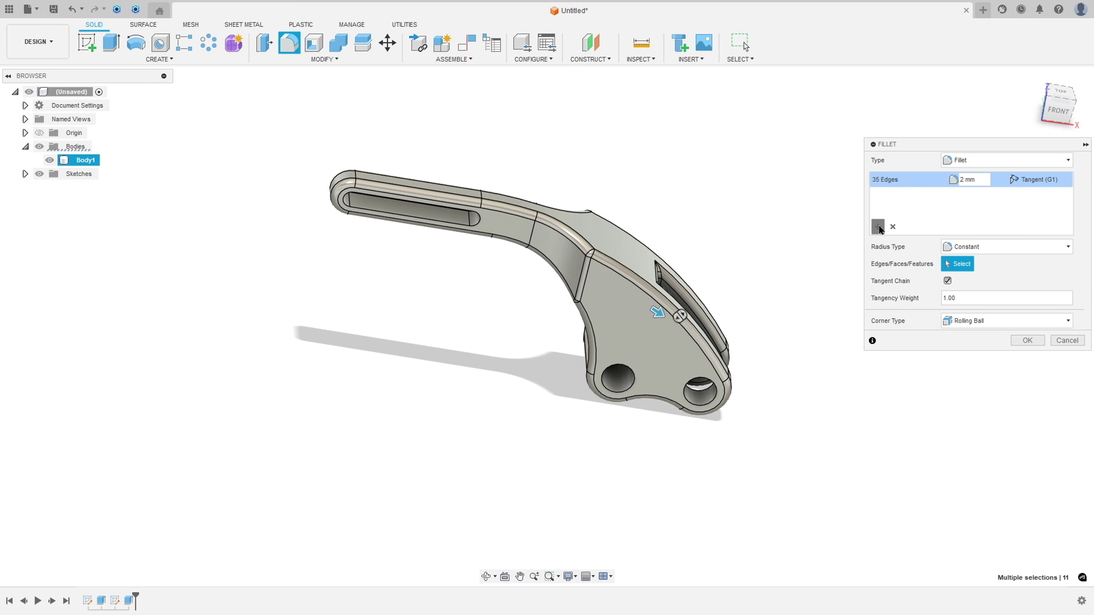
scroll(424, 302, "up", 5)
left_click(425, 313)
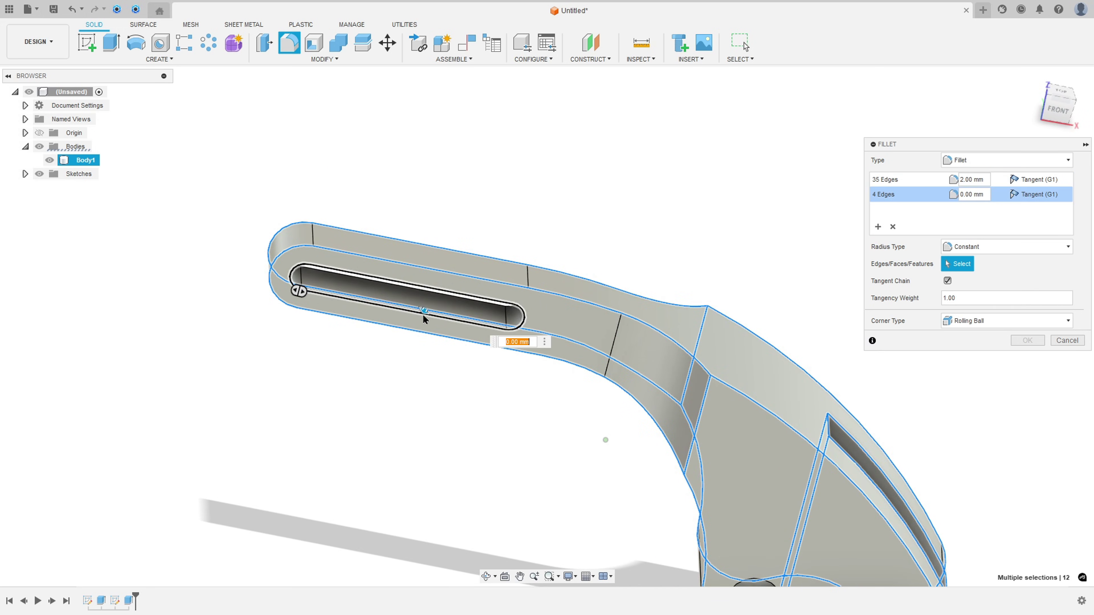
middle_click_drag(425, 313, 728, 402, "shift")
left_click(731, 403)
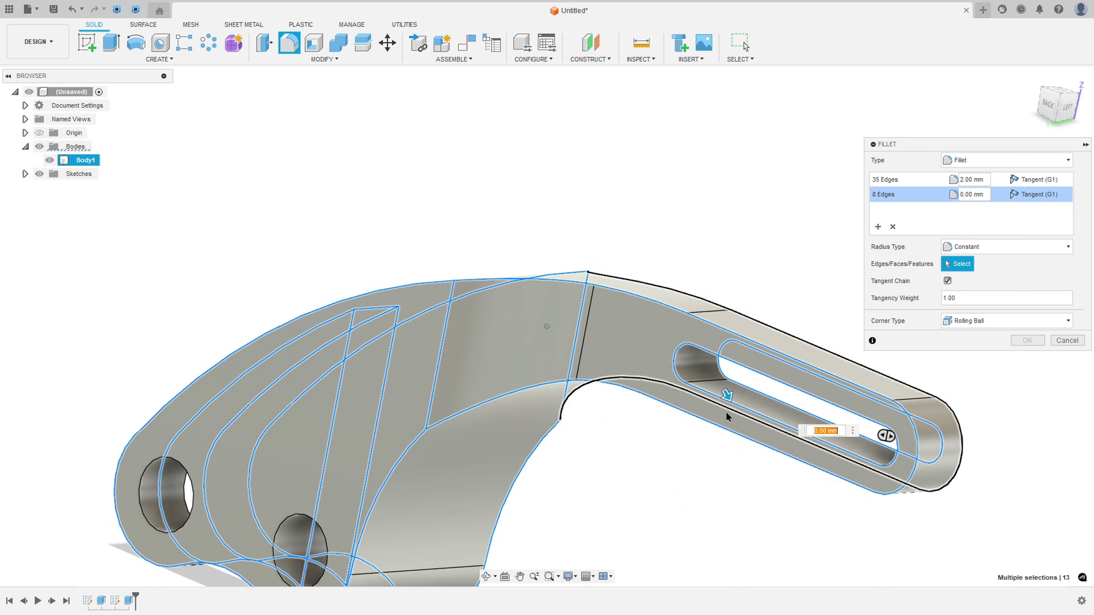
- Give the slot-edge set a 1 mm radius and confirm both fillet sets
type("1")
key("Return")
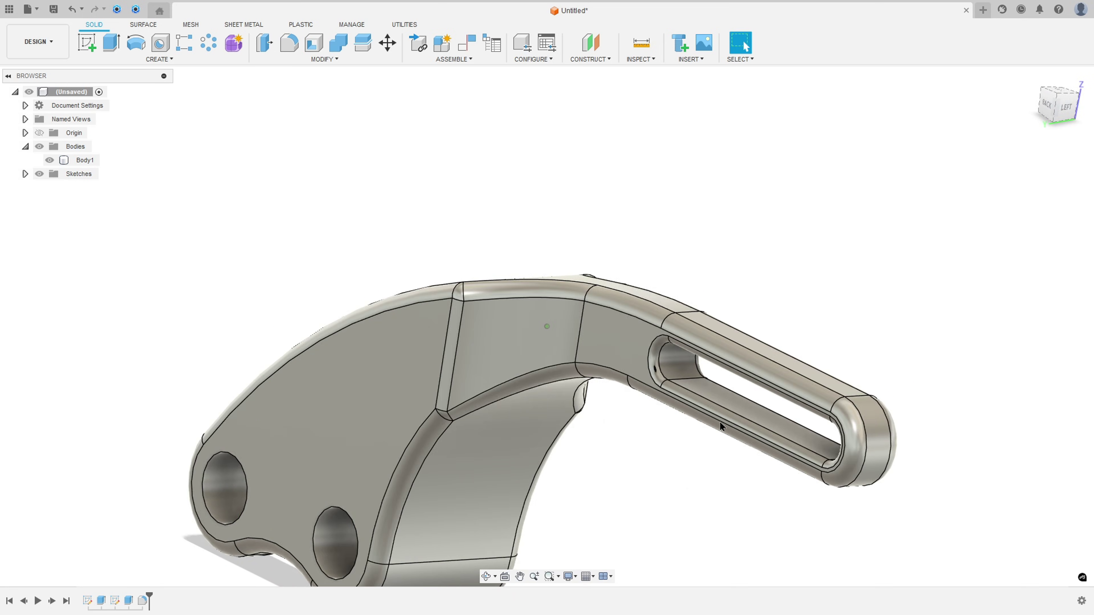
key("F6")
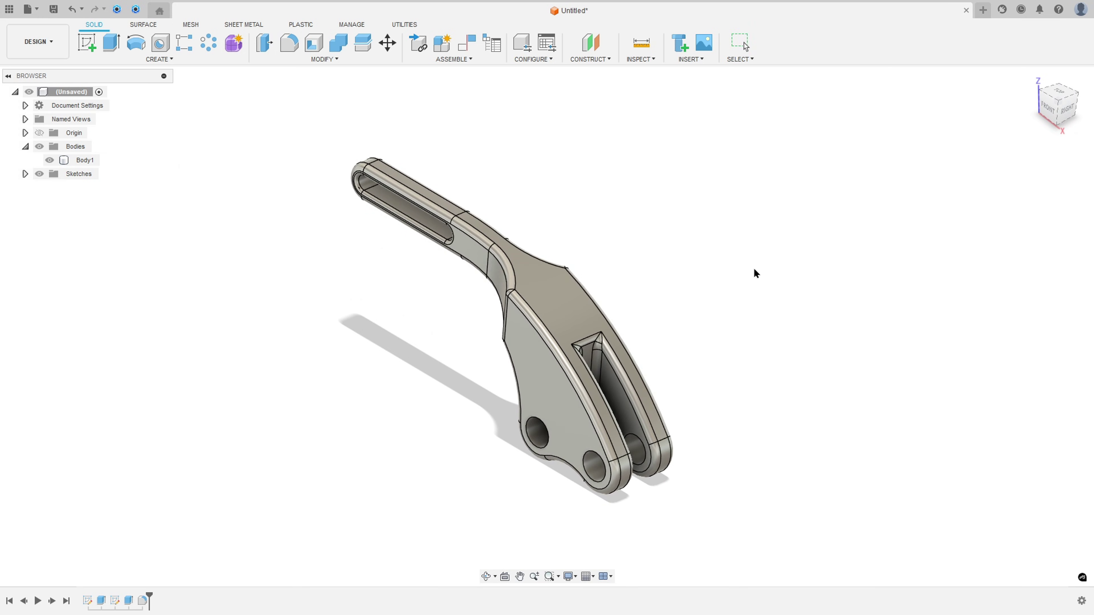
- Apply Paint - Enamel Glossy (Yellow) to the lever's flat faces
key("a")
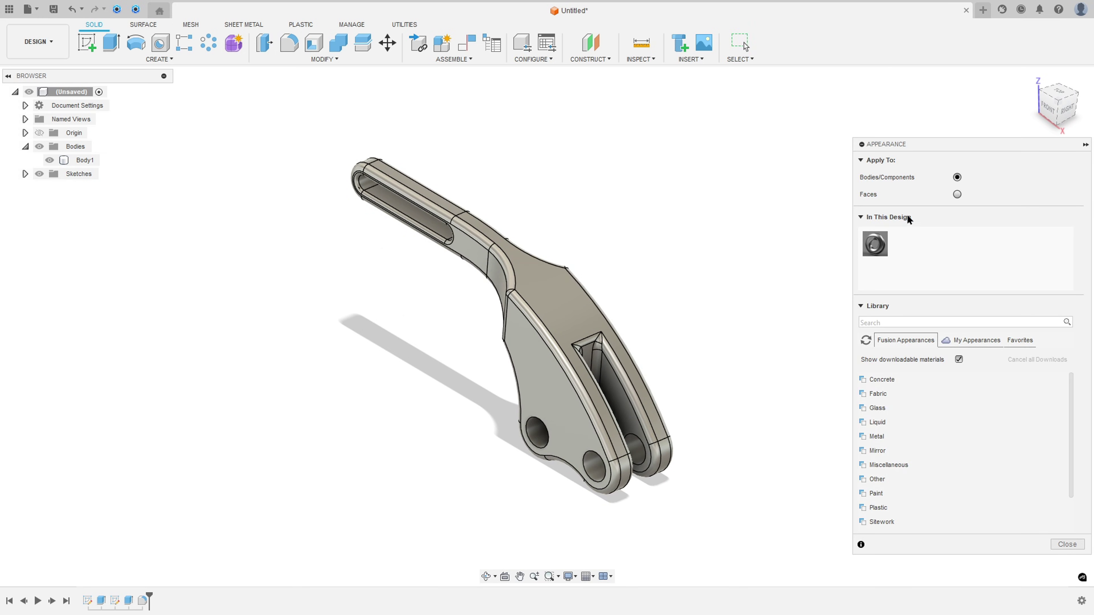
left_click(957, 195)
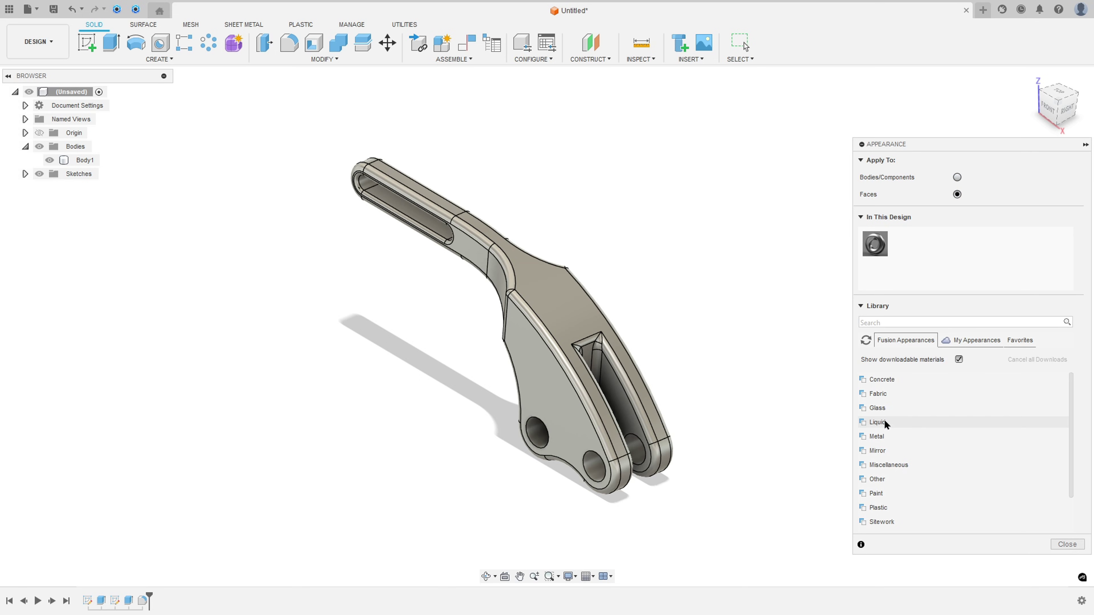
left_click(891, 494)
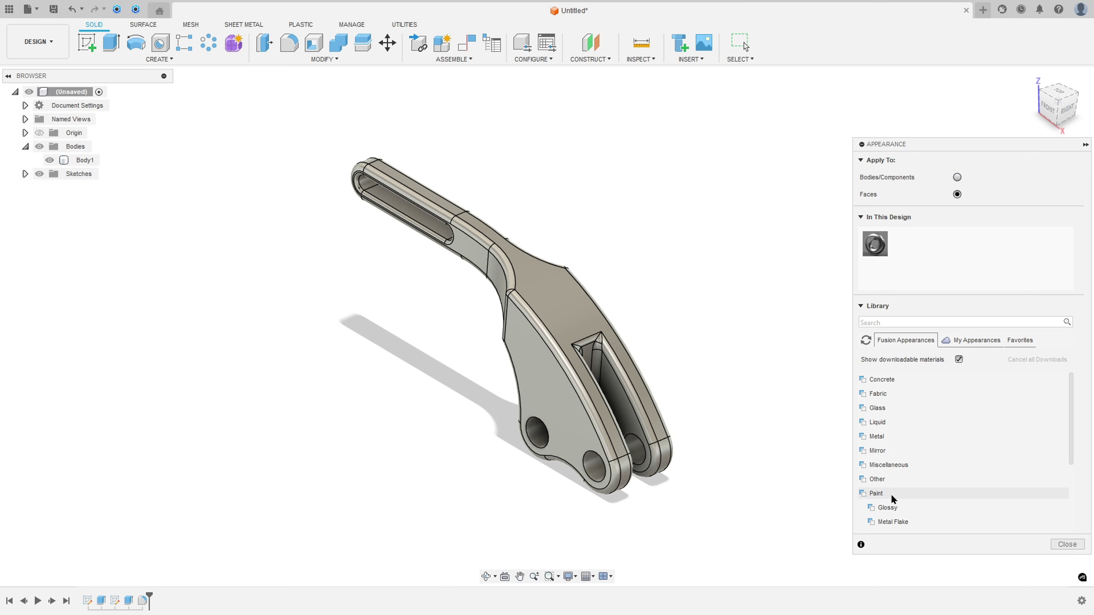
left_click(888, 507)
scroll(939, 494, "down", 5)
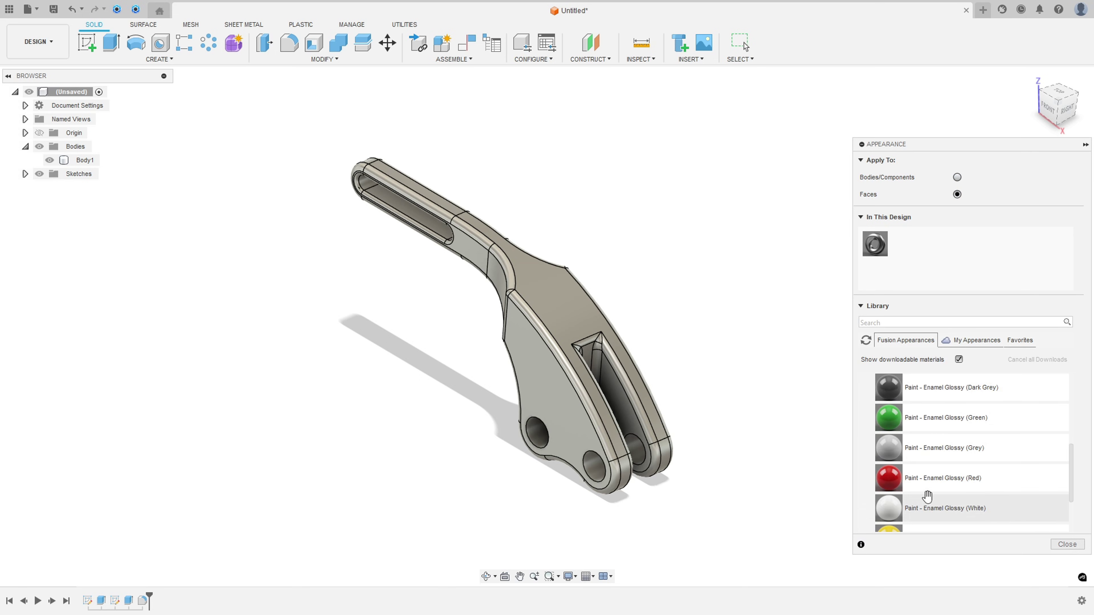
scroll(903, 495, "down", 3)
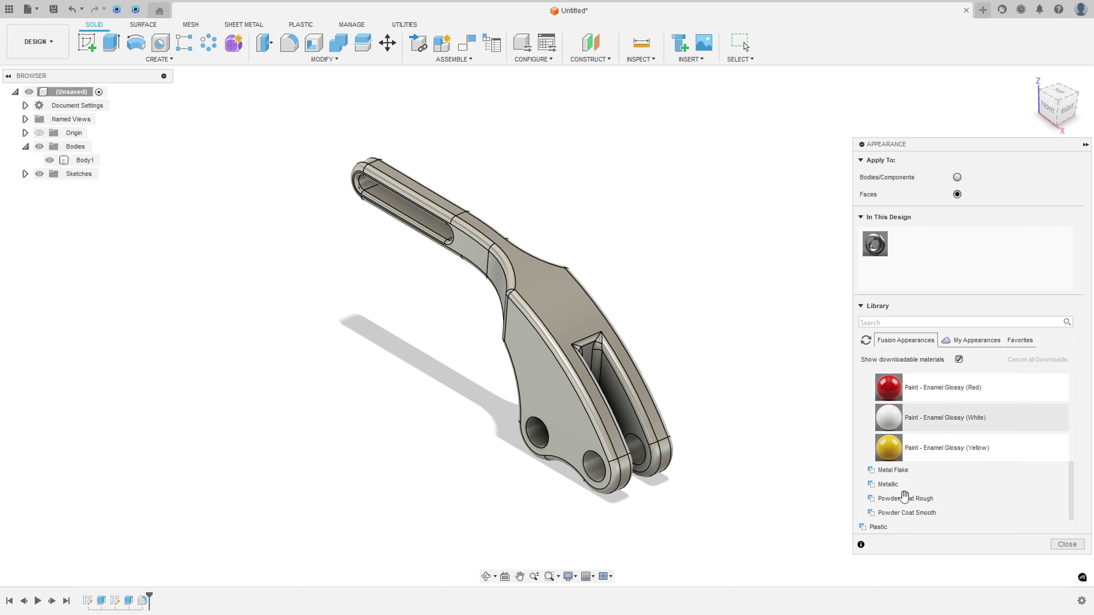
mouse_move(888, 448)
left_mouse_down()
mouse_move(455, 320)
mouse_move(557, 508)
mouse_move(556, 319)
left_mouse_up()
scroll(473, 323, "up", 3)
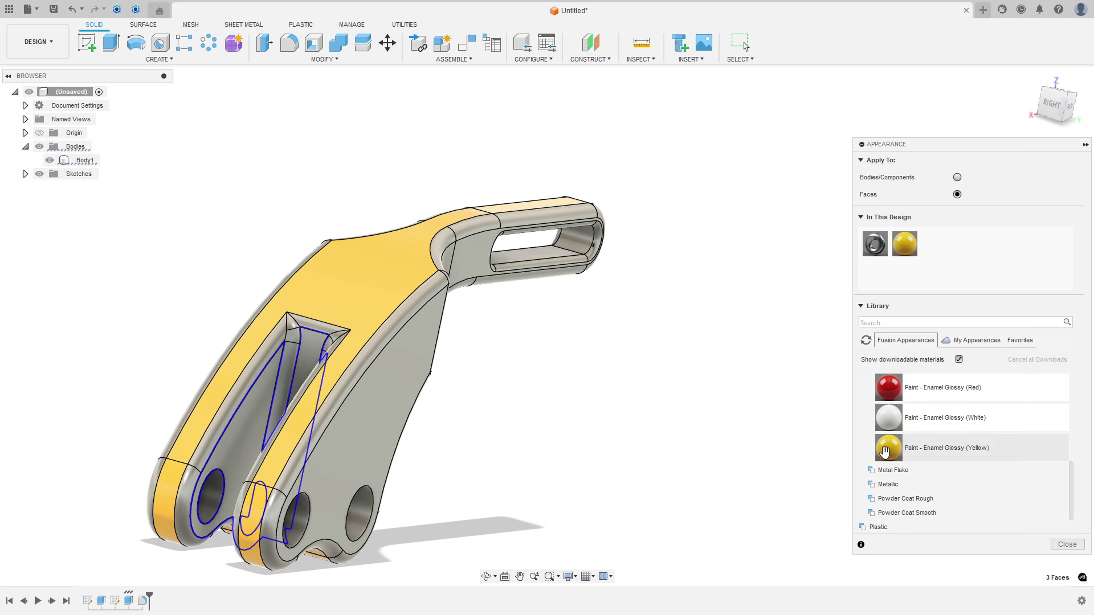
middle_click_drag(473, 323, 698, 342, "shift")
left_click(1067, 544)
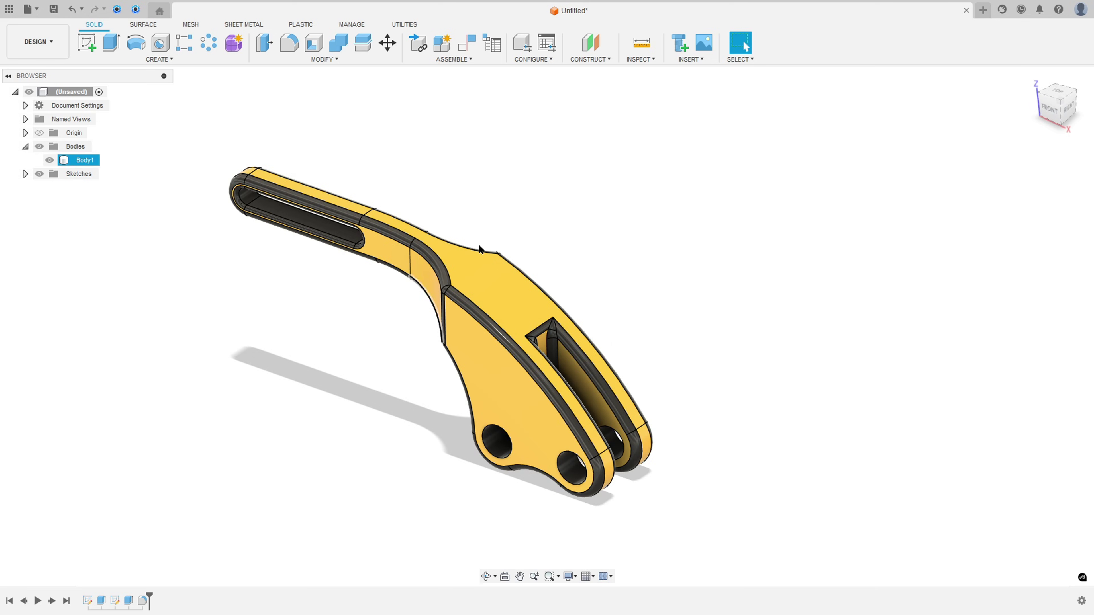
middle_click_drag(594, 206, 615, 214, "shift")
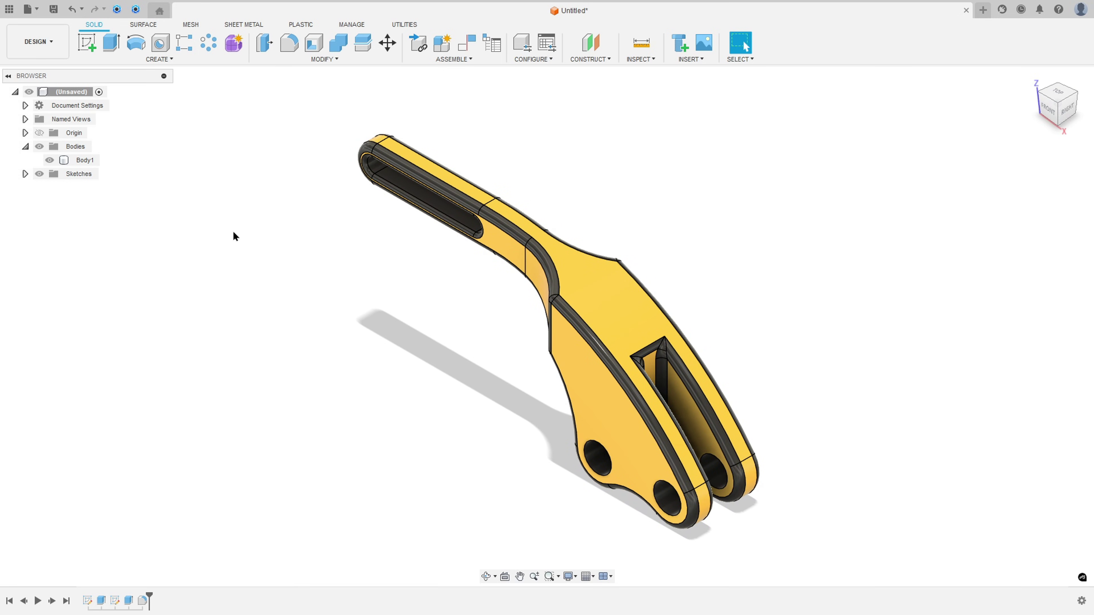